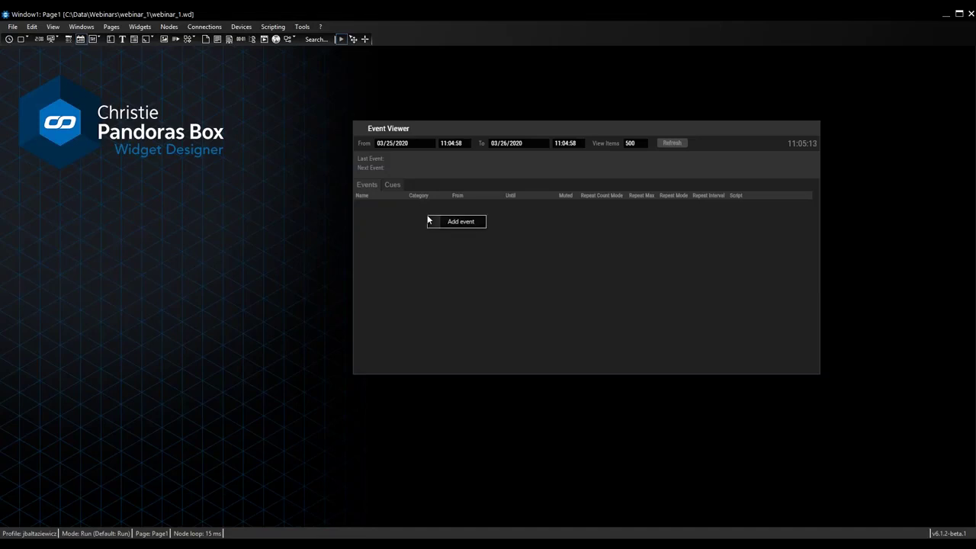
- Add a new event to the Event Viewer and name it Sunrise
left_click(442, 223)
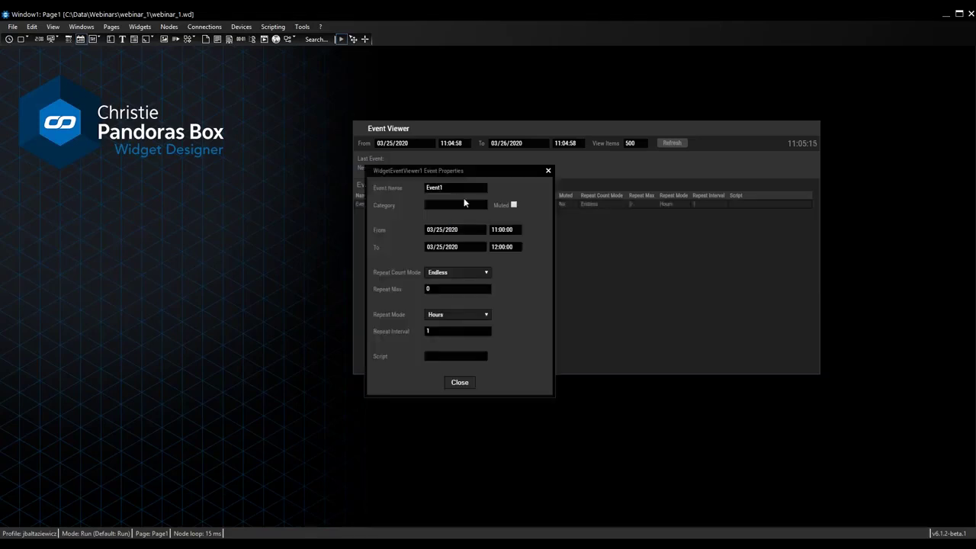
left_click_drag(461, 188, 429, 188)
type("Sunrise")
- Review the Sunrise event's repeat count options, keeping Endless, and set its repeat mode to Days
left_click(485, 278)
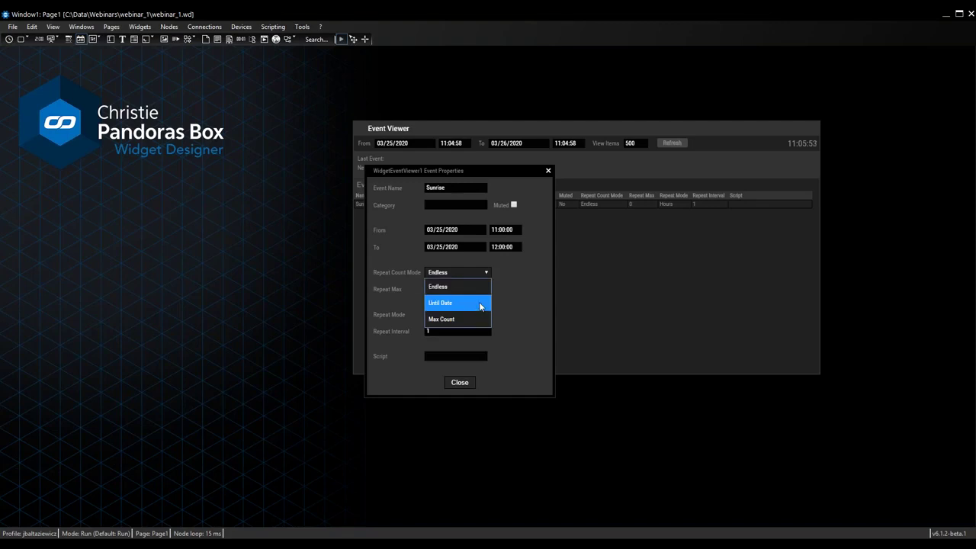
mouse_move(470, 252)
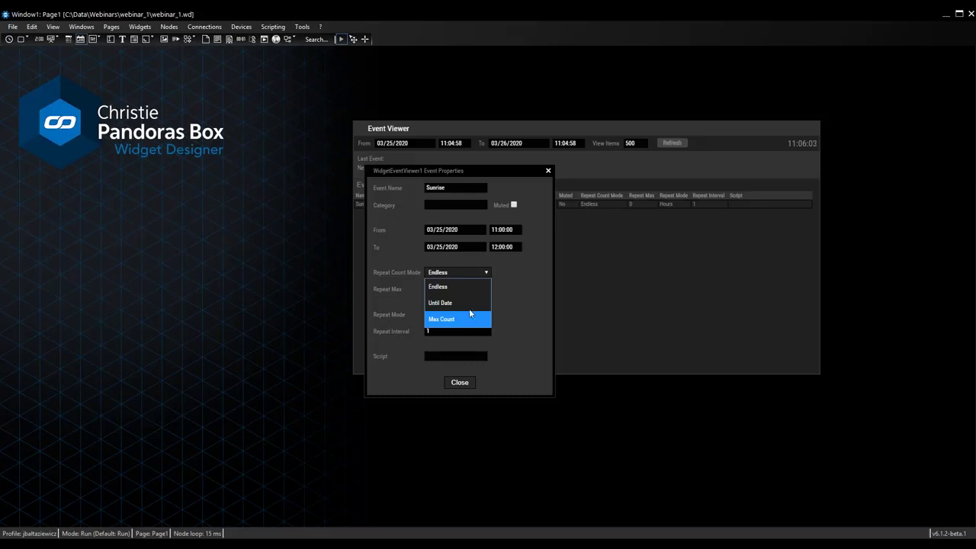
left_click(482, 275)
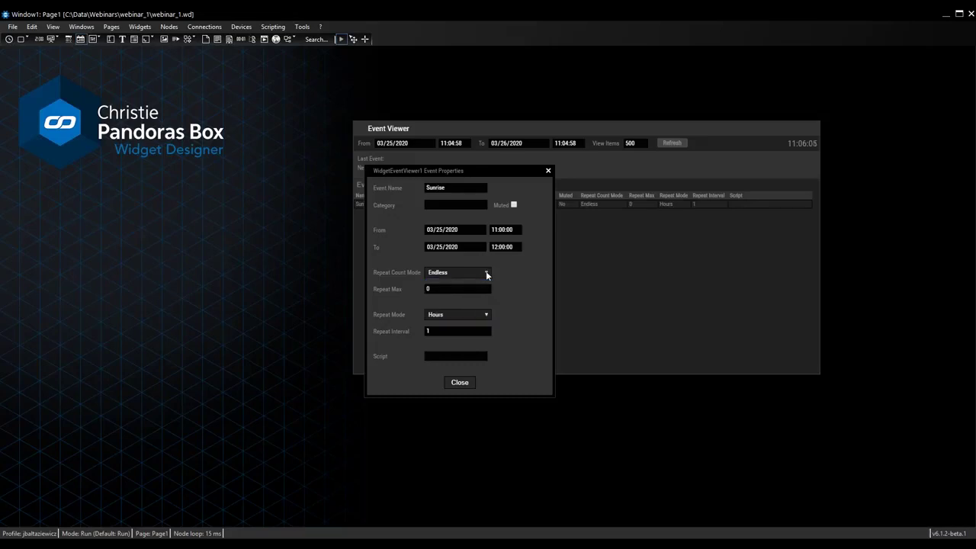
mouse_move(477, 291)
left_click(485, 315)
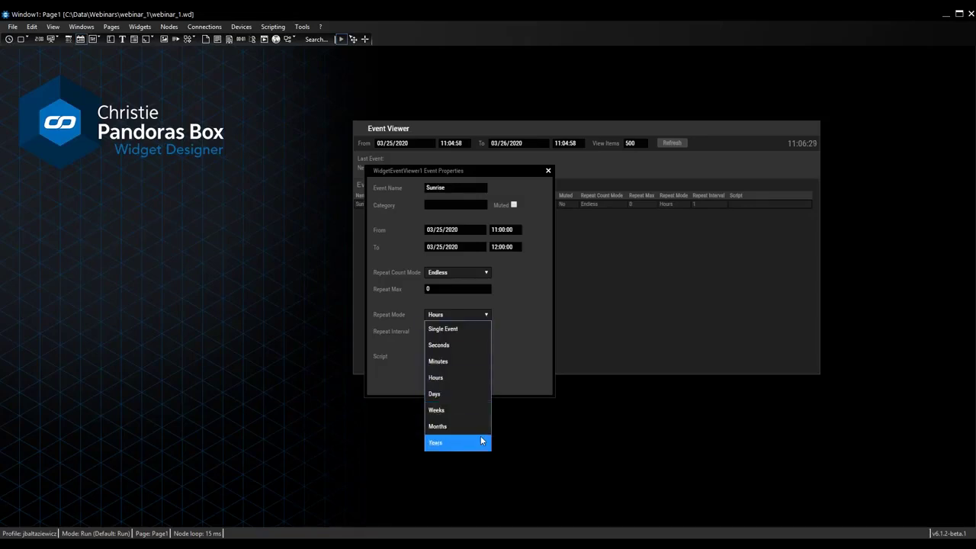
left_click(476, 395)
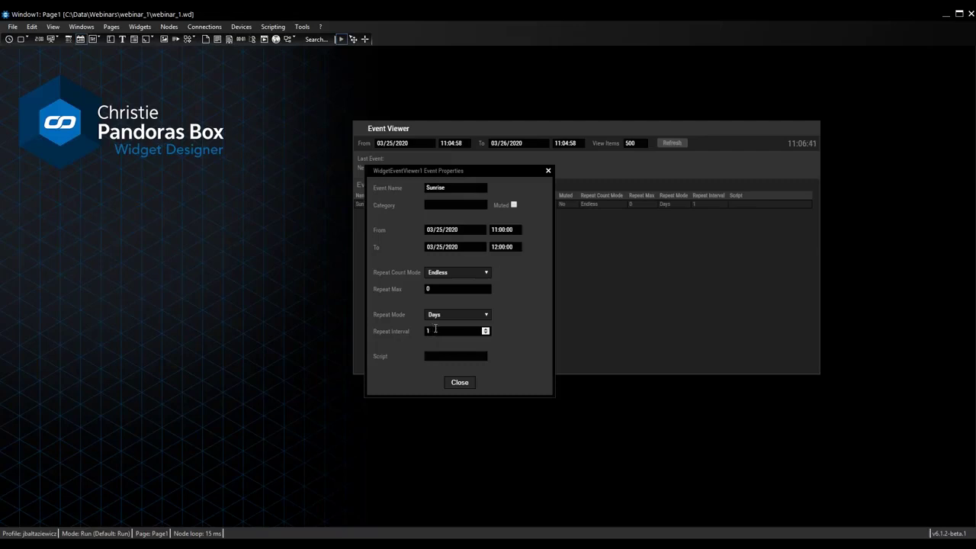
- Look up the available scripts, assign sunriseRoutine to the Sunrise event, and close its properties
left_click(484, 356)
left_click_drag(492, 174, 271, 204)
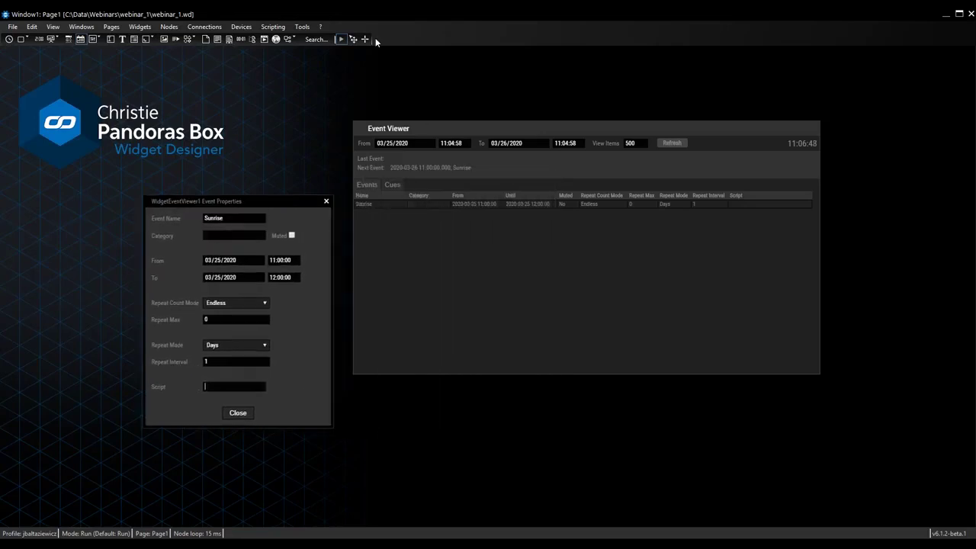
left_click(273, 27)
mouse_move(302, 28)
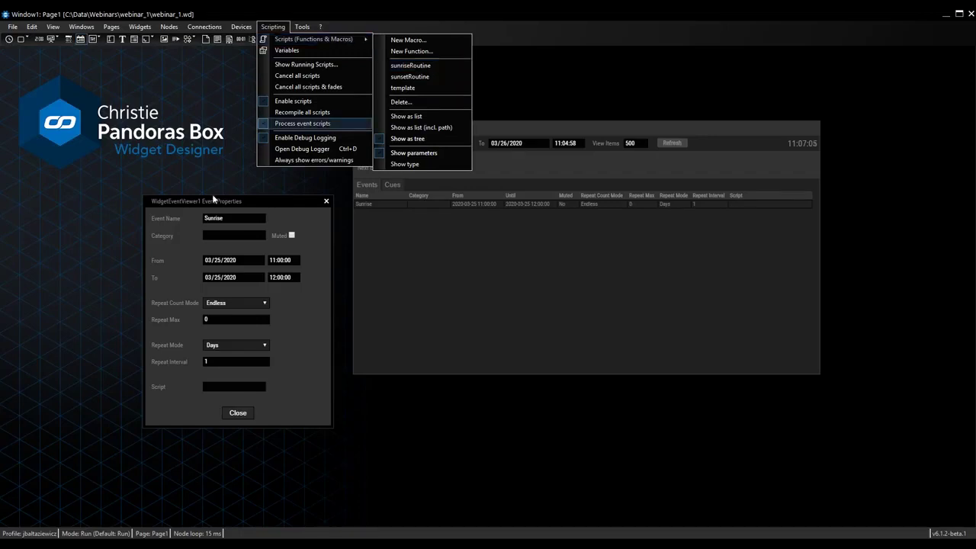
left_click(227, 385)
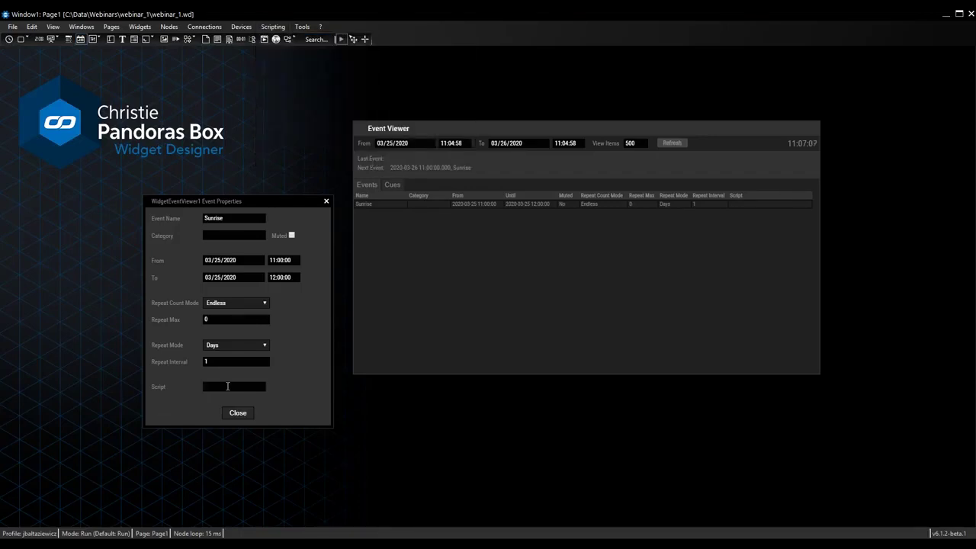
type("sunriseRoutine")
left_click(238, 413)
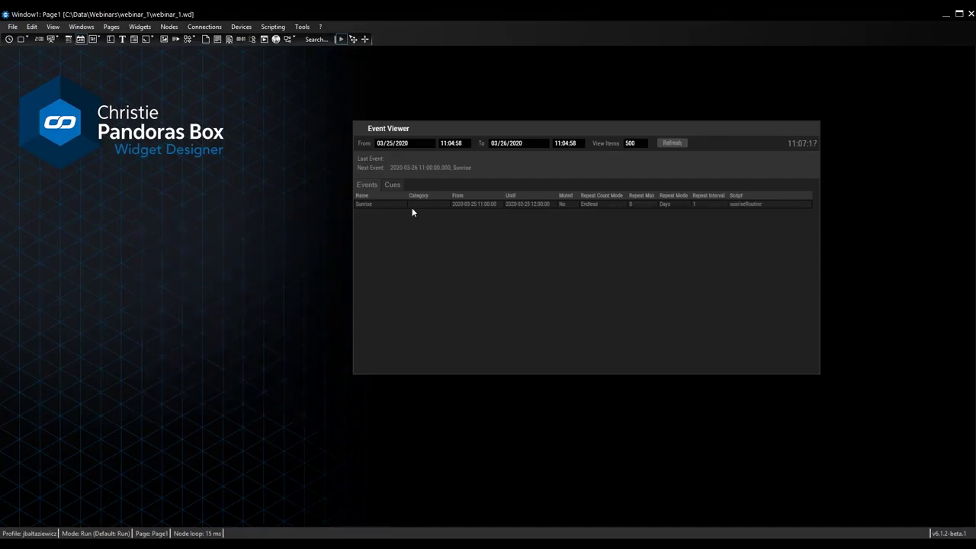
- Add a second event named Sunset and set its repeat mode to Days
double_click(442, 225)
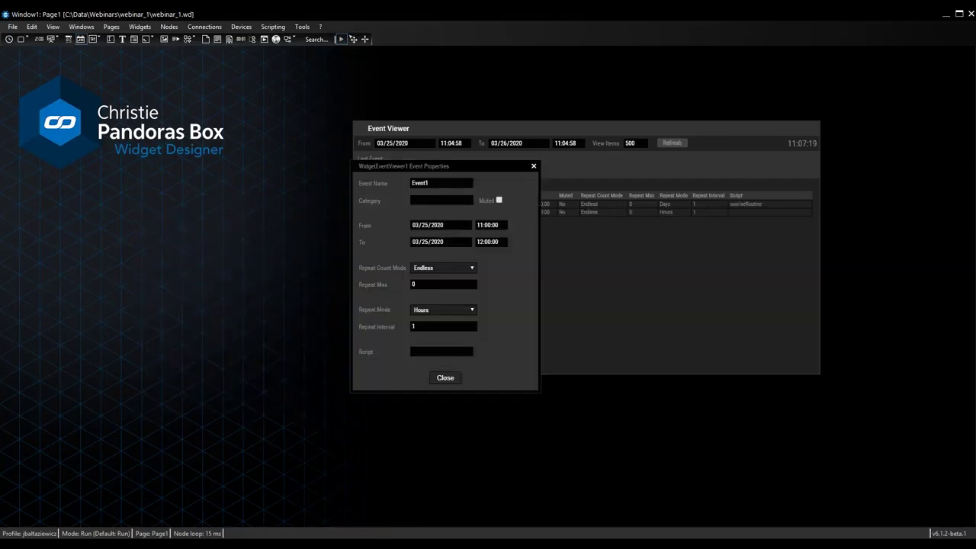
left_click_drag(441, 185, 389, 185)
type("Sunset")
left_click(442, 310)
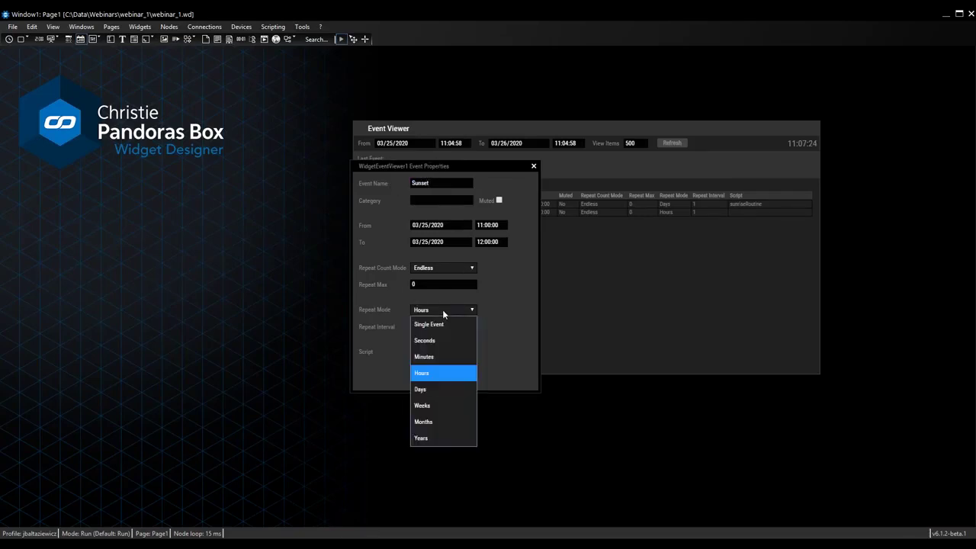
left_click(450, 389)
- Assign the script sunsetRoutine to the Sunset event and close its properties
left_click(444, 350)
type("s")
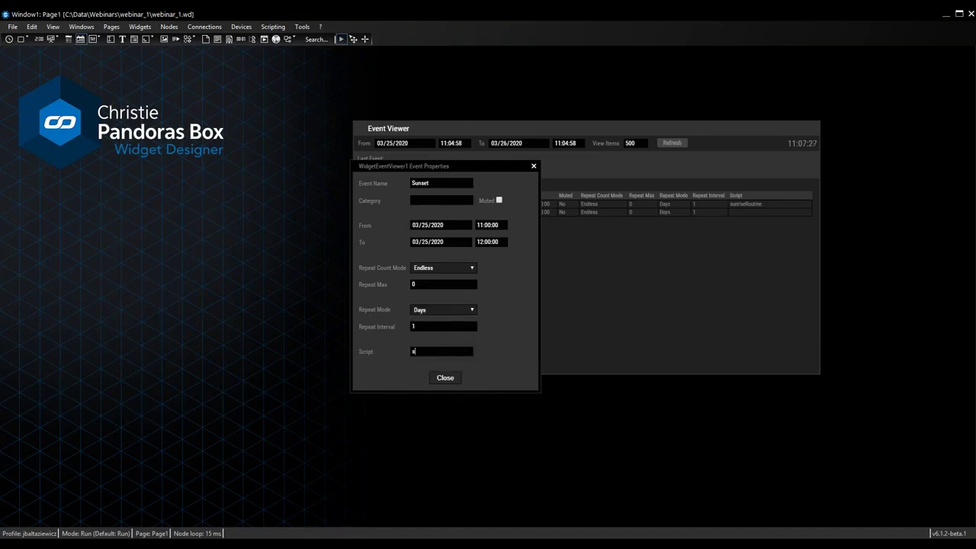
type("unstetRoutine")
left_click(452, 378)
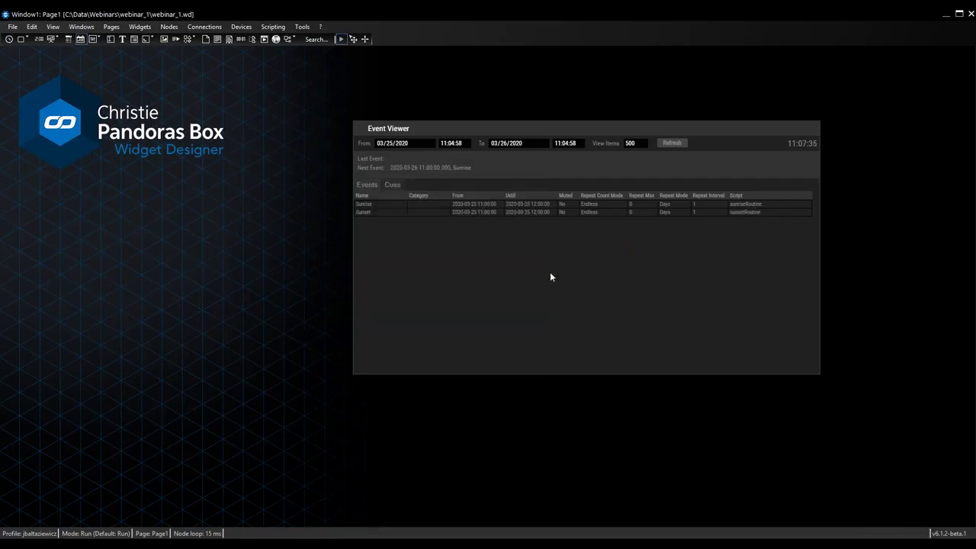
- Enter edit mode, shorten the Event Viewer widget to fit its few events more closely, and return to run mode
left_click(486, 202)
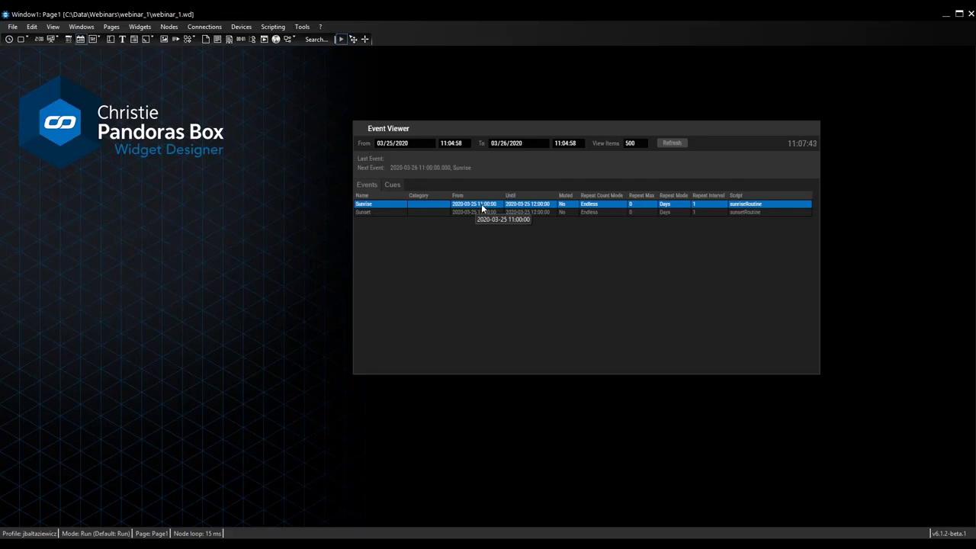
left_click(484, 213)
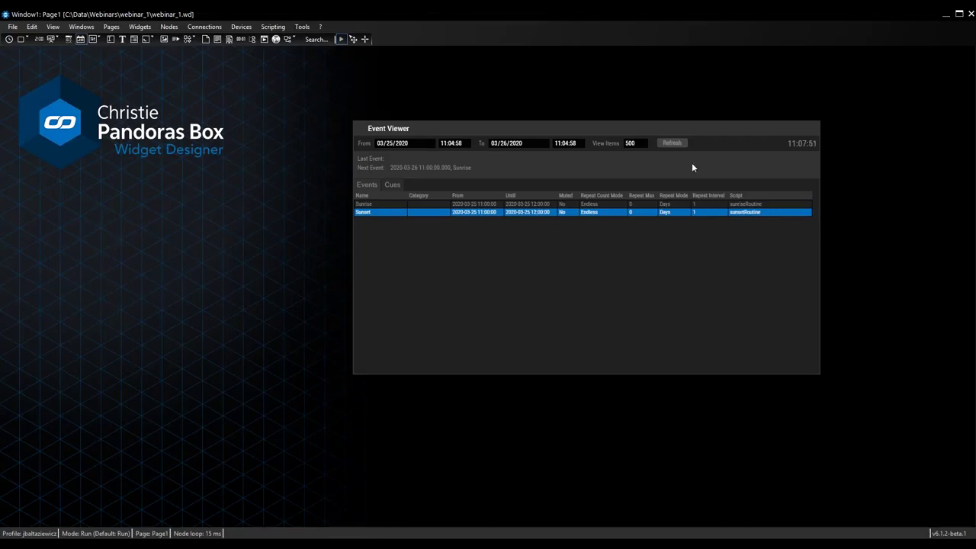
left_click(353, 39)
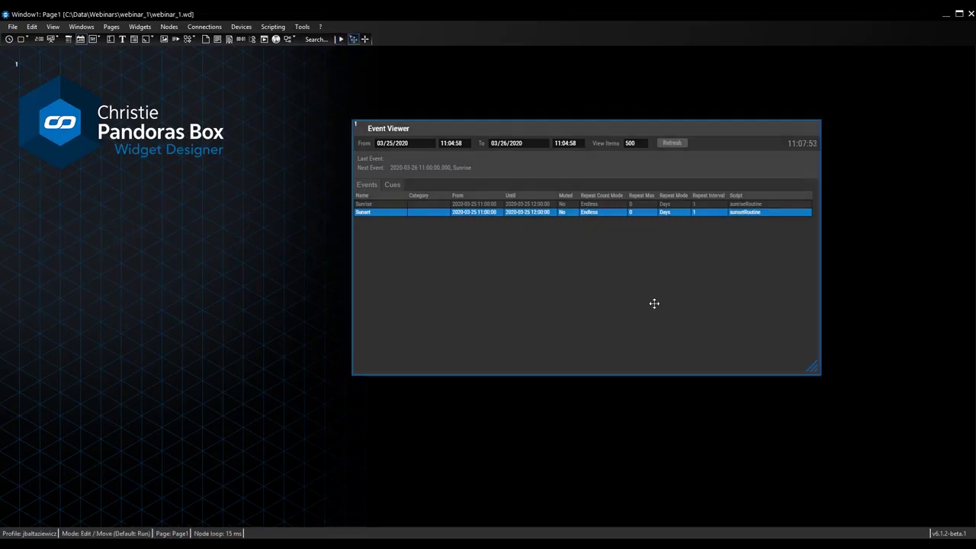
left_click_drag(803, 365, 800, 251)
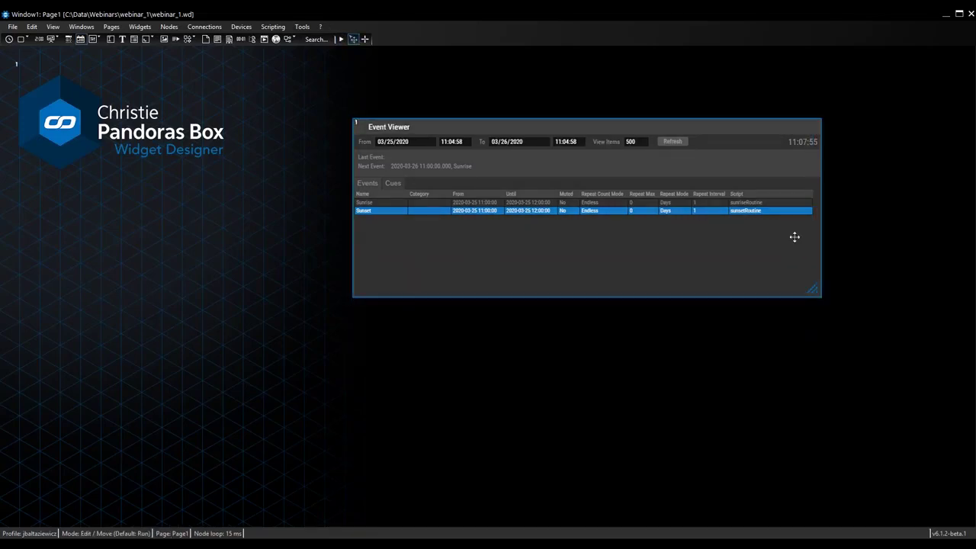
left_click(341, 39)
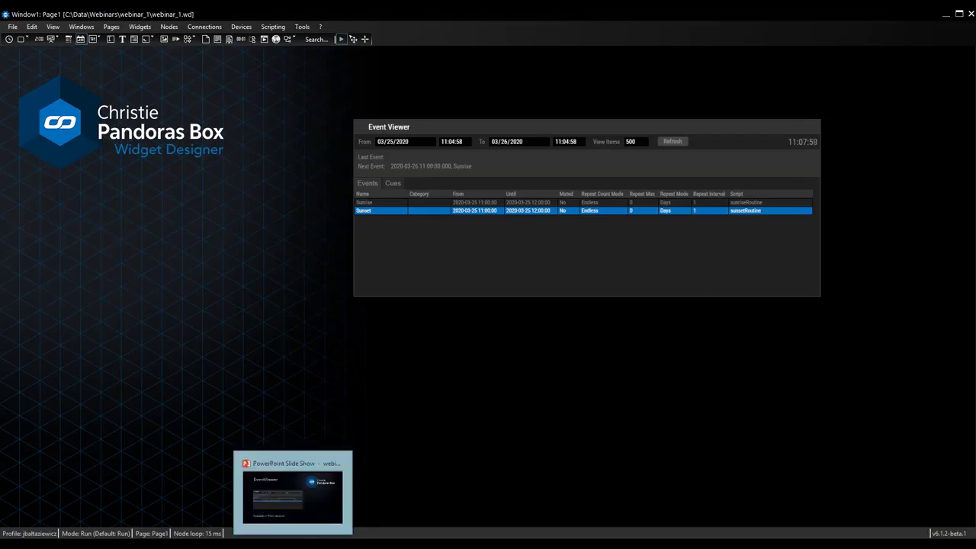
- Switch to the PowerPoint slide show, advance to the RSS Feed: BBC Weather slide, and open its BBC Weather link
left_click(293, 492)
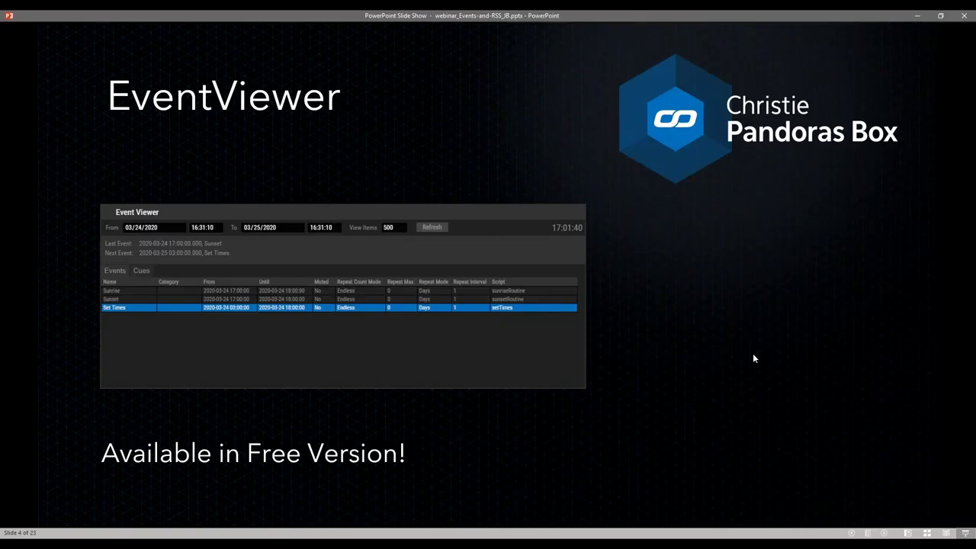
key("Right")
key("Right")
key("Left")
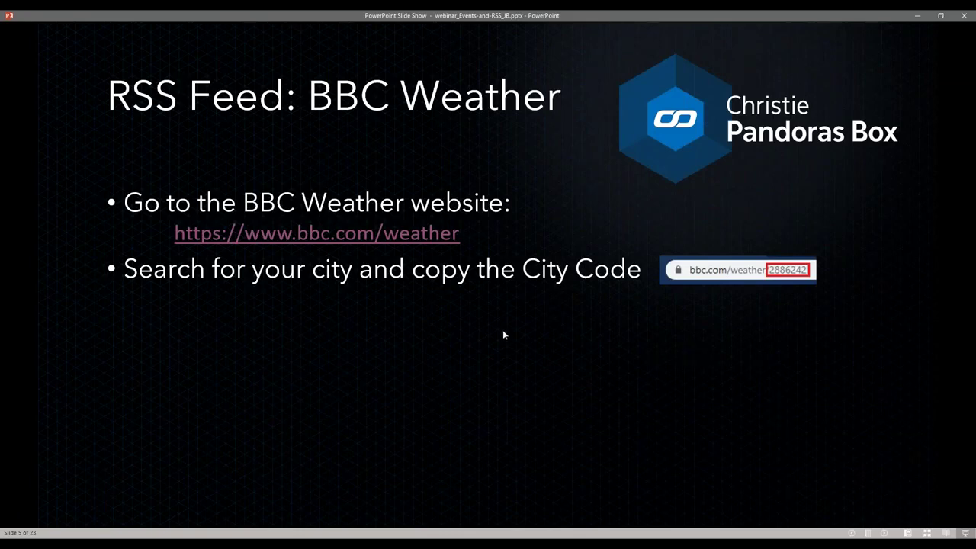
left_click(312, 239)
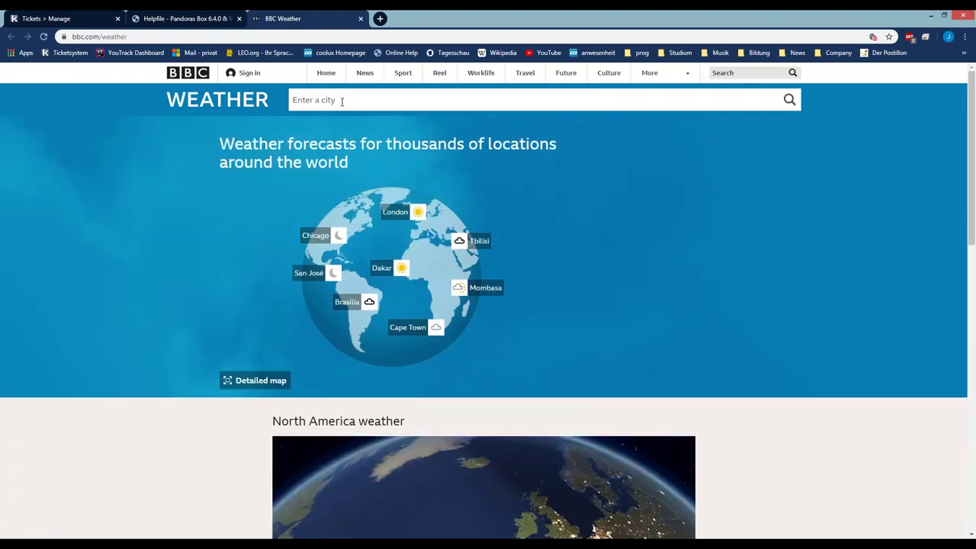
- Search BBC Weather for cologne and open the forecast for Cologne, Germany
left_click(342, 101)
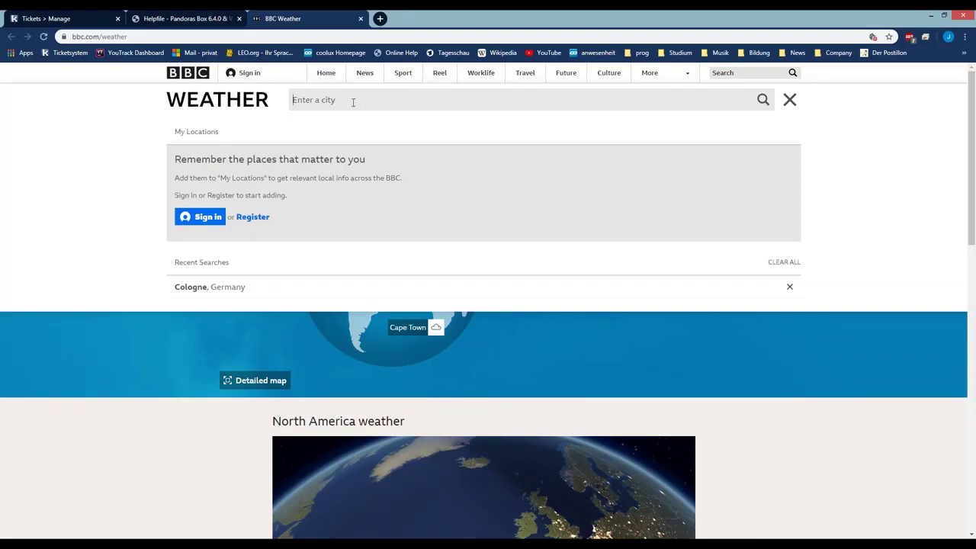
type("cologne")
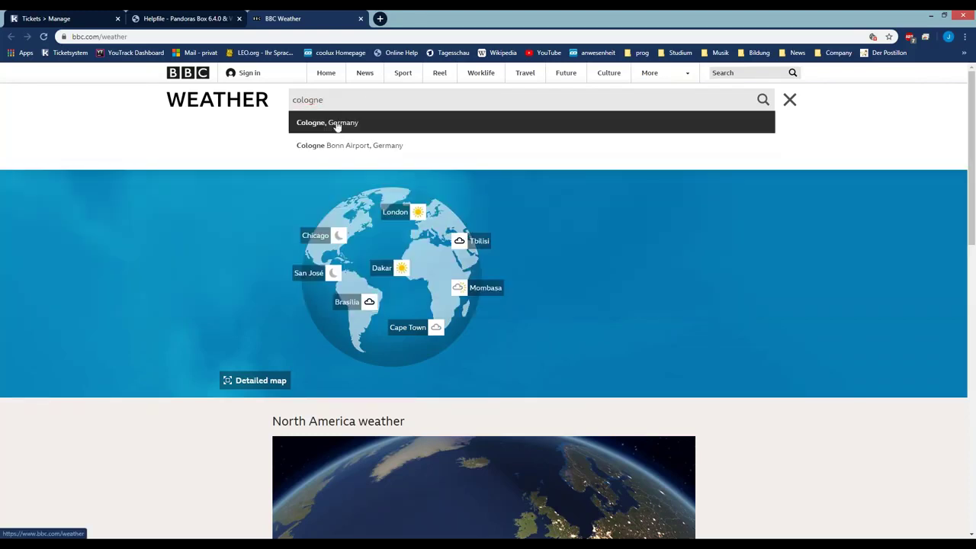
left_click(347, 122)
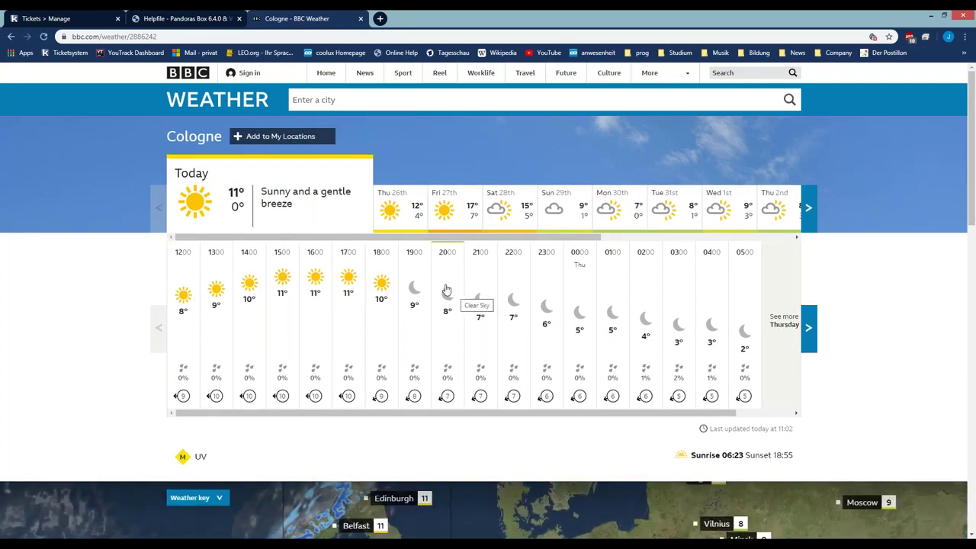
- Copy the city code 2886242 from the end of the Cologne forecast's web address
left_click(71, 36)
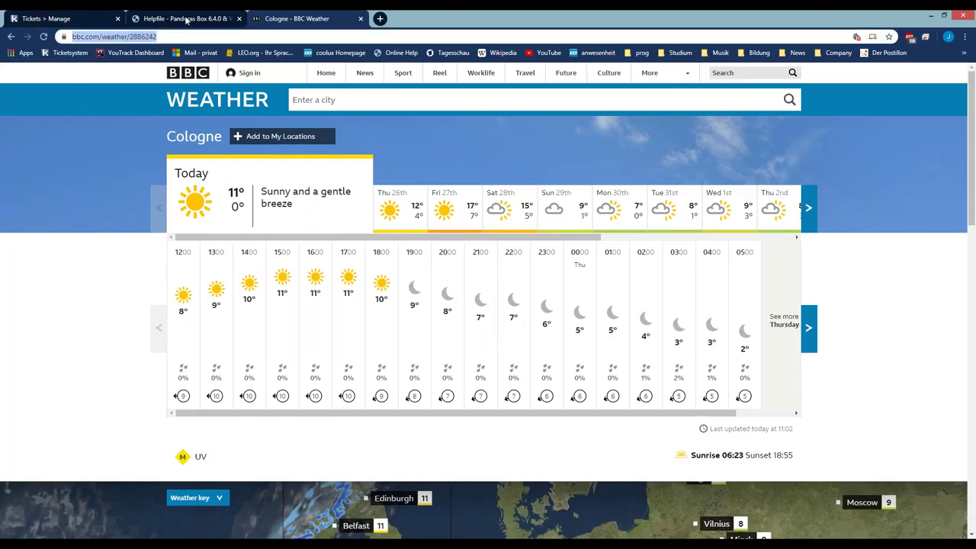
left_click(163, 36)
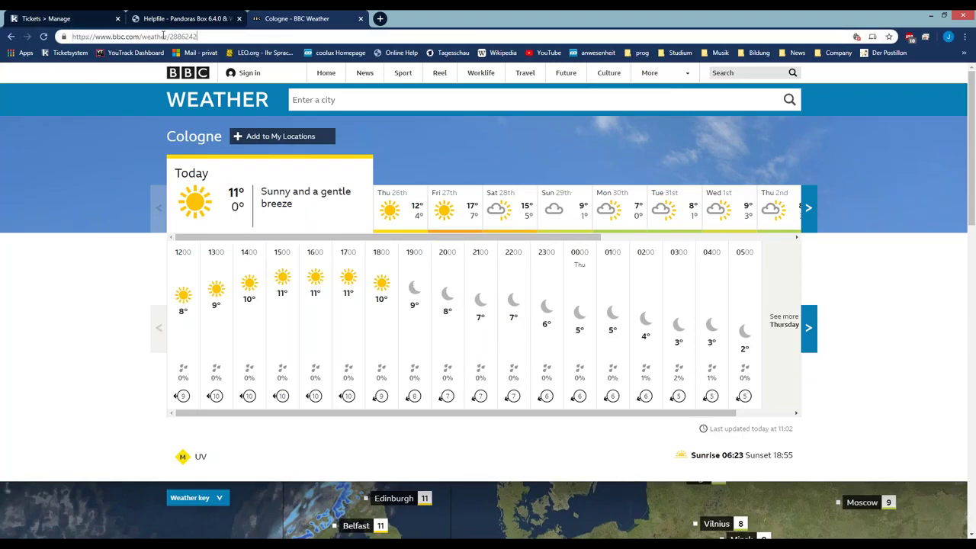
left_click_drag(200, 37, 170, 37)
key("ctrl+c")
- Return to the PowerPoint slide show, follow the BBC RSS feed link, and open the example 3-Day Forecast feed for Manchester
key("alt+Tab")
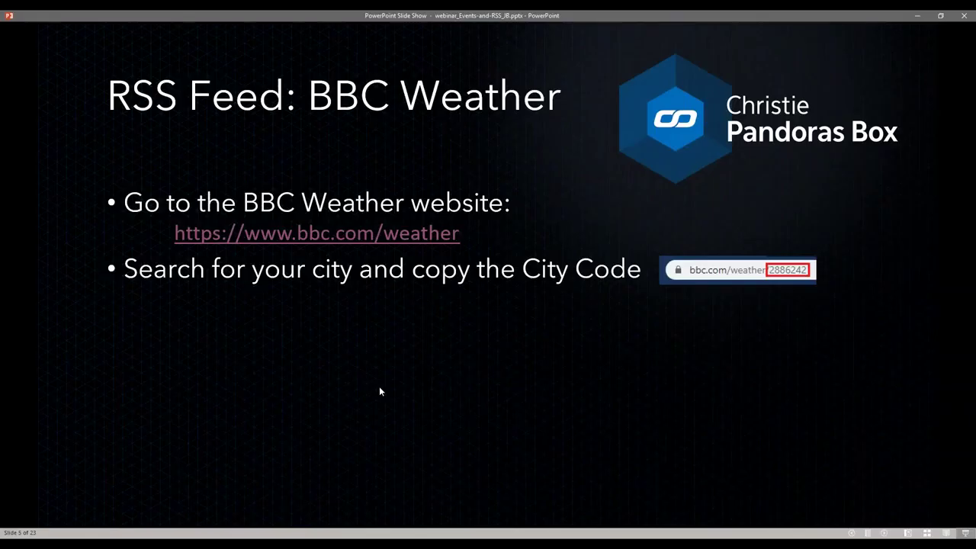
left_click(379, 388)
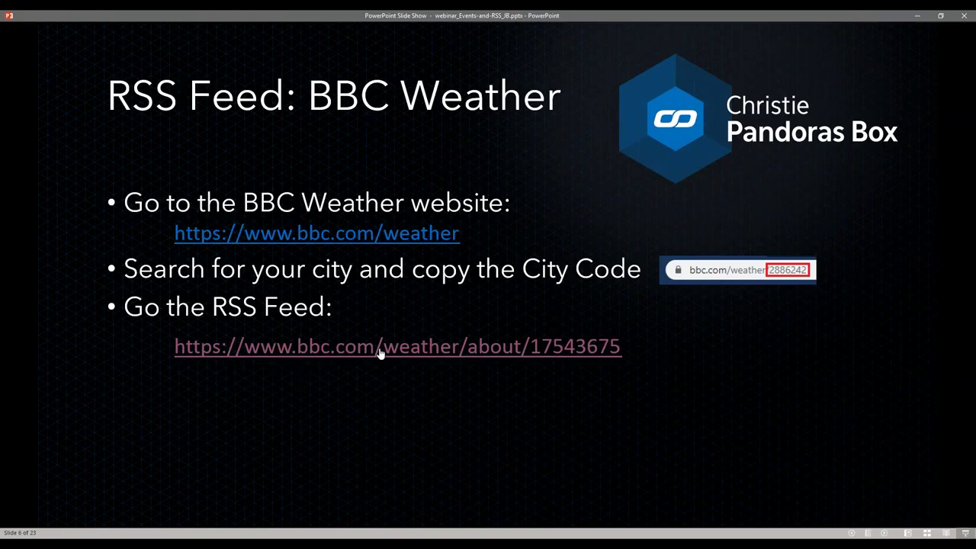
left_click(379, 352)
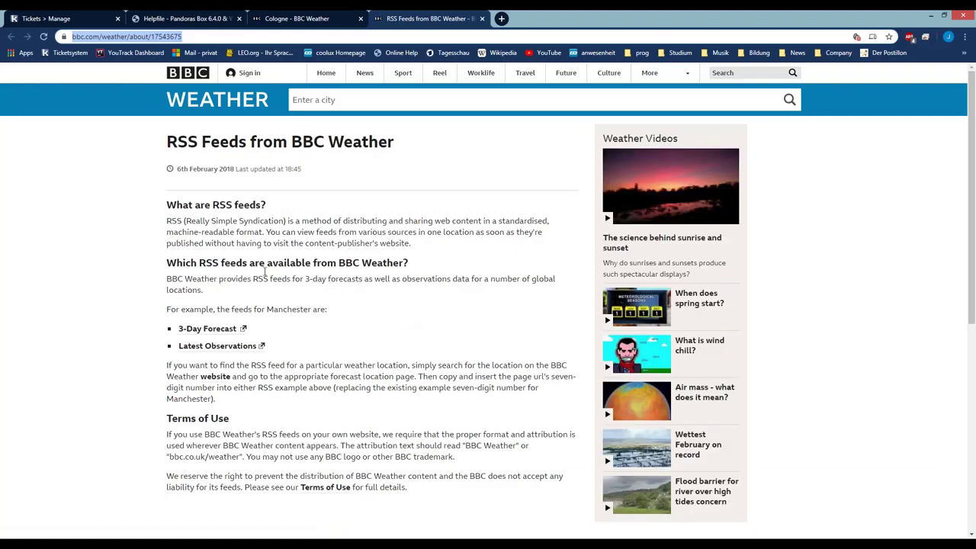
left_click(220, 330)
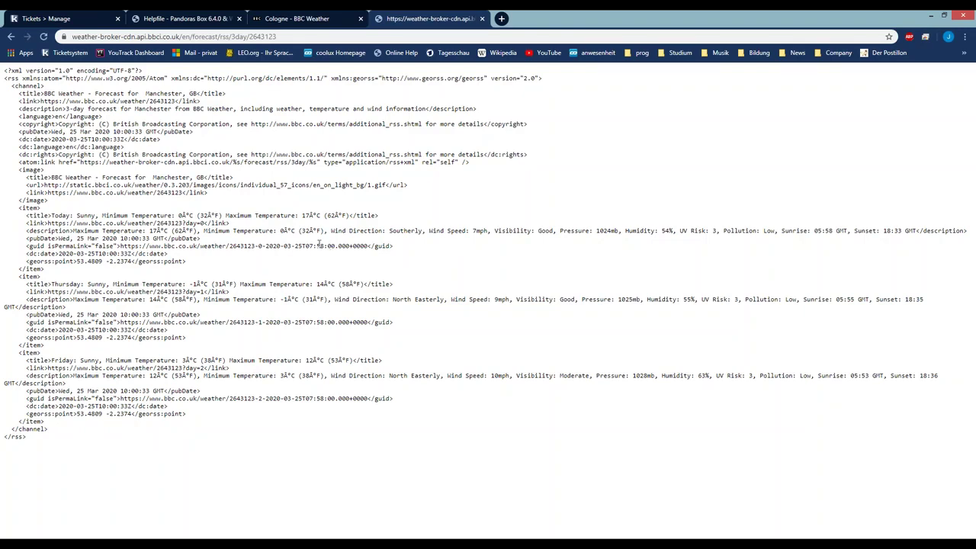
- Replace the city code at the end of the feed's address with the copied 2886242 and load the Cologne feed
left_click(282, 37)
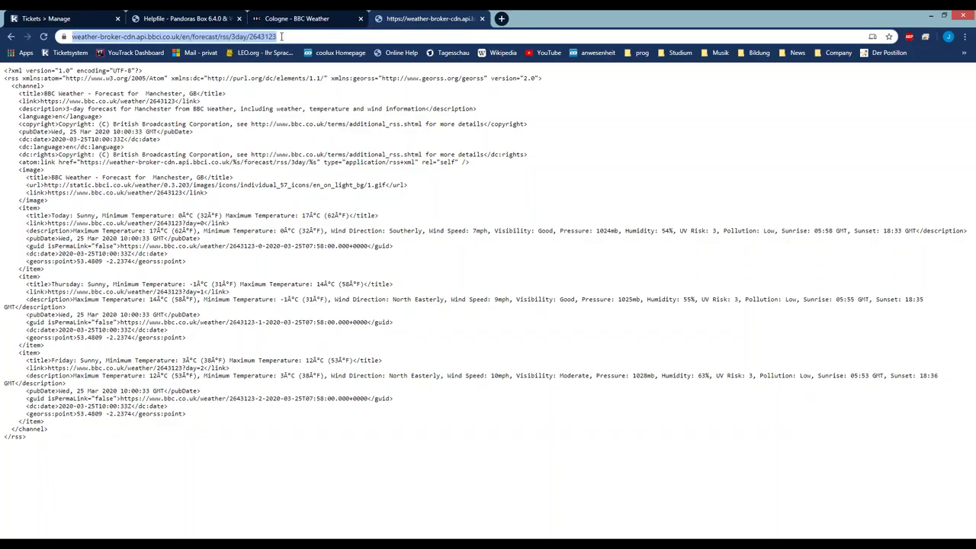
left_click(310, 35)
key("shift+Left")
key("shift+Left")
key("shift+Left")
key("shift+Left")
key("shift+Left")
key("shift+Left")
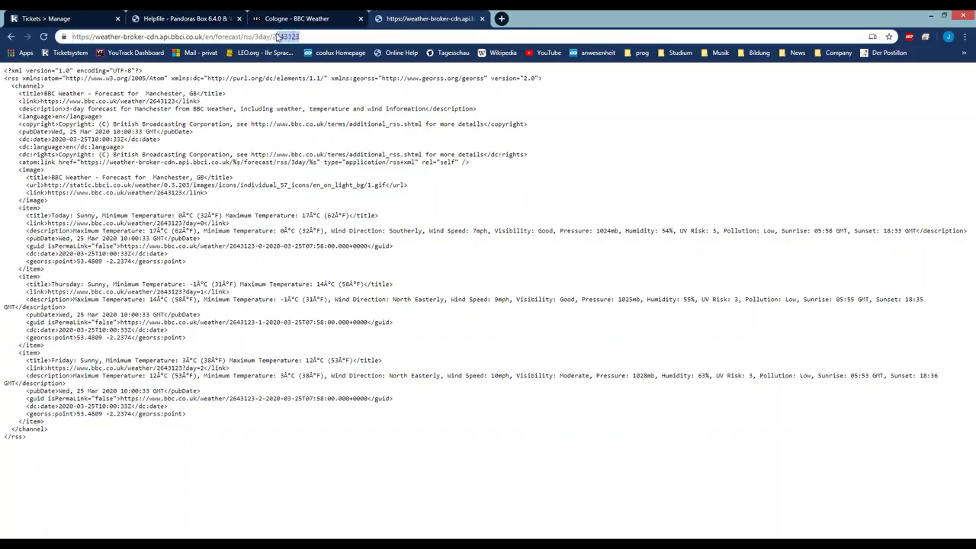
left_click(304, 35)
key("shift+Left")
key("shift+Left")
key("shift+Left")
key("shift+Left")
key("shift+Left")
key("shift+Left")
key("shift+Left")
key("ctrl+v")
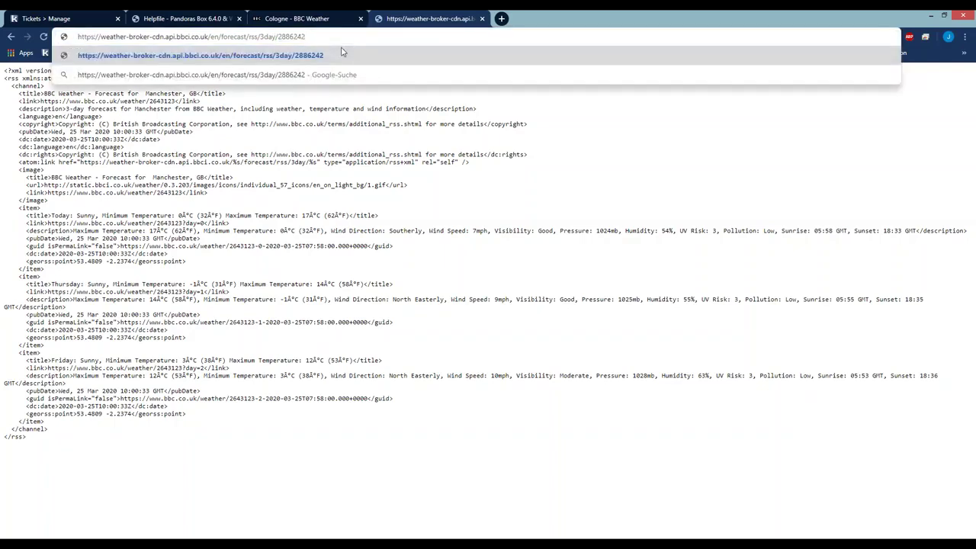
key("Return")
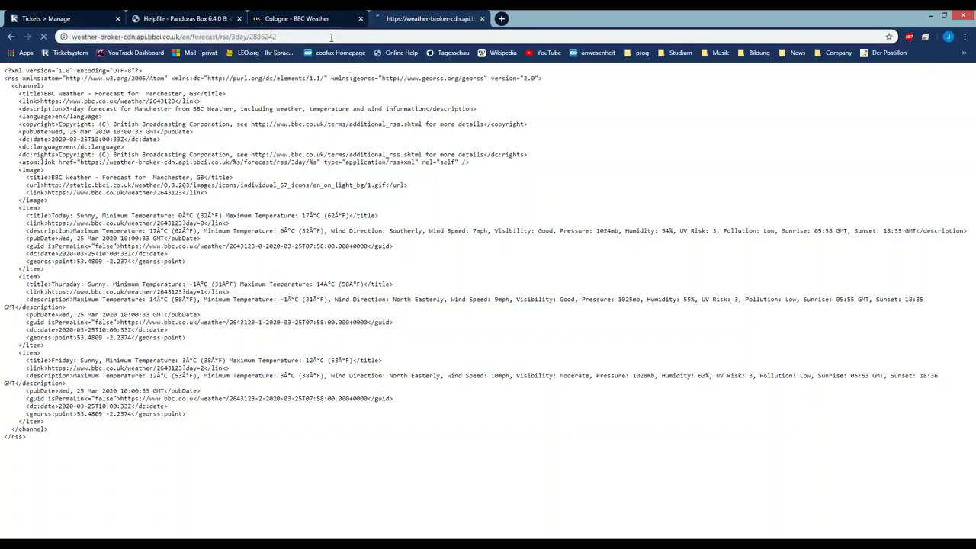
- Check that the loaded feed is the forecast for Cologne and copy its full web address
left_click_drag(174, 93, 96, 93)
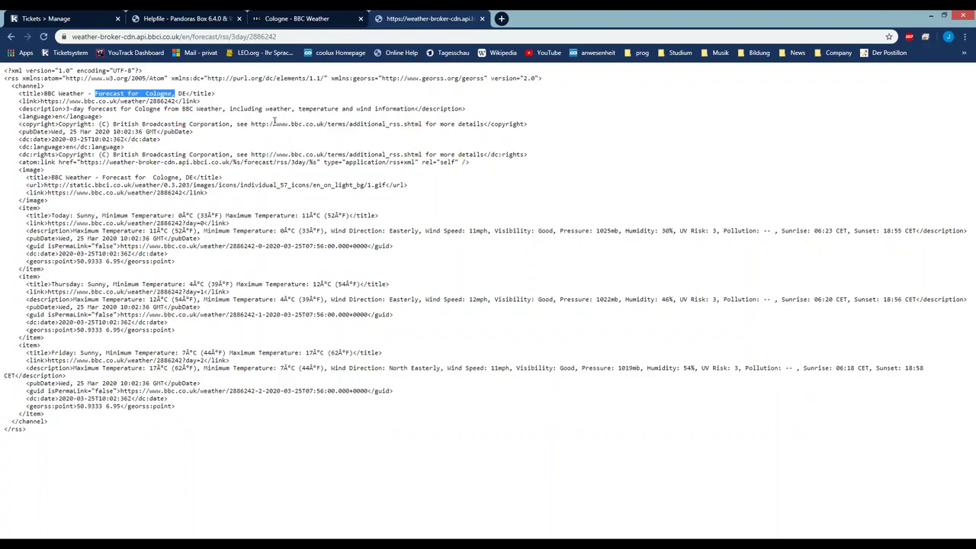
left_click(307, 39)
key("ctrl+c")
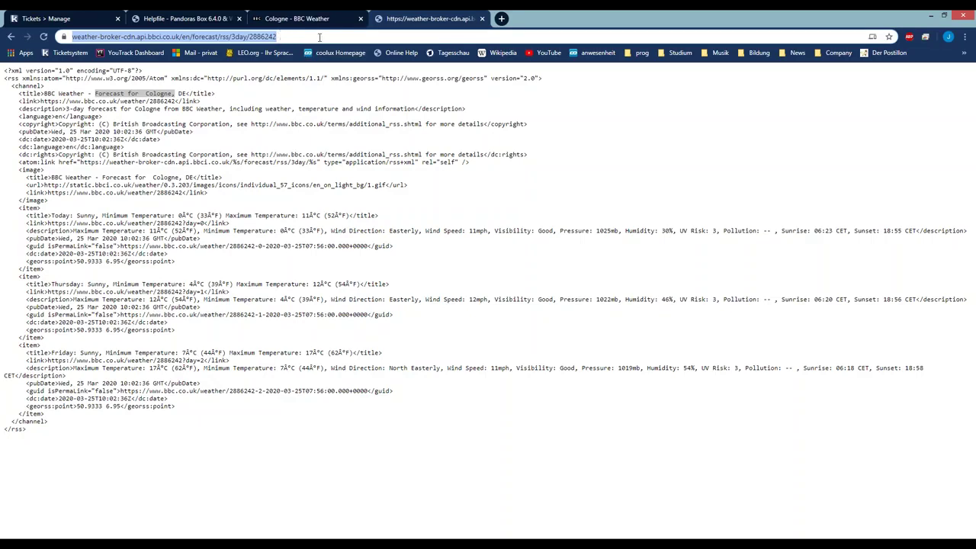
- Return to the PowerPoint slide show and advance to the "Setup RSS in WD" slide
left_click(288, 542)
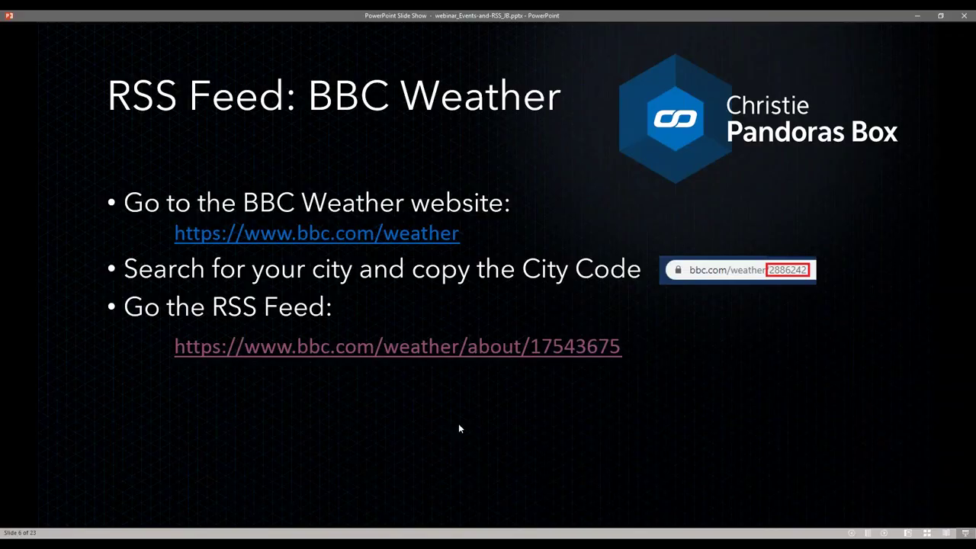
left_click(458, 428)
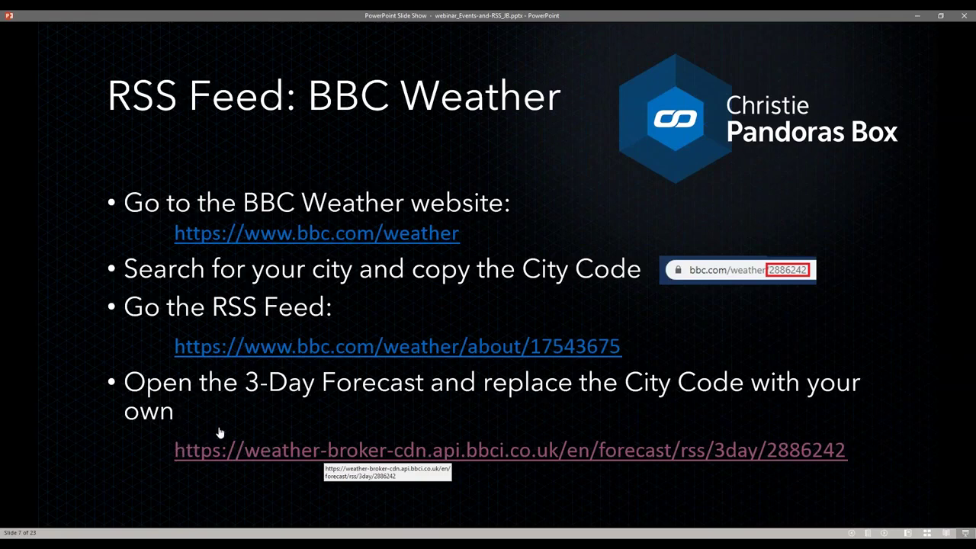
left_click(848, 401)
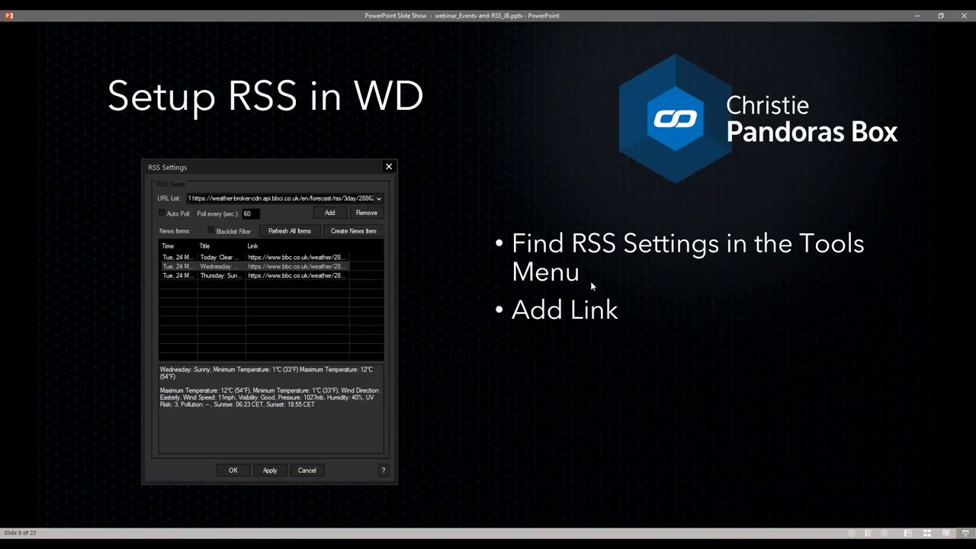
- Switch to Widget Designer and add the copied feed weather-broker-cdn.api.bbci.co.uk/en/forecast/rss/3day/2886242 to the URL list in the RSS Settings
key("alt+Tab")
left_click(301, 27)
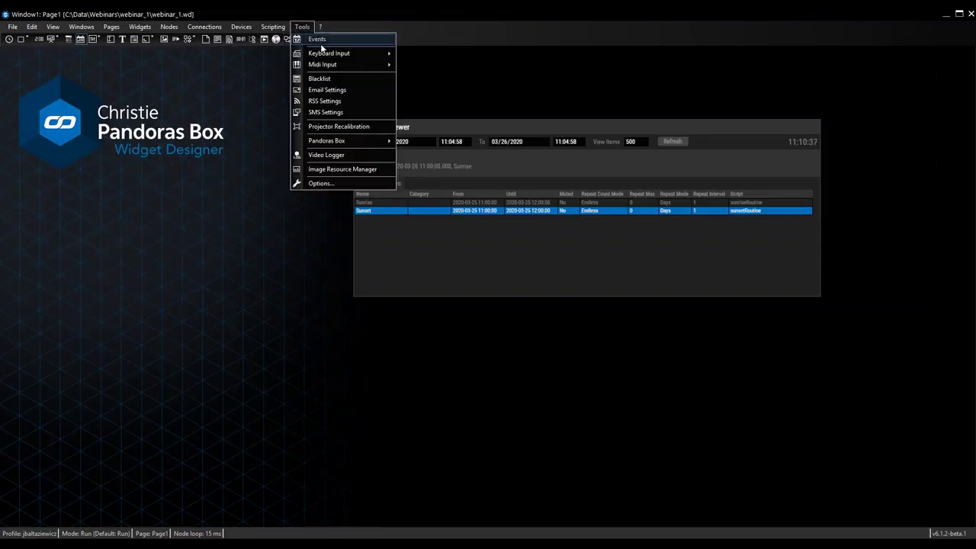
left_click(349, 101)
left_click_drag(796, 148, 500, 92)
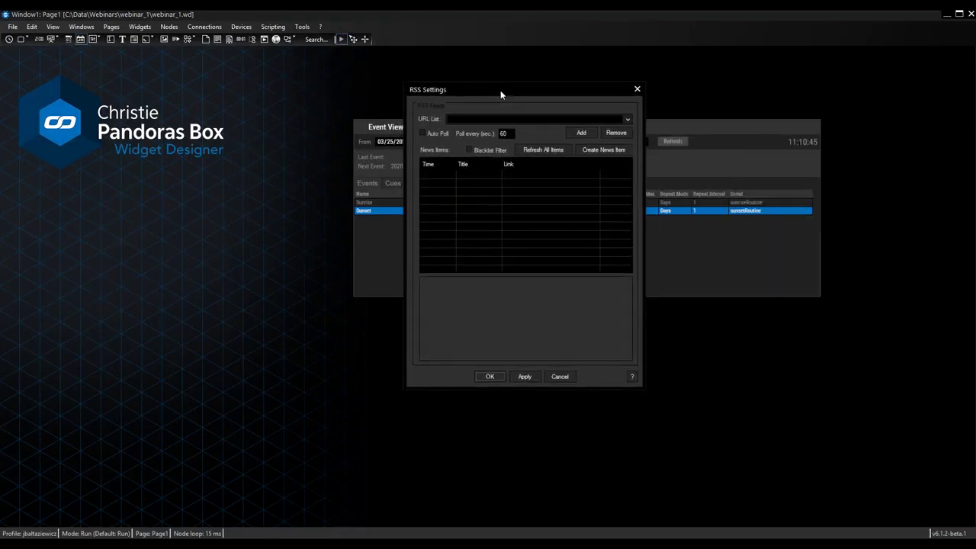
left_click(457, 119)
key("ctrl+v")
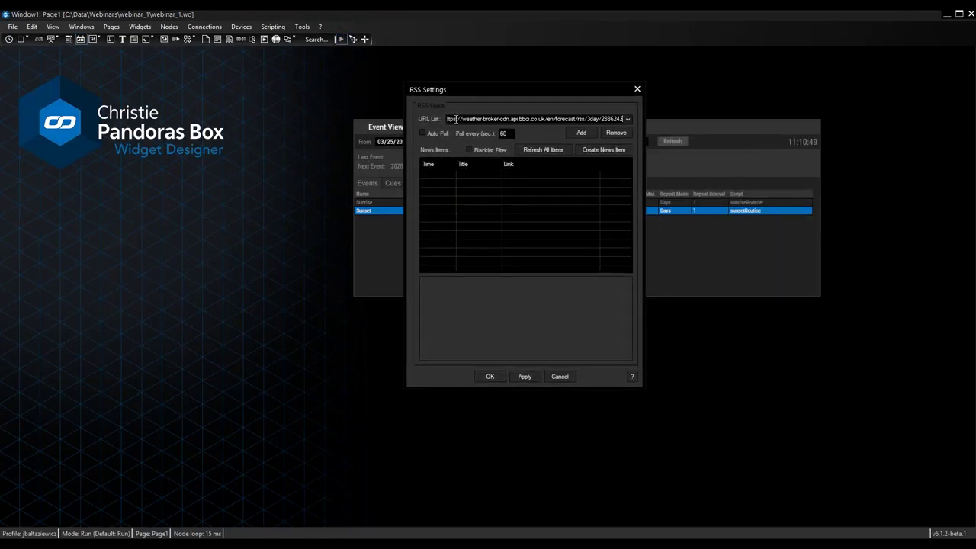
left_click(583, 132)
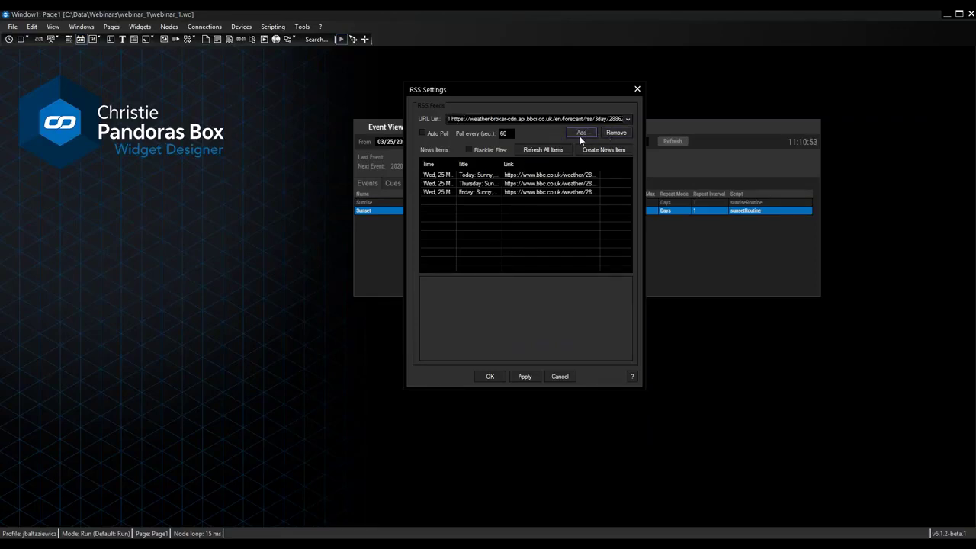
- Examine today's news item, reading its temperatures, visibility, pressure, pollution, sunrise and sunset entries
left_click(497, 175)
left_click_drag(626, 280, 408, 282)
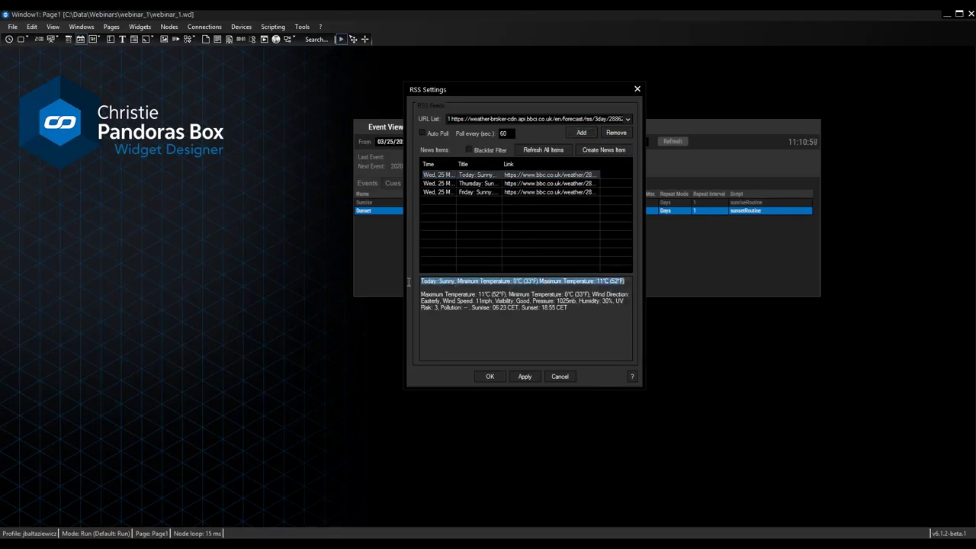
left_click_drag(572, 310, 420, 291)
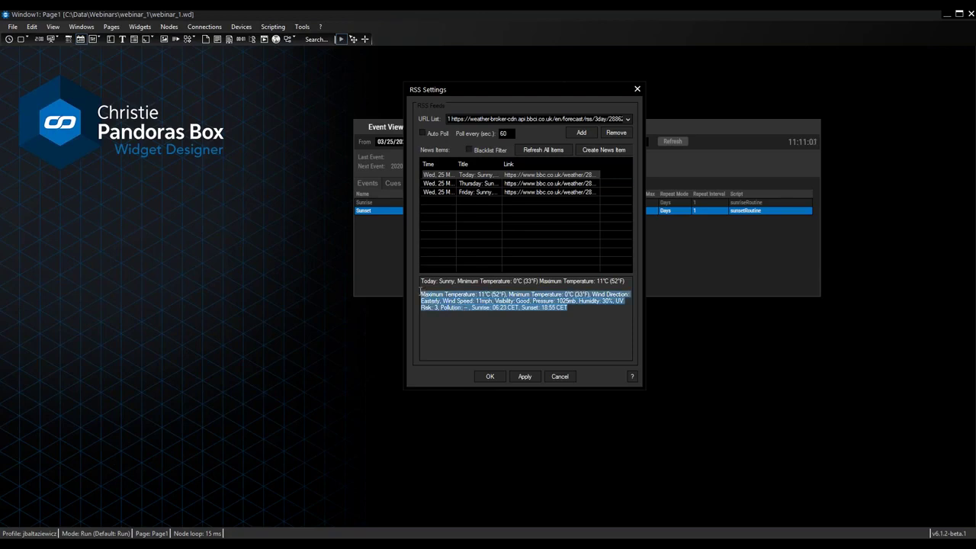
left_click(572, 307)
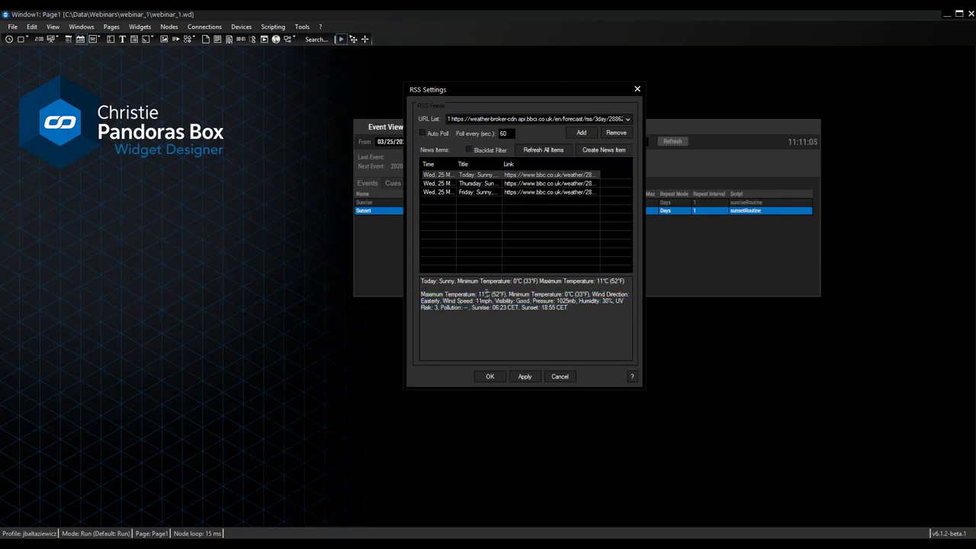
left_click_drag(495, 301, 532, 301)
left_click_drag(533, 301, 577, 301)
left_click_drag(464, 308, 440, 308)
left_click_drag(575, 308, 471, 308)
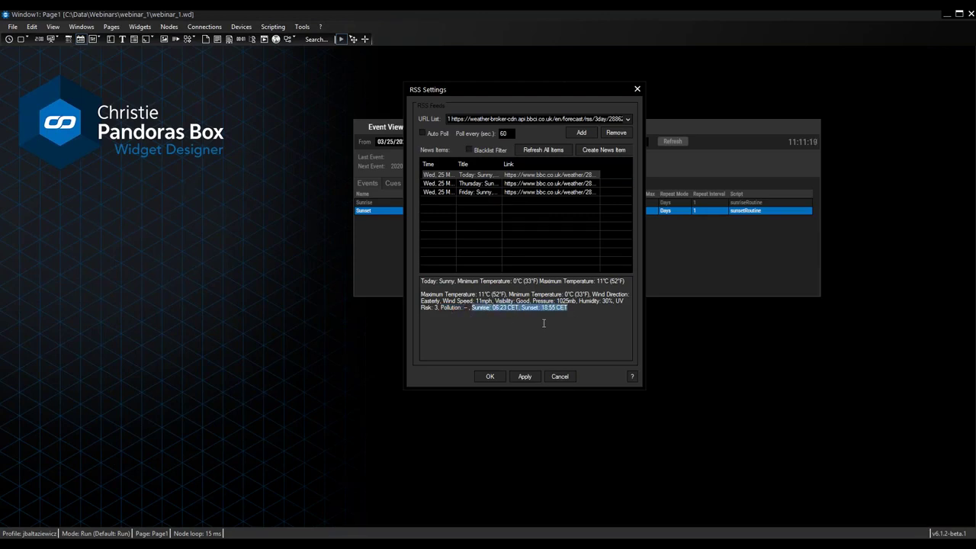
left_click(578, 308)
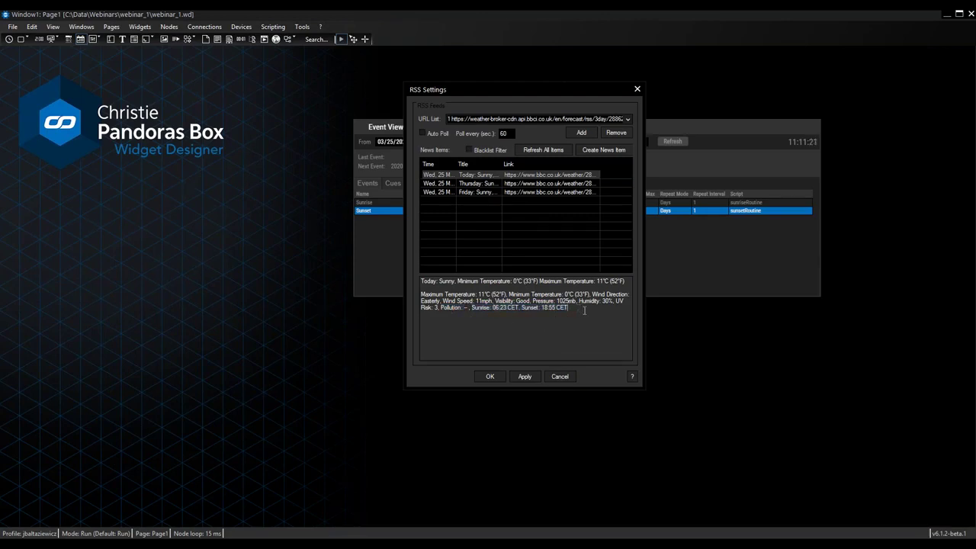
- Enable Auto Poll for the RSS feeds and confirm the RSS Settings
left_click(424, 135)
left_click_drag(559, 88, 848, 77)
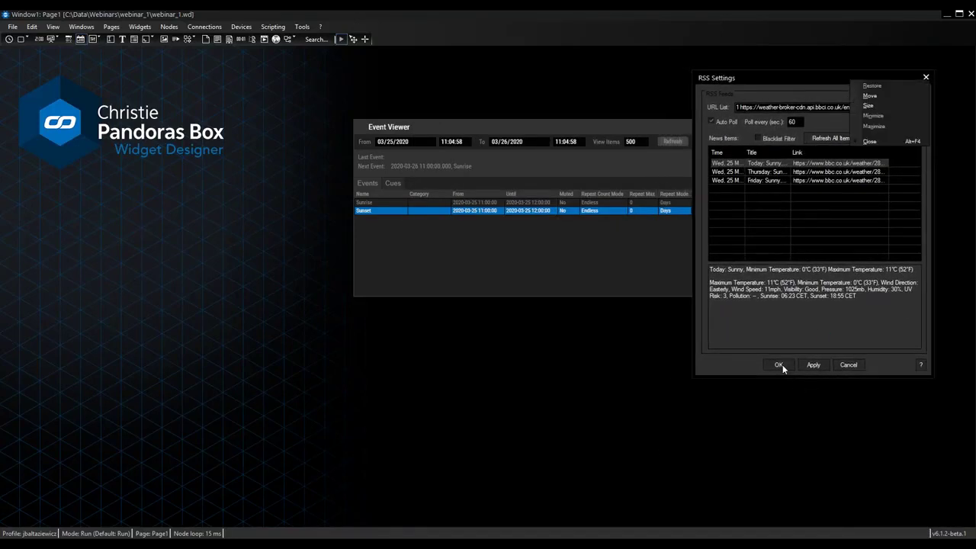
left_click(780, 365)
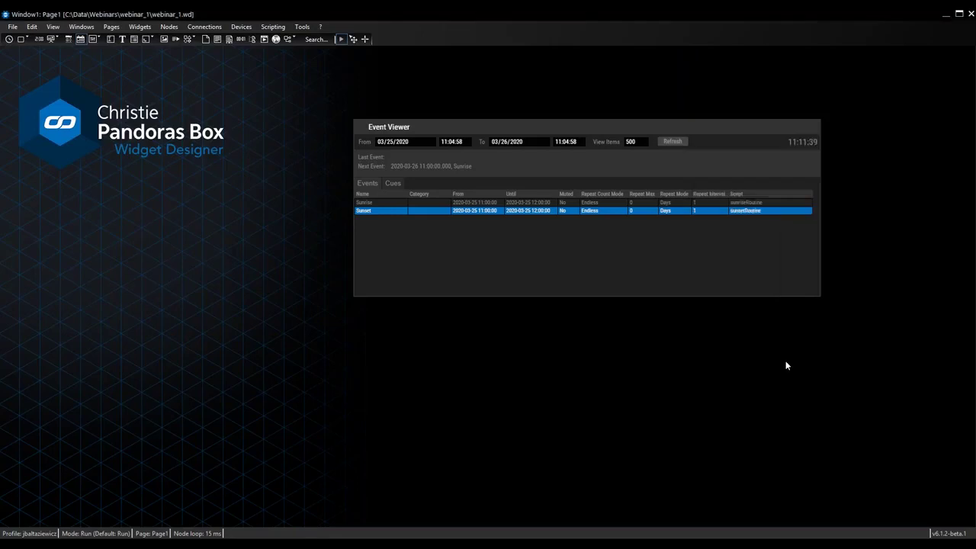
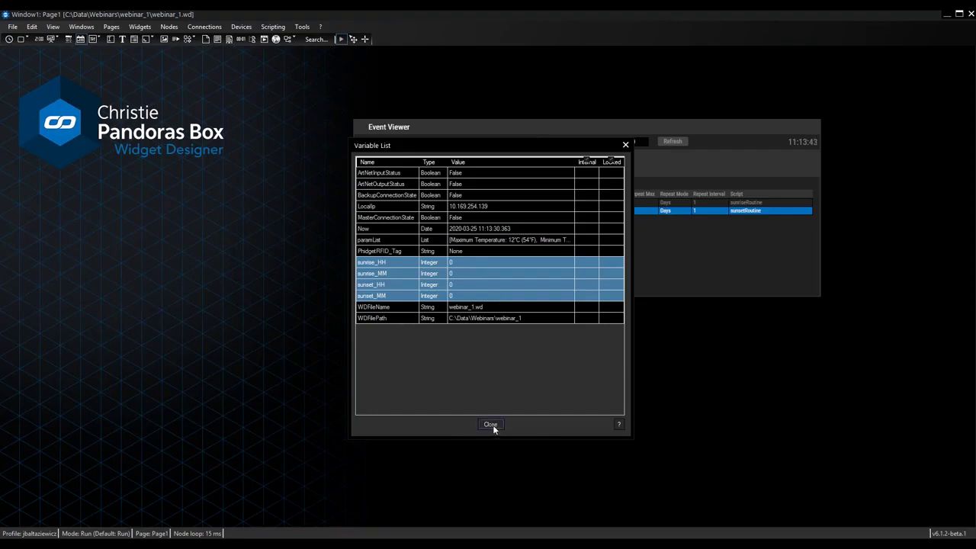
- Close the Variable List and place an RSS input node on the empty page area below the Event Viewer
left_click(492, 424)
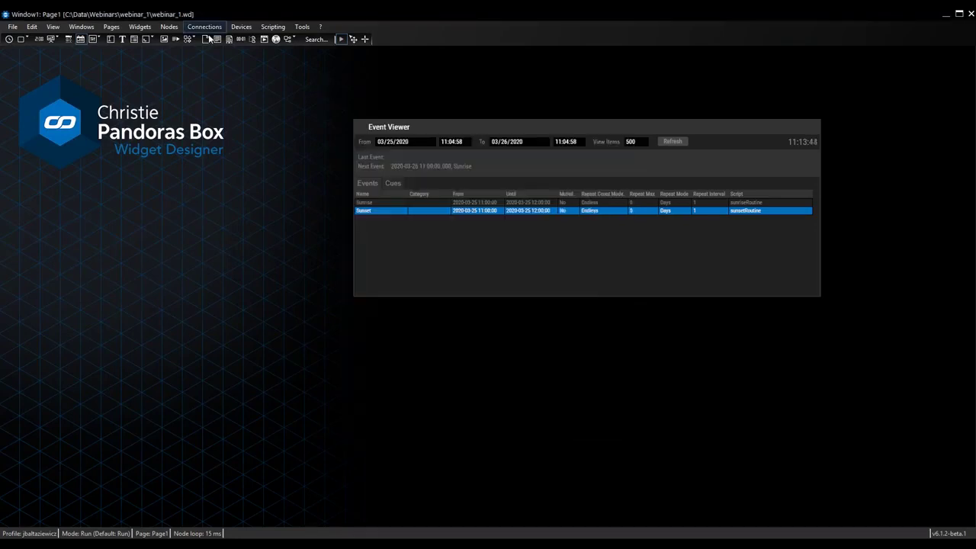
left_click(168, 26)
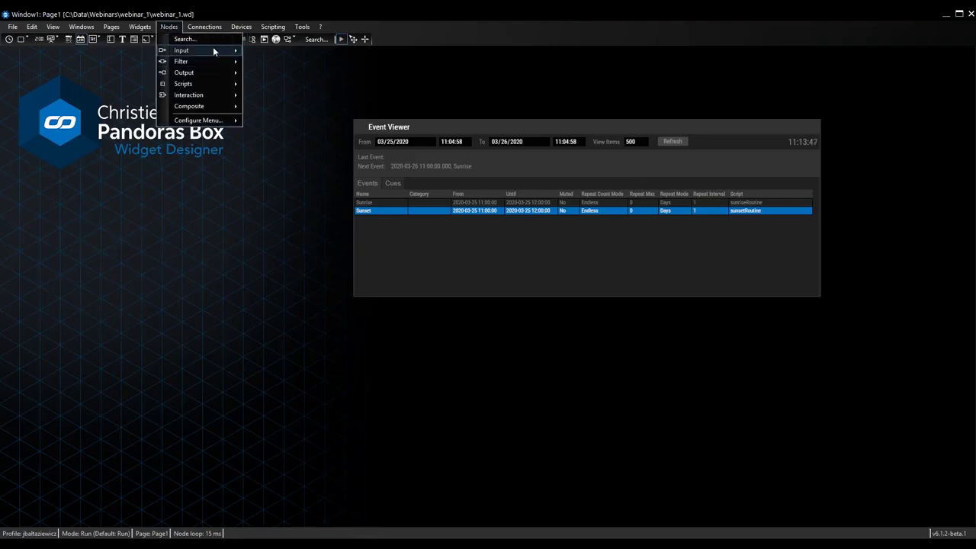
mouse_move(214, 50)
mouse_move(302, 109)
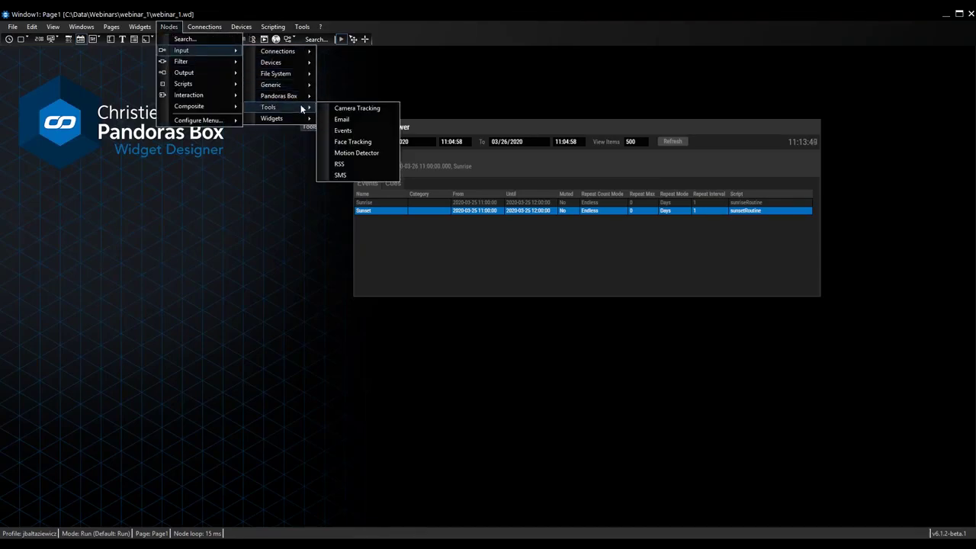
left_click(364, 164)
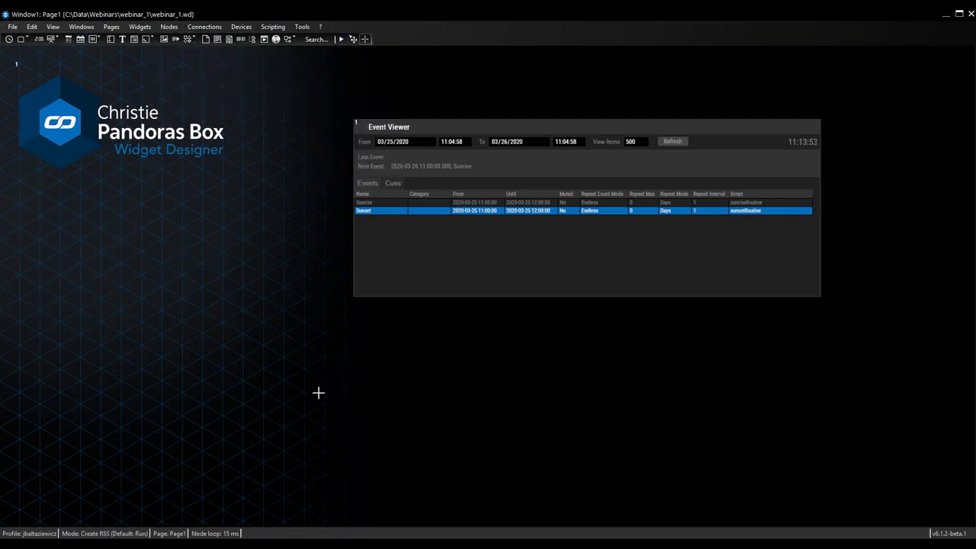
left_click(318, 389)
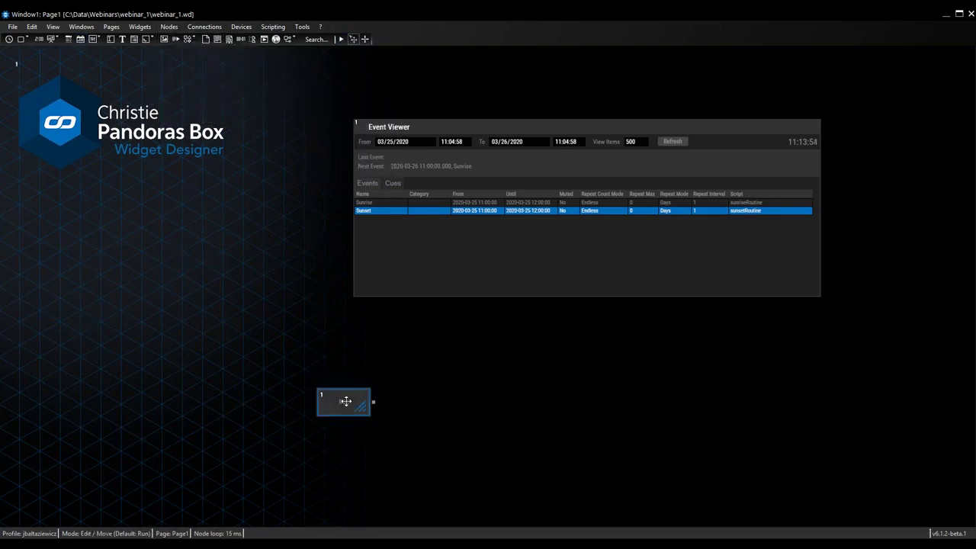
- Examine the RSS node's interval, single index and current feed text in its properties and confirm the dialog
double_click(344, 402)
left_click(521, 308)
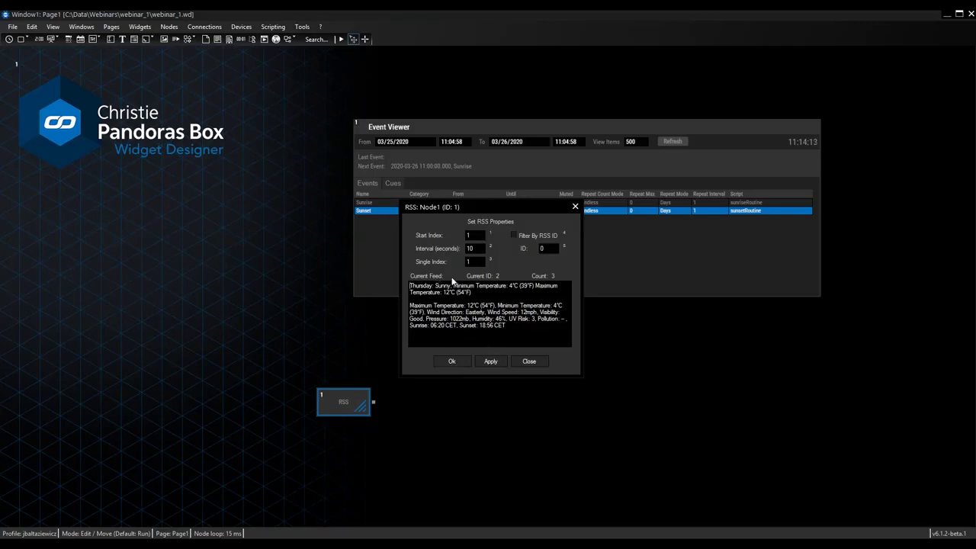
left_click_drag(474, 249, 461, 249)
left_click(475, 248)
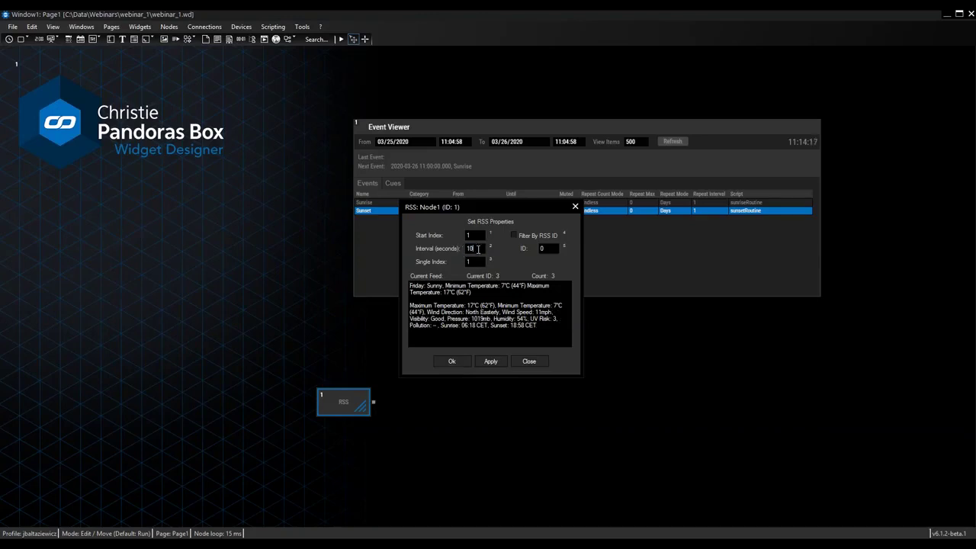
left_click_drag(532, 330, 419, 299)
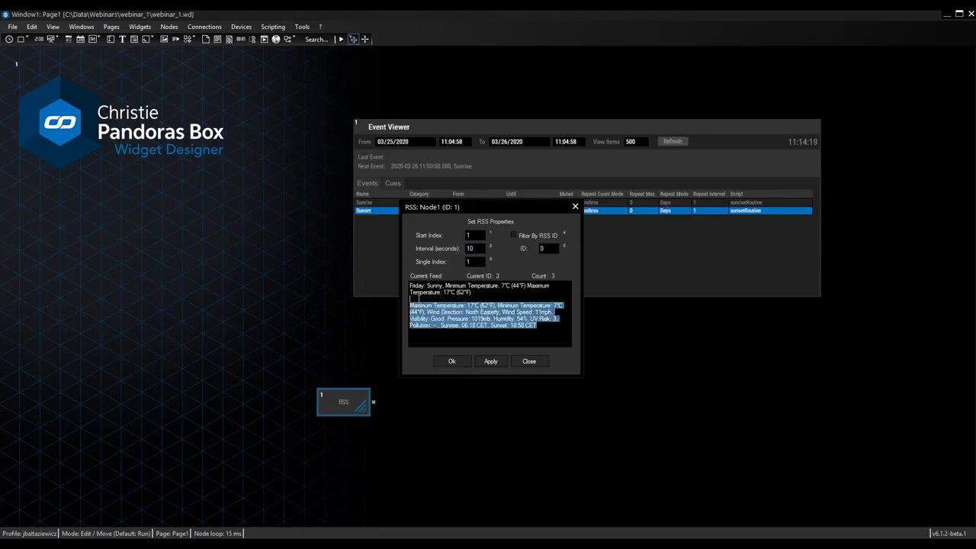
left_click(477, 261)
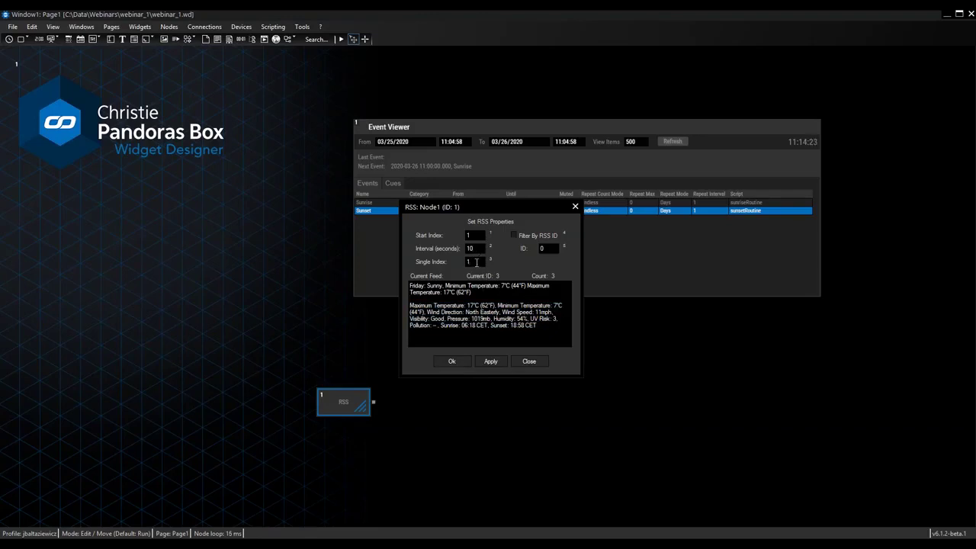
left_click_drag(476, 262, 463, 262)
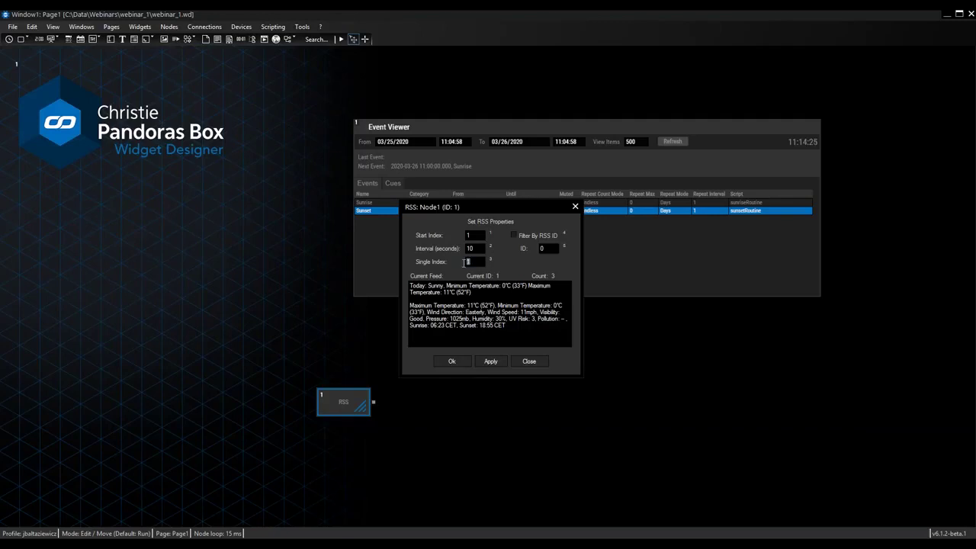
left_click(477, 260)
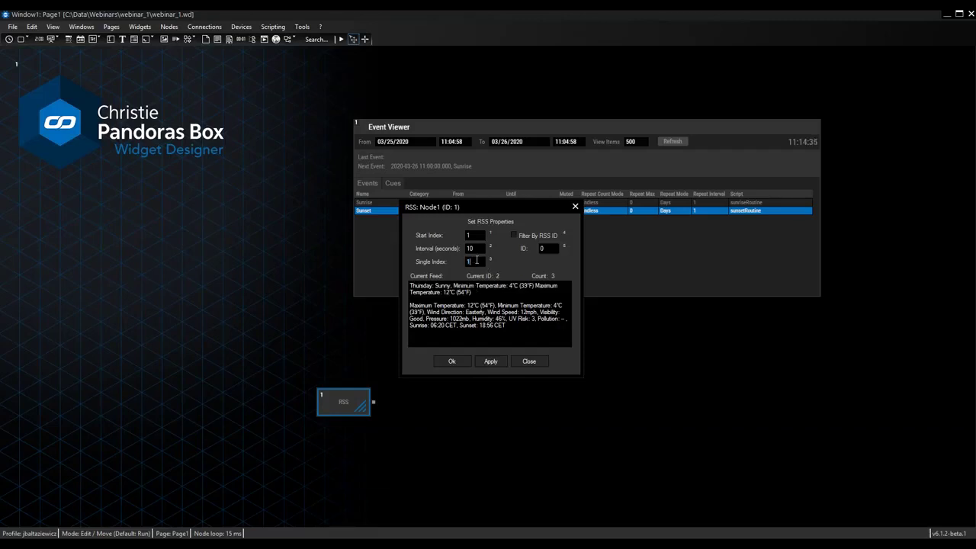
left_click(457, 362)
left_click_drag(374, 401, 418, 402)
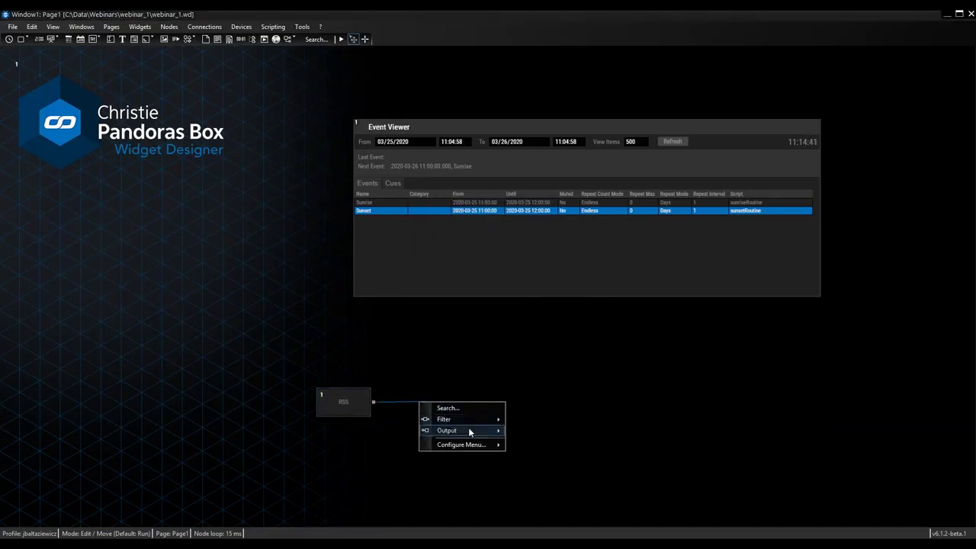
mouse_move(468, 418)
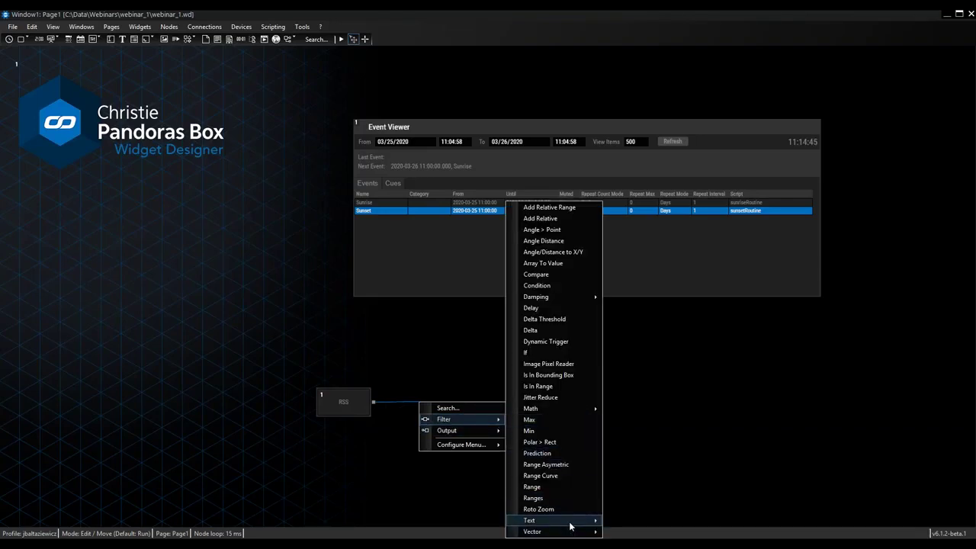
mouse_move(570, 526)
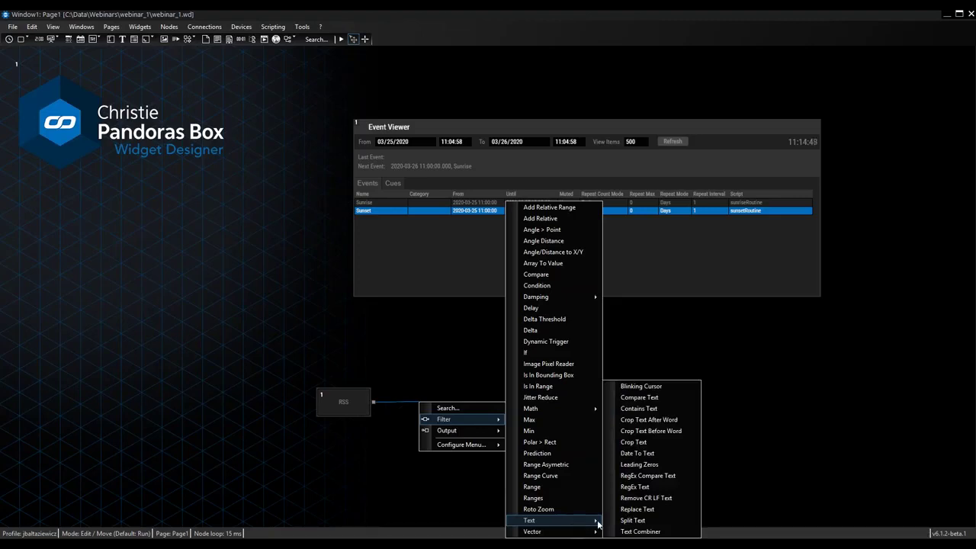
left_click(633, 442)
left_click(446, 399)
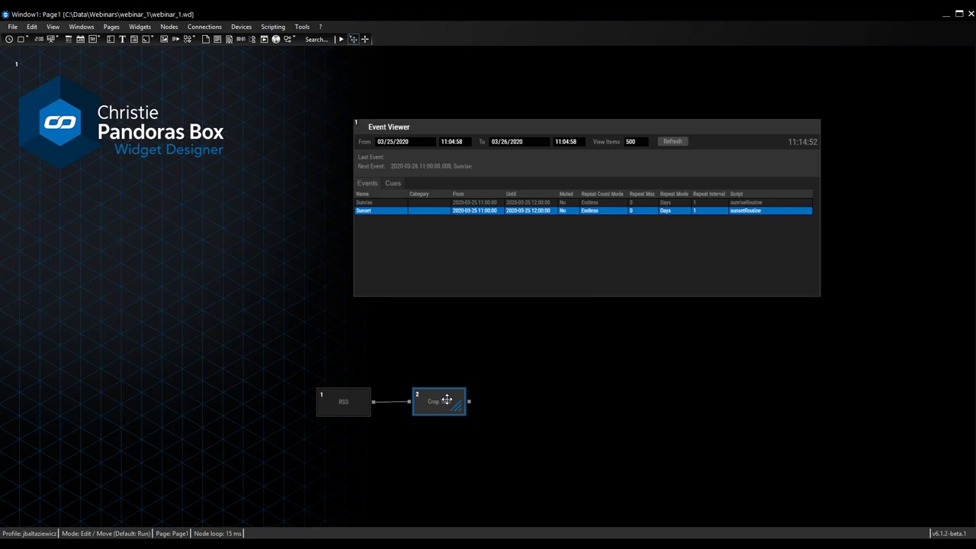
key("Delete")
key("Return")
- Attach a Split Text filter node to the RSS node's output, align the two nodes, and open the Split Text properties
left_click(373, 402)
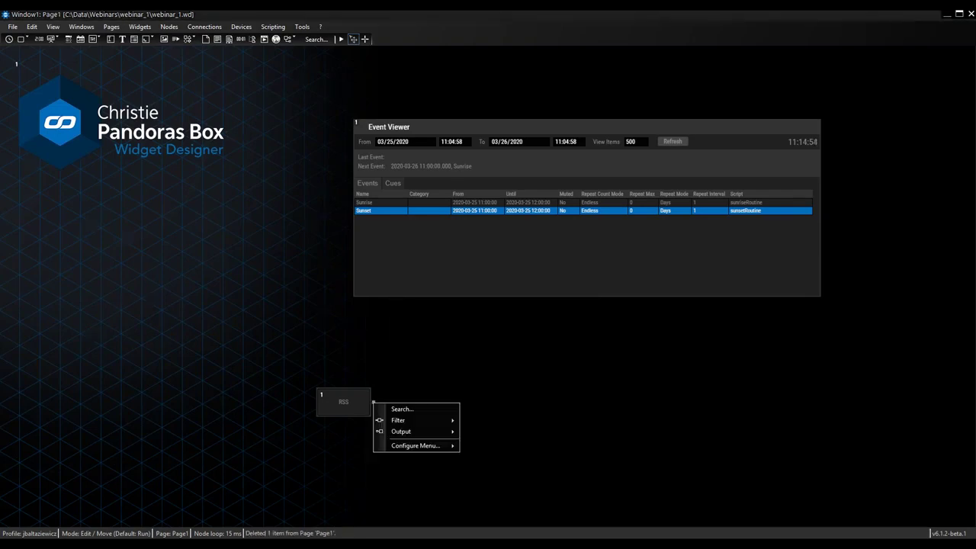
mouse_move(415, 420)
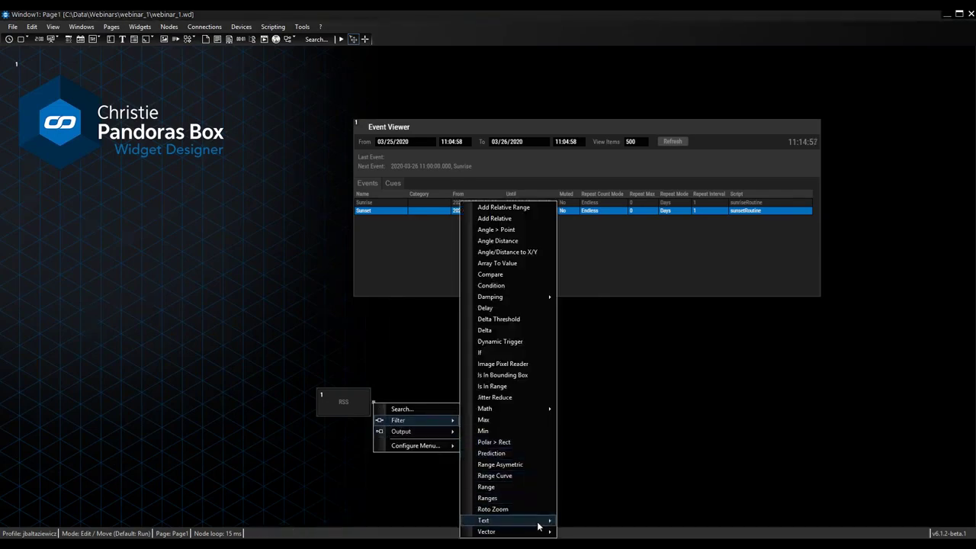
left_click(602, 522)
left_click(454, 399)
left_click_drag(454, 400, 435, 401)
left_click_drag(342, 401, 345, 405)
double_click(430, 401)
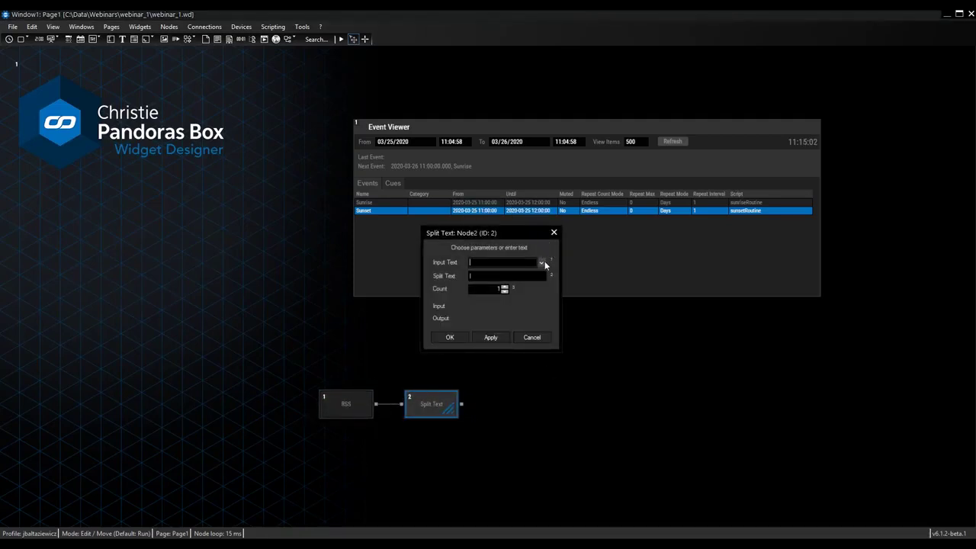
- Set the Split Text node's input text to 1 Single Text and its split text to a comma, and move the dialog aside
left_click(542, 263)
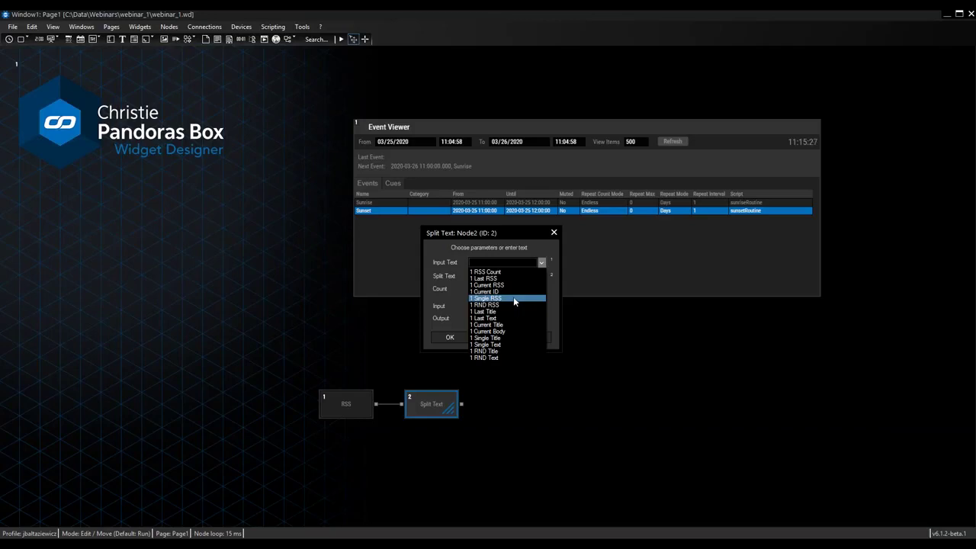
left_click(512, 344)
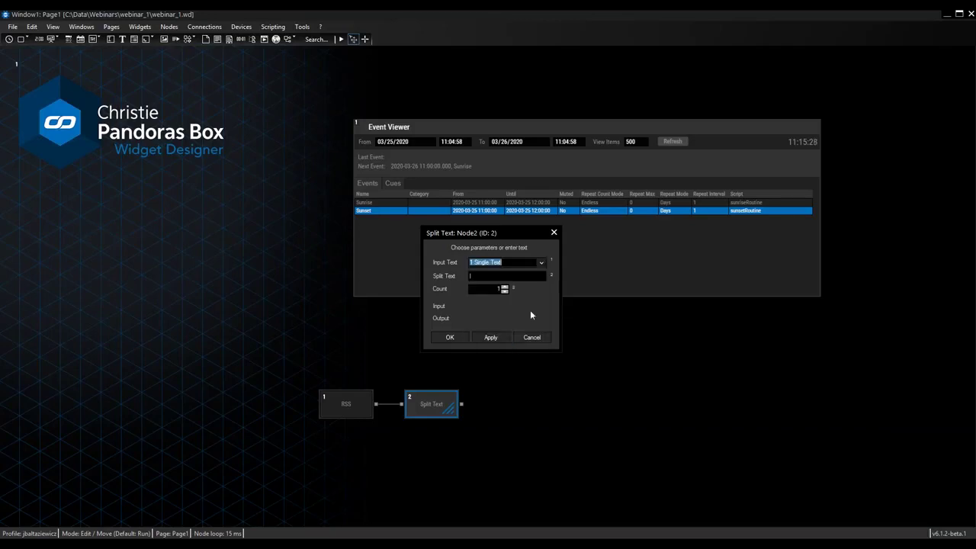
left_click(497, 340)
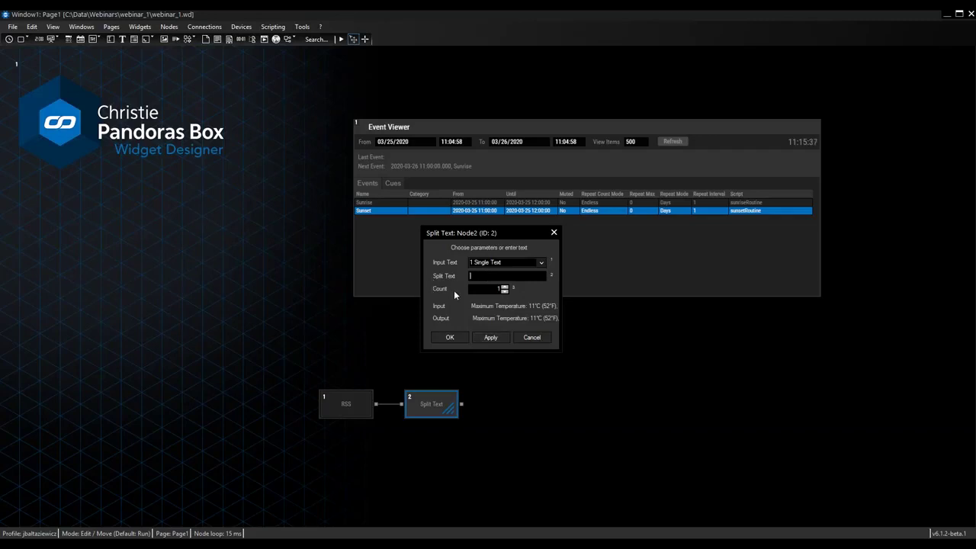
left_click(493, 289)
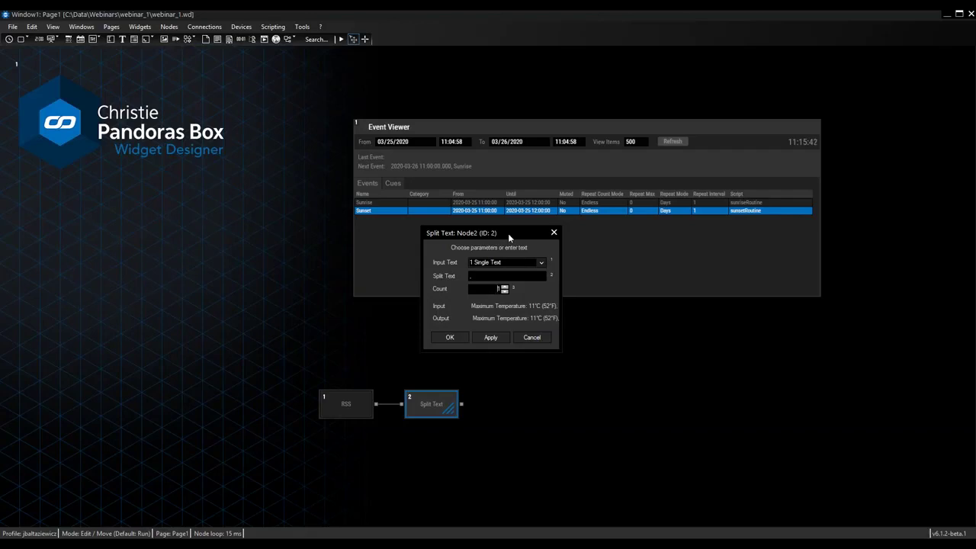
left_click_drag(507, 234, 730, 231)
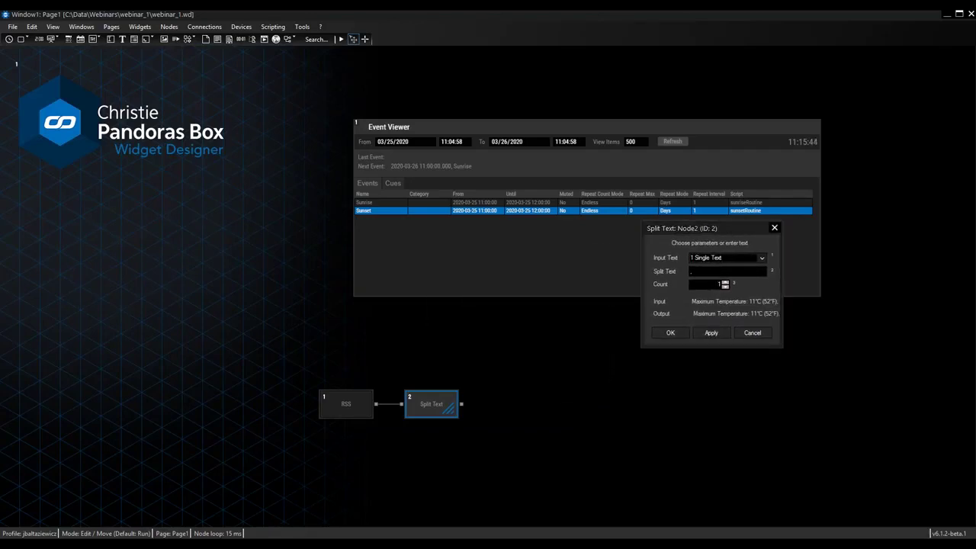
- Consult the Message Structure slide in PowerPoint, return to Widget Designer, and apply a count of 11 to the Split Text node
key("alt+Tab")
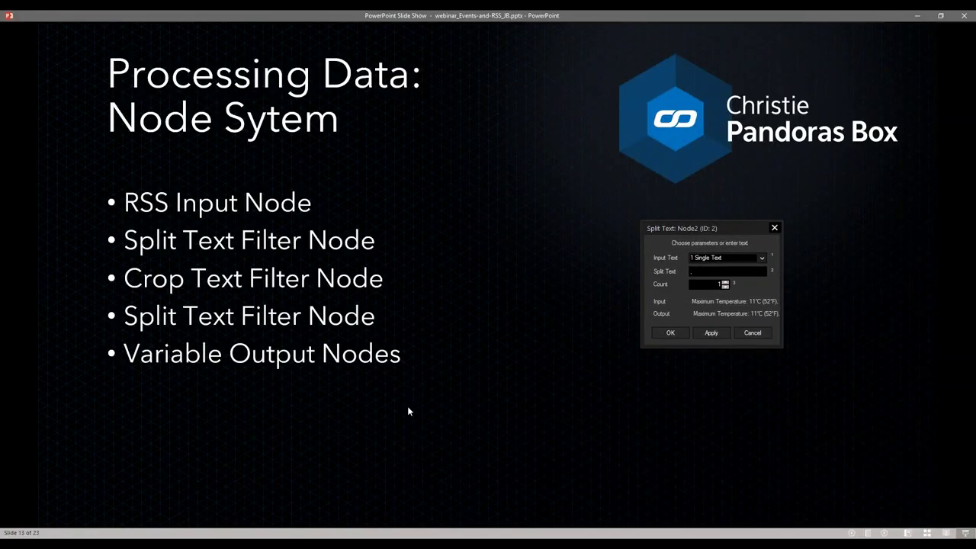
key("Left")
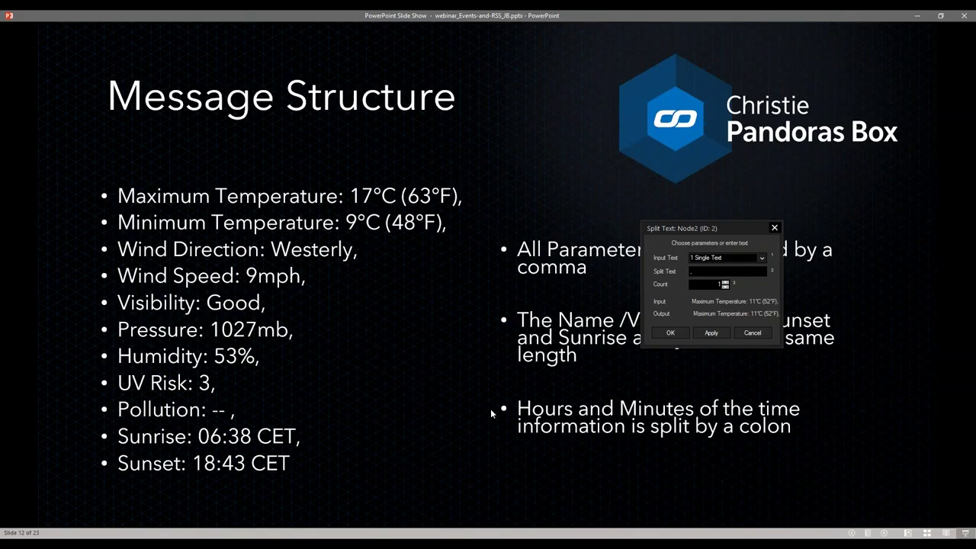
key("Right")
key("alt+Tab")
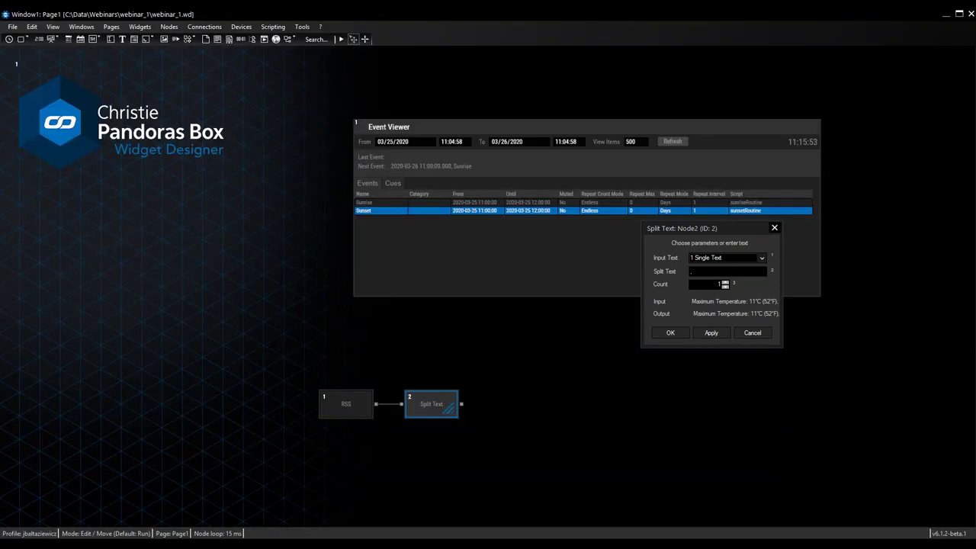
type("1")
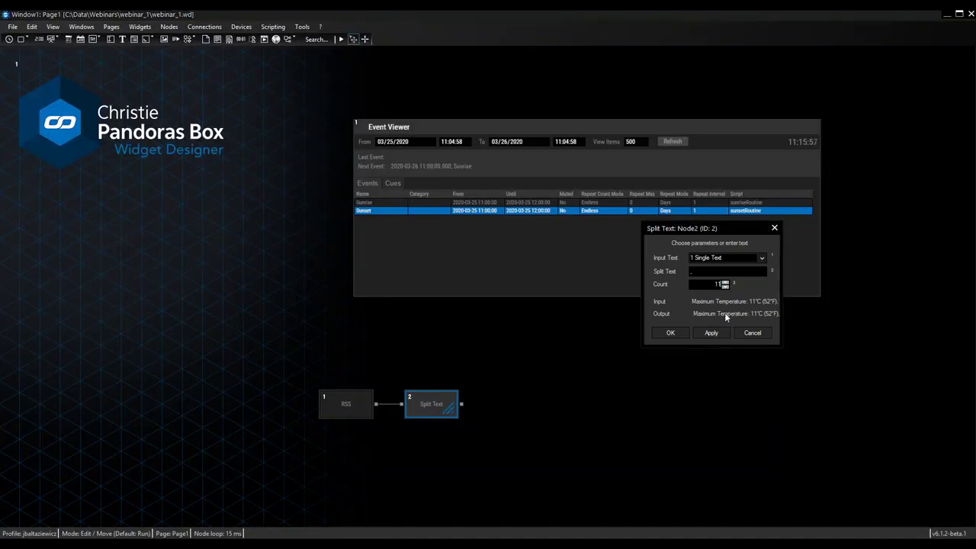
left_click(712, 333)
left_click_drag(696, 228, 206, 304)
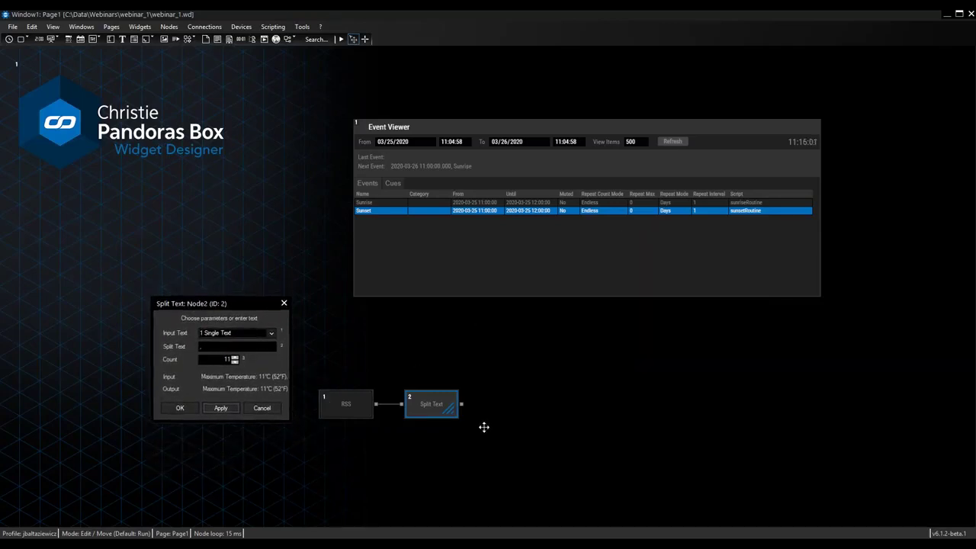
- Attach a Label Output node to the Split Text node's output and place a label widget beside it
left_click_drag(460, 403, 508, 464)
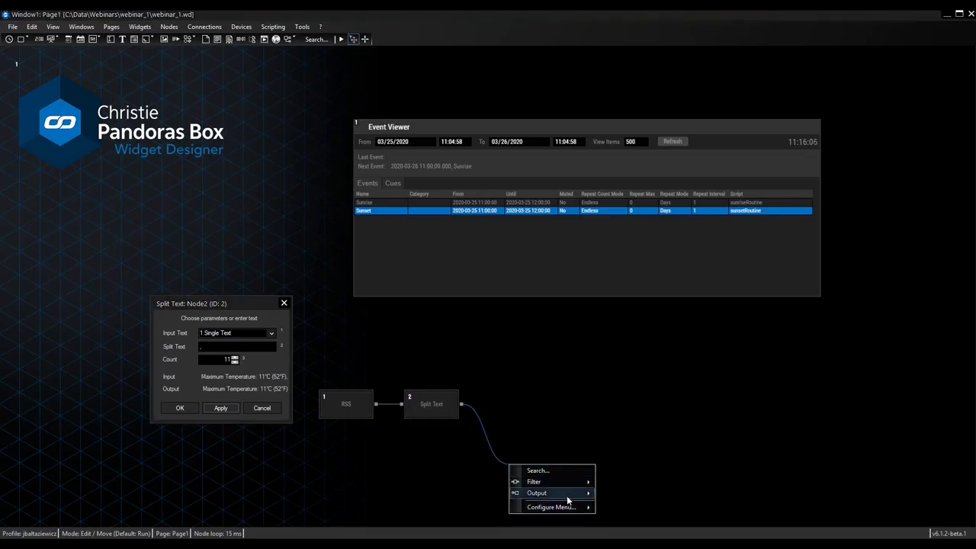
mouse_move(572, 497)
mouse_move(655, 533)
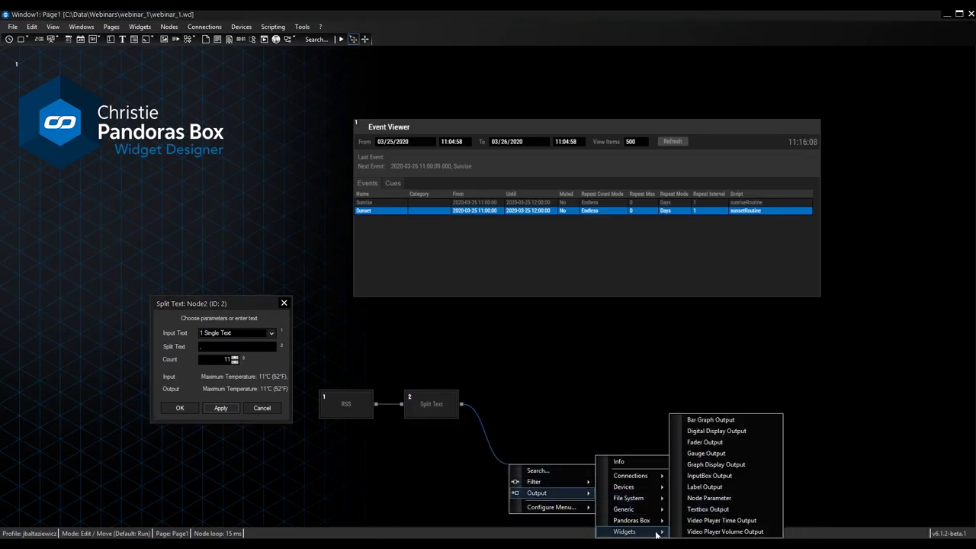
left_click(709, 486)
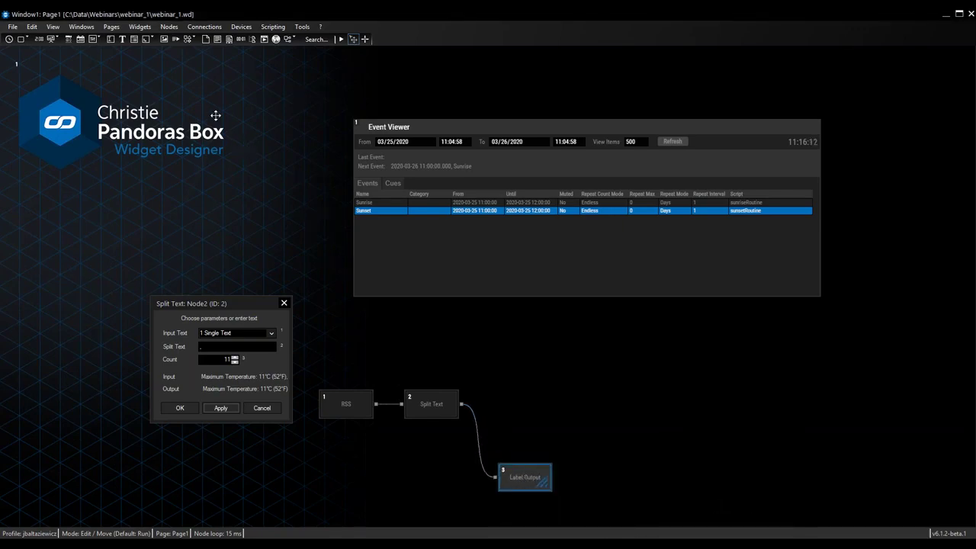
left_click(574, 468)
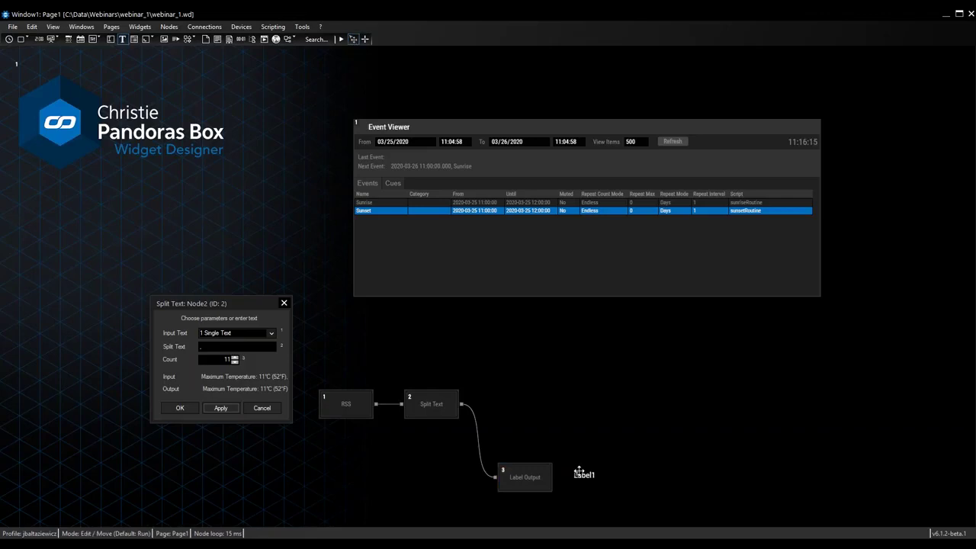
- Configure the Label Output node to send 2 Output 10 to label 1 and apply it
double_click(520, 477)
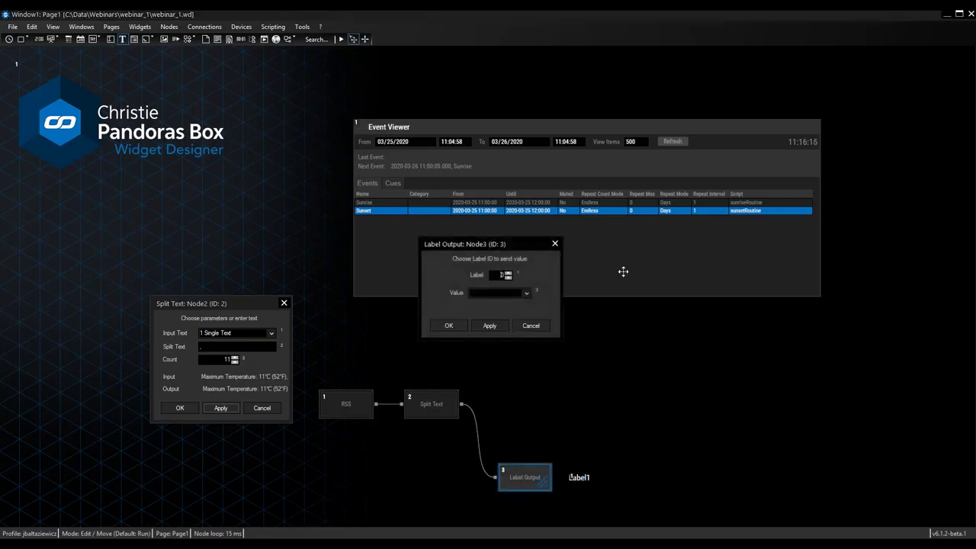
left_click(507, 273)
left_click(526, 293)
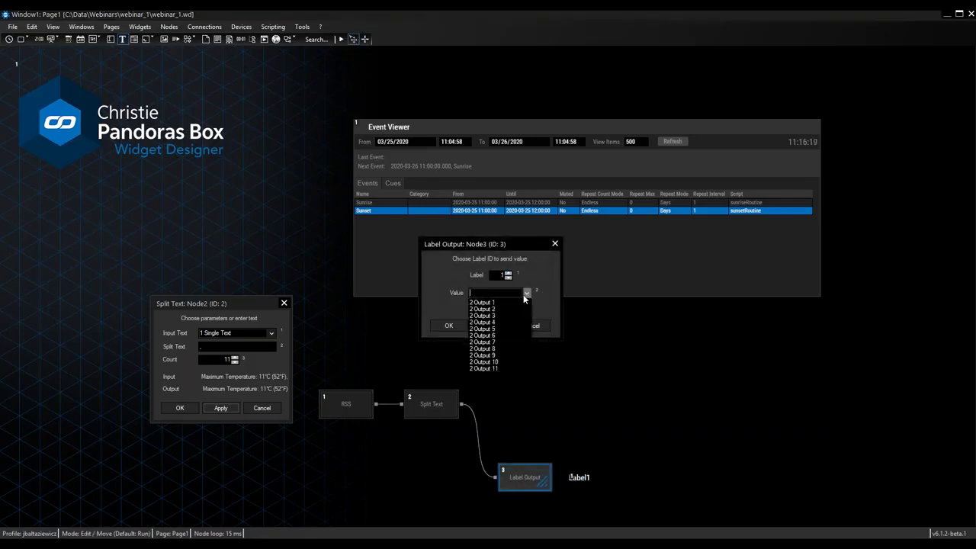
left_click(513, 365)
left_click(490, 326)
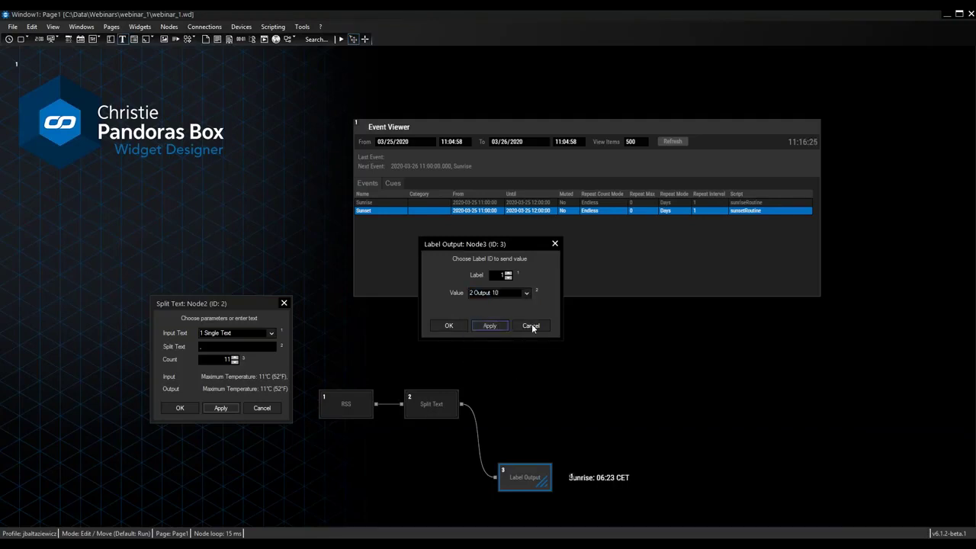
- Switch the page to run mode, change the Label Output value to 2 Output 11, and confirm the dialog
left_click(342, 41)
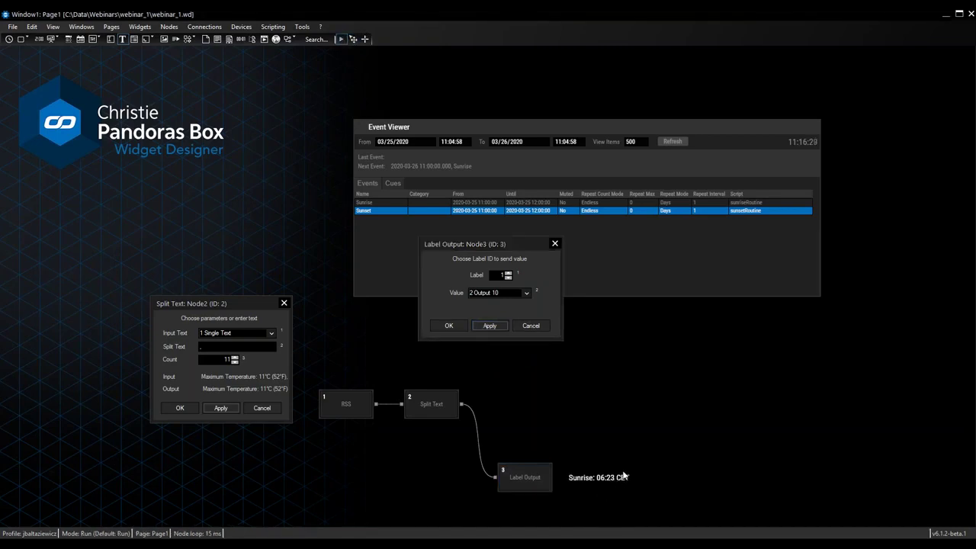
left_click(526, 293)
left_click(501, 369)
left_click(492, 326)
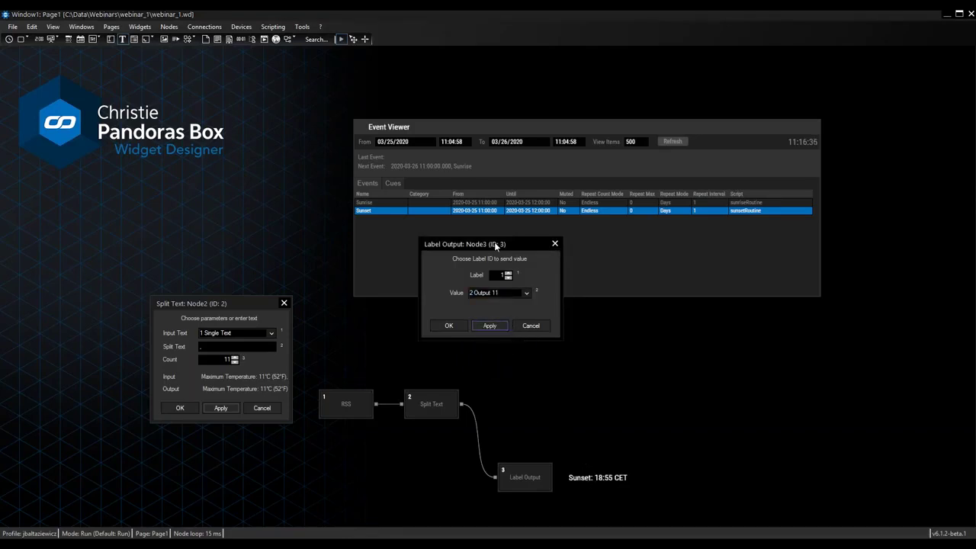
left_click(450, 325)
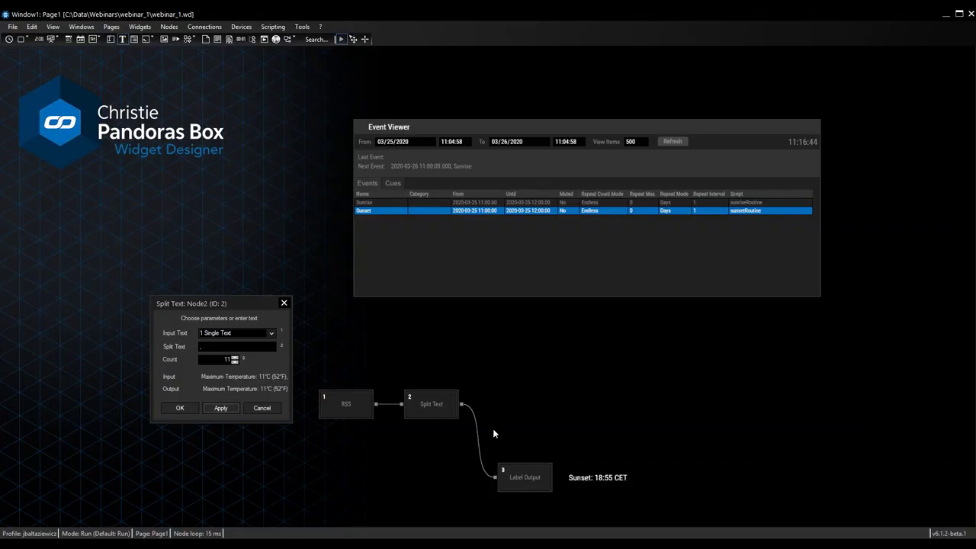
- Attach a Crop Text filter node to the Split Text node's output and open its properties in edit mode
left_click_drag(461, 404, 492, 357)
mouse_move(556, 376)
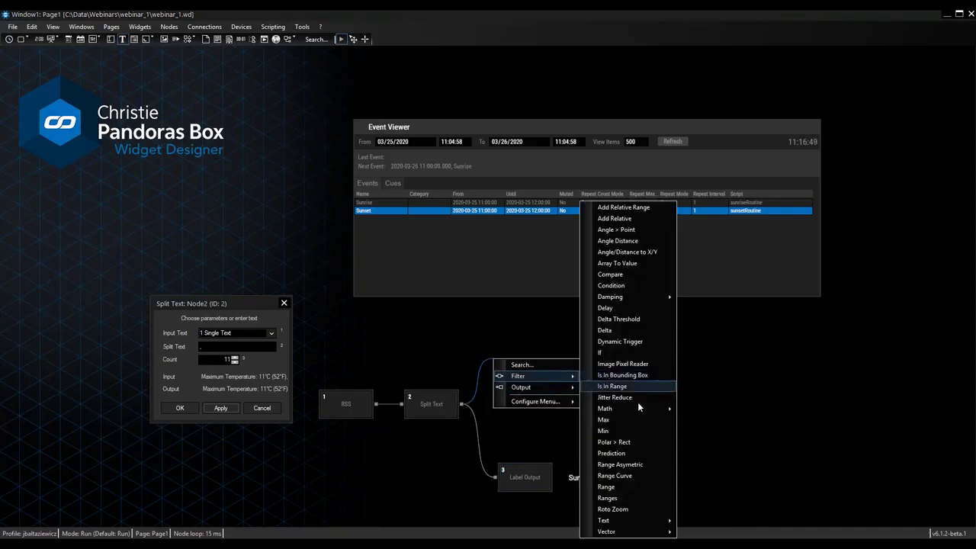
mouse_move(652, 525)
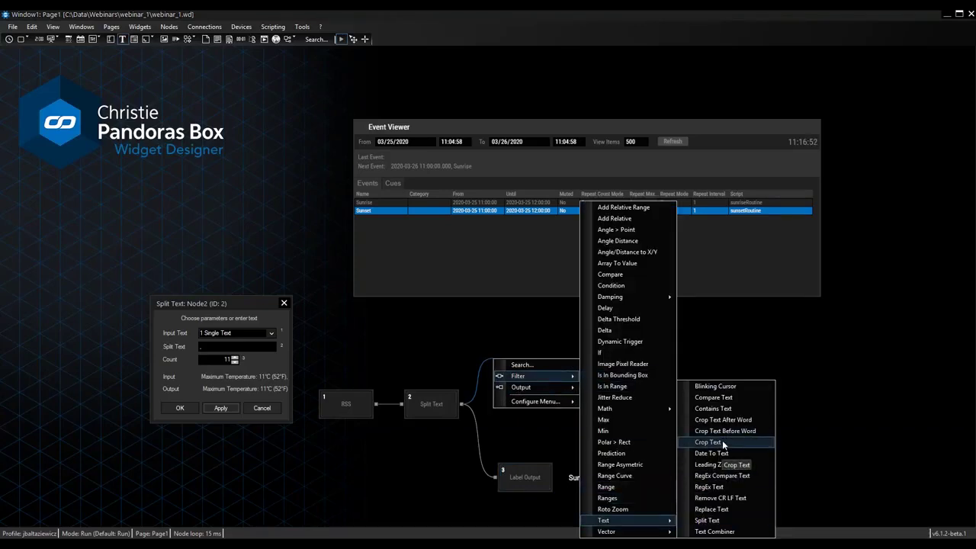
left_click(707, 442)
double_click(518, 358)
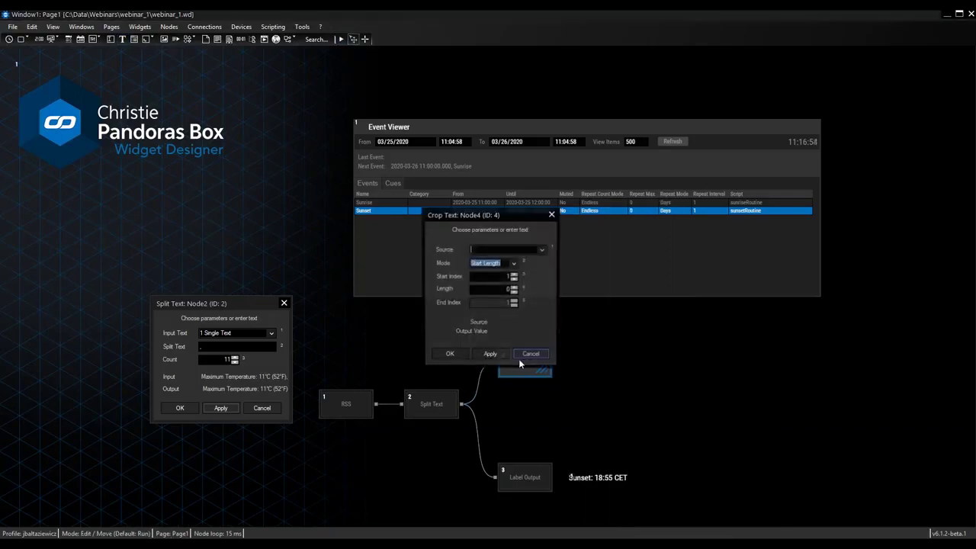
- Set the Crop Text node's source to 2 Output 10 and review the available crop modes, keeping Start Length
left_click(542, 250)
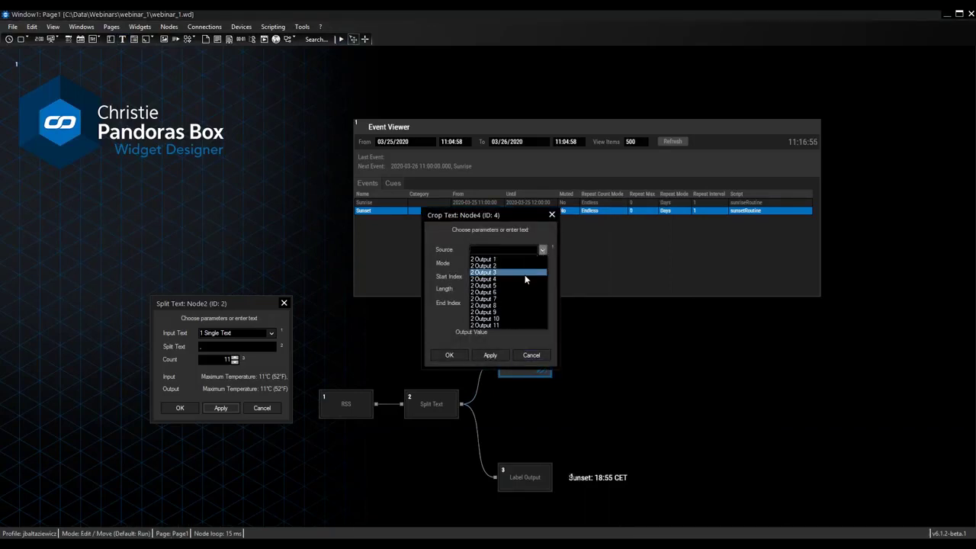
left_click(530, 319)
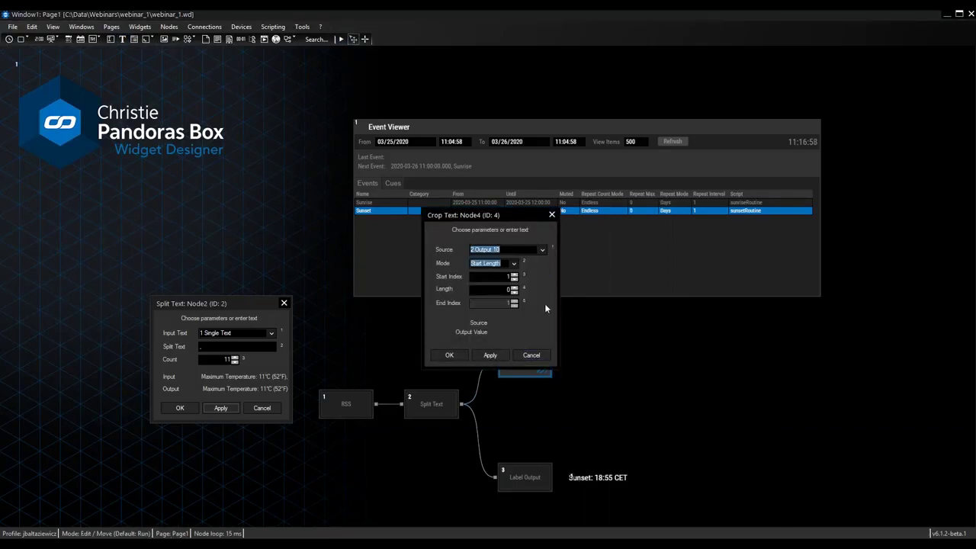
left_click_drag(635, 242, 679, 226)
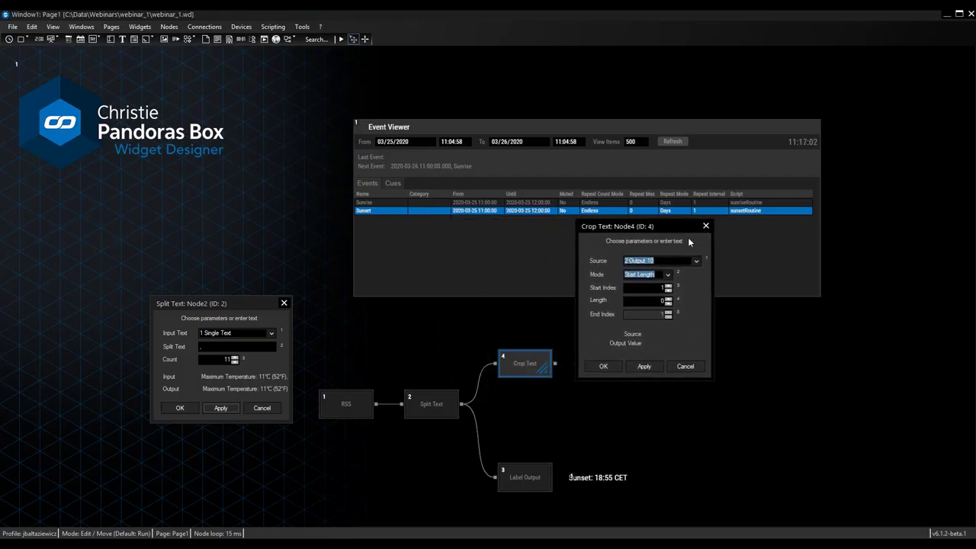
left_click(668, 276)
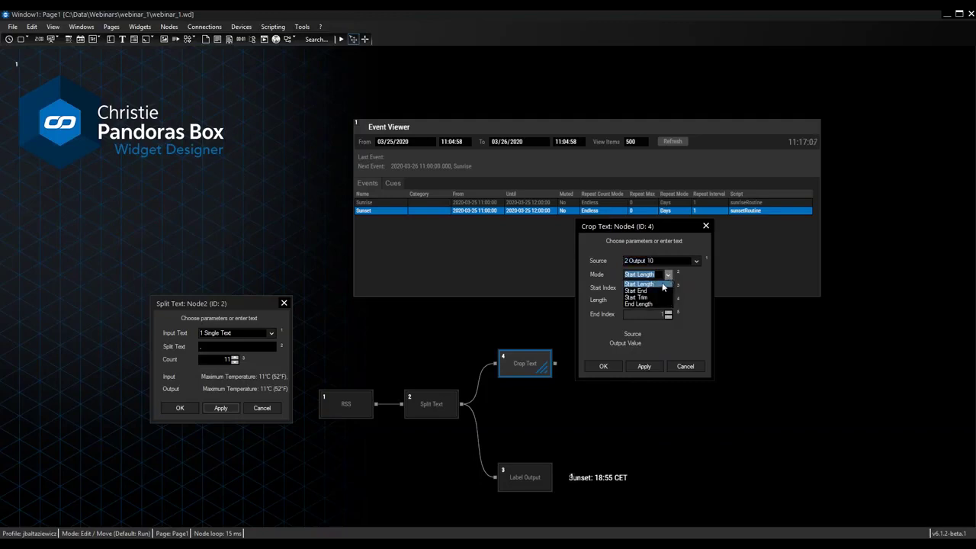
left_click(667, 276)
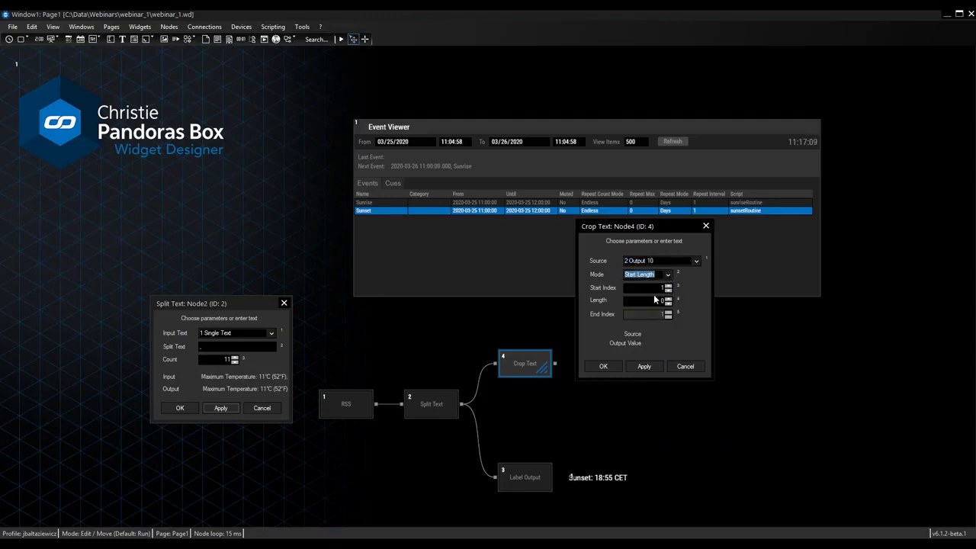
left_click(657, 287)
left_click(668, 275)
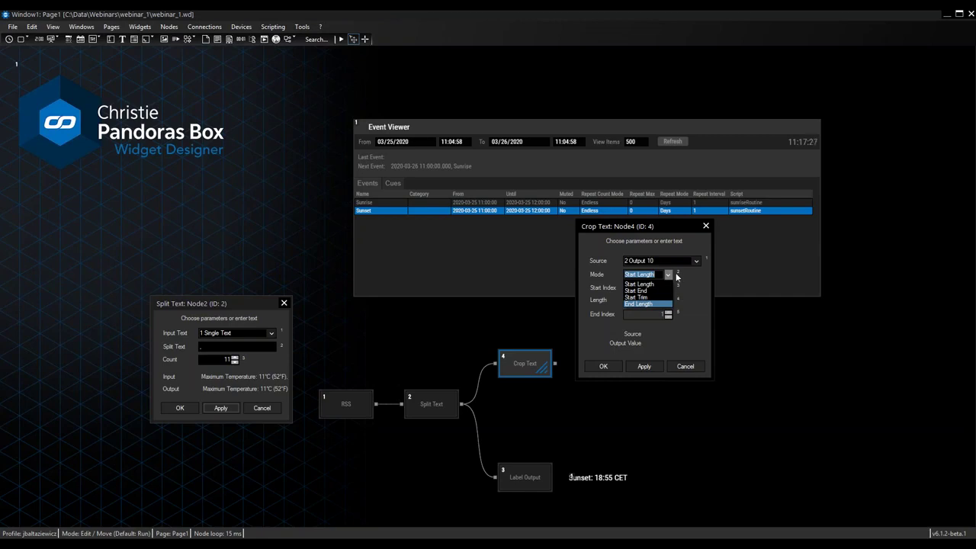
left_click(669, 275)
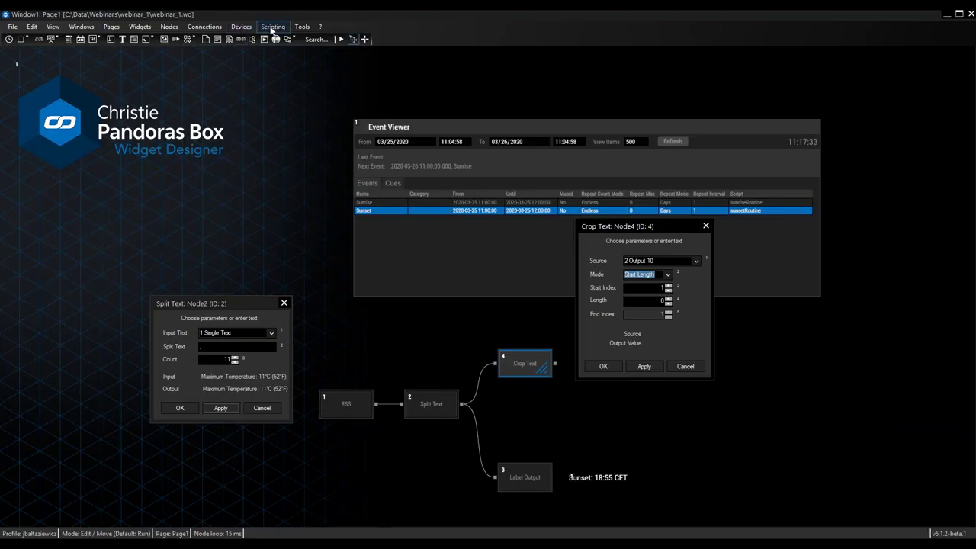
- Open the RSS Settings, select today's news item, and examine the structure of its Sunrise and Sunset text
left_click(303, 27)
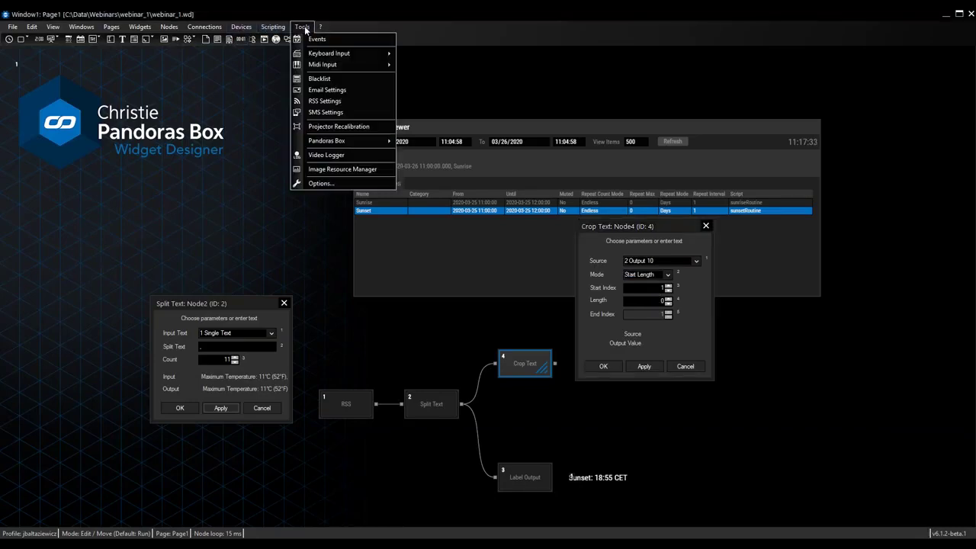
left_click(357, 101)
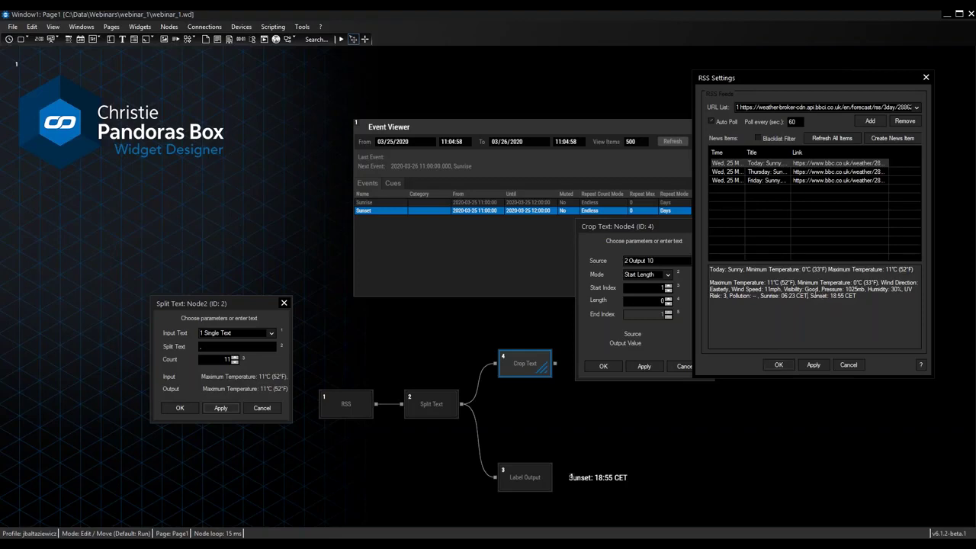
left_click(795, 193)
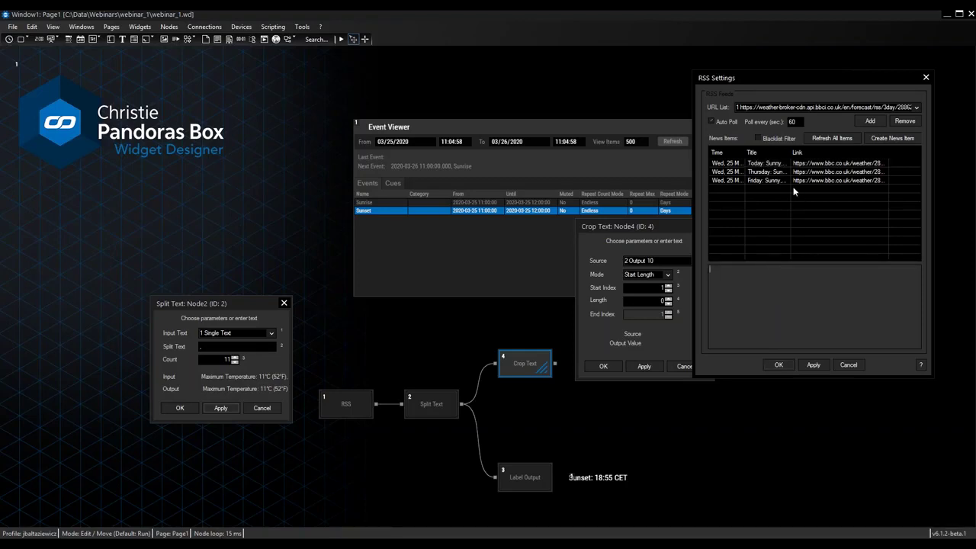
left_click(788, 173)
left_click(788, 163)
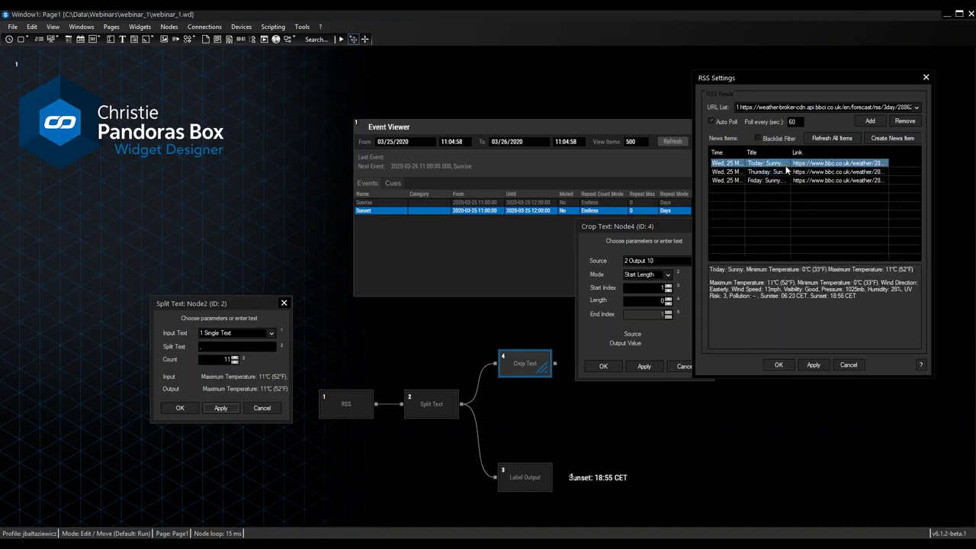
left_click(785, 299)
double_click(762, 298)
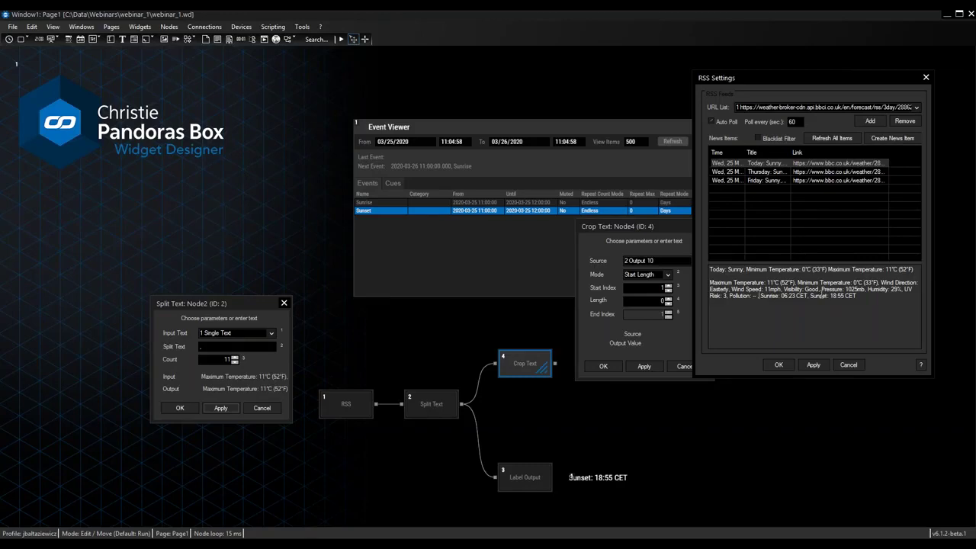
- Move the RSS Settings window clear of the Crop Text dialog and set the Crop Text start index to 11
key("shift+Left")
left_click(813, 365)
left_click_drag(831, 78, 885, 43)
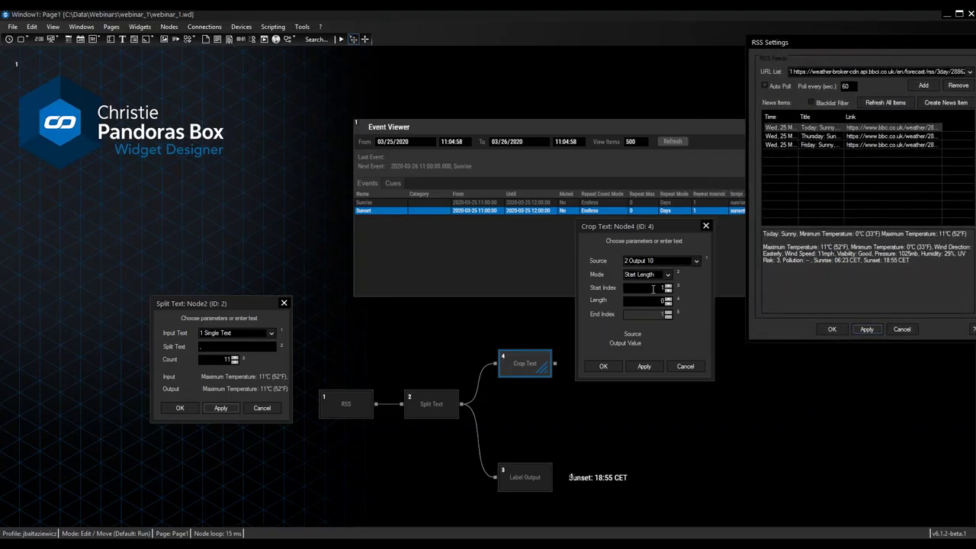
left_click_drag(668, 288, 686, 283)
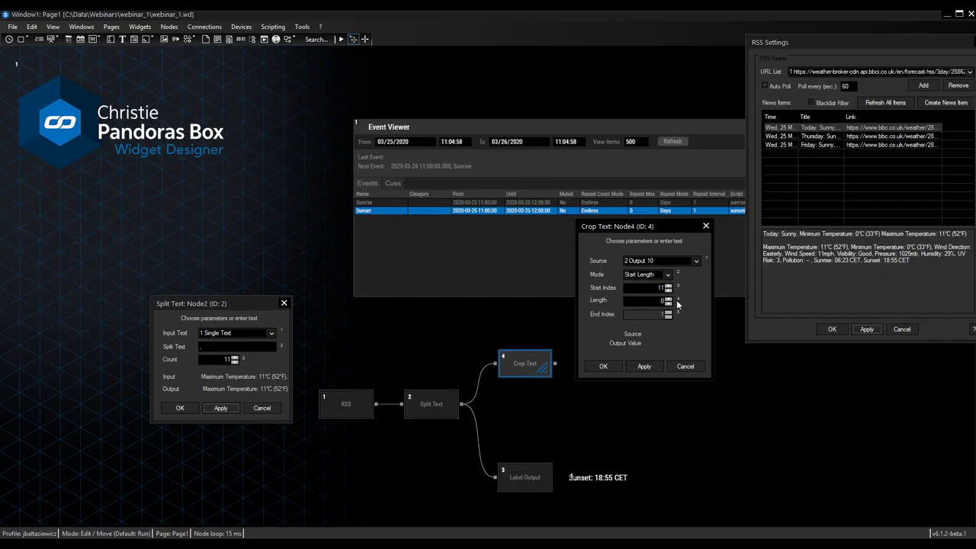
- Check the sunrise time's character count in the news text, apply a crop Length of 5, and place the Crop Text dialog beside the Split Text dialog
left_click(824, 263)
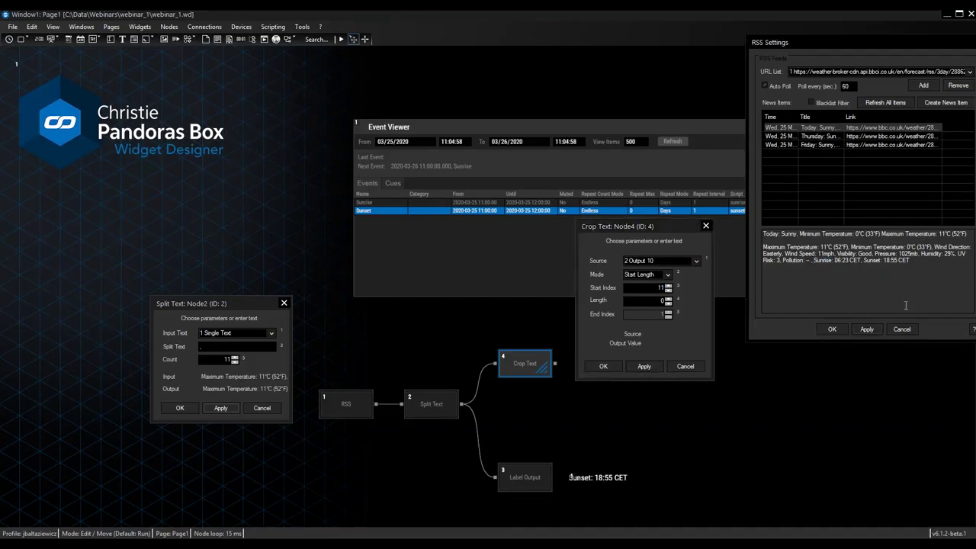
key("shift+Right")
key("shift+Right")
key("shift+Right")
left_click(668, 296)
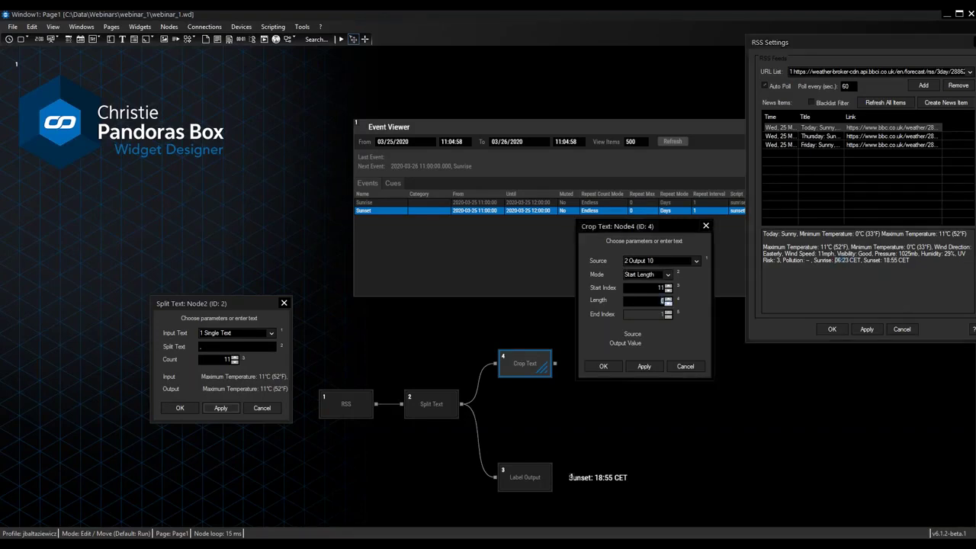
type("5")
left_click(654, 367)
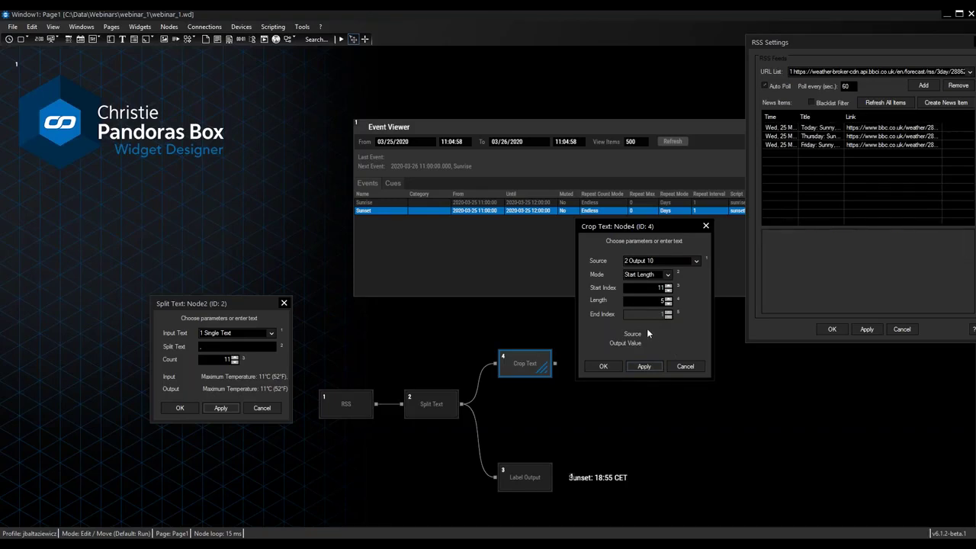
left_click_drag(655, 229, 90, 292)
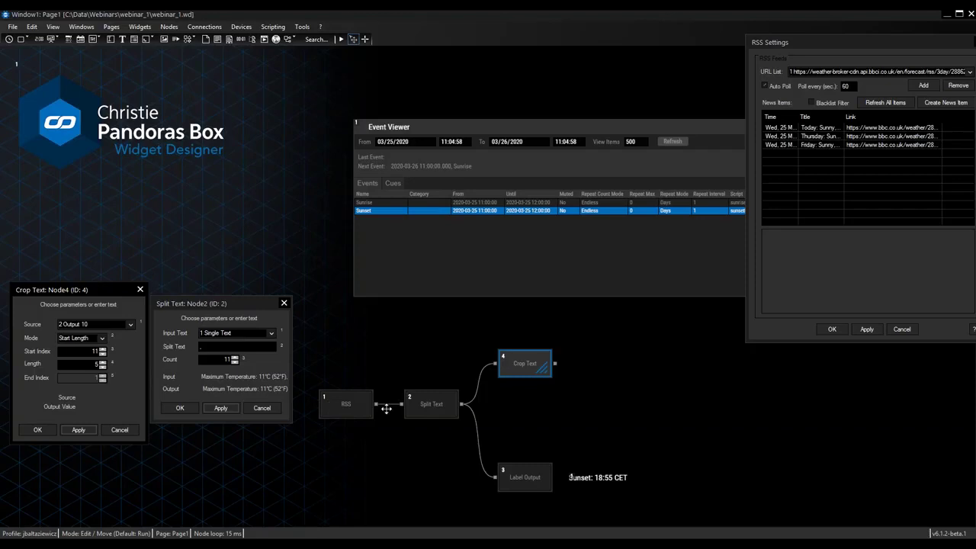
- Connect the Crop Text node to Label Output, apply 4 Output as the label's value, and switch to run mode to check the cropped time
left_click(522, 473)
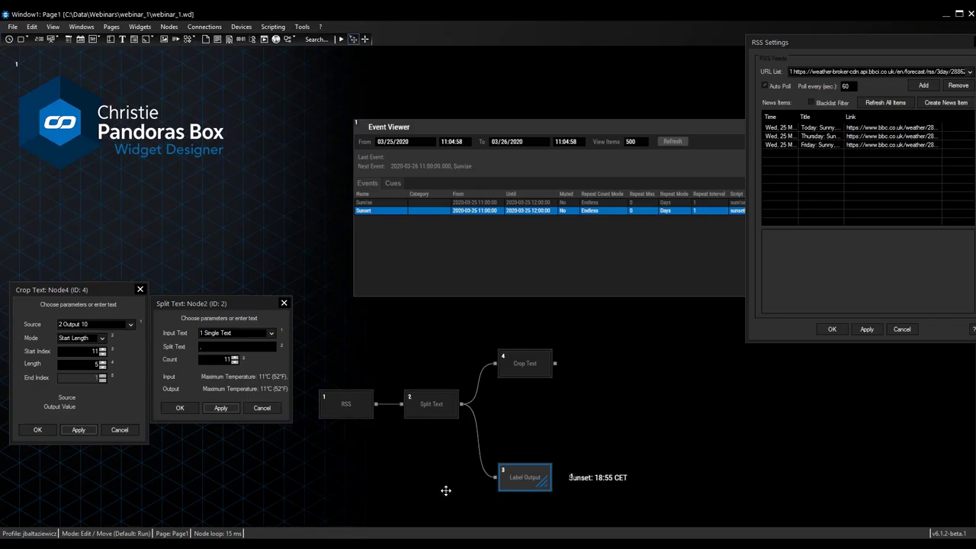
left_click_drag(556, 363, 524, 478)
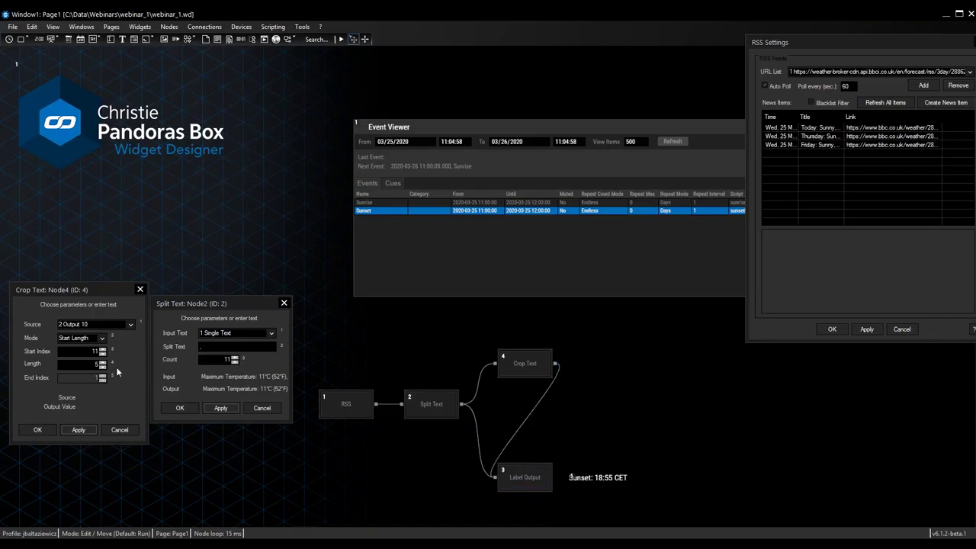
double_click(522, 477)
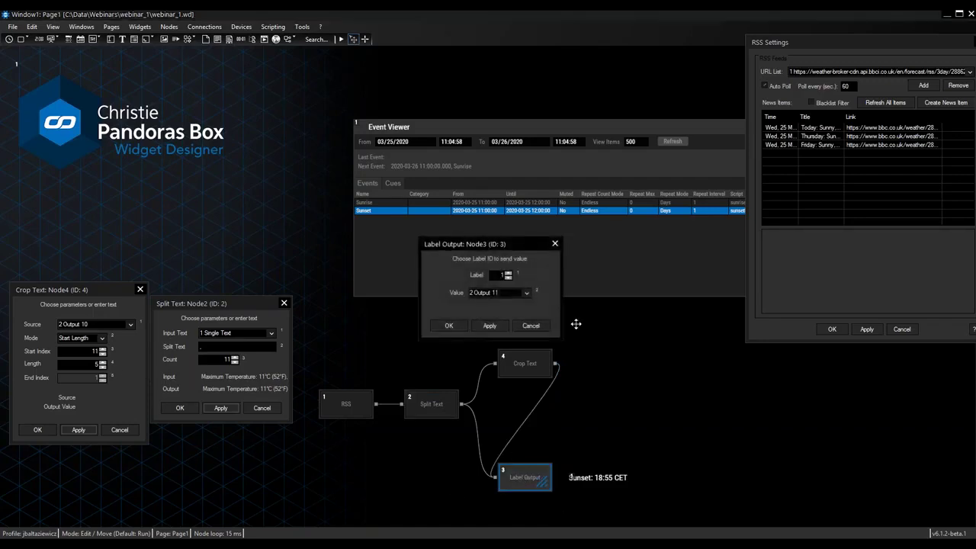
left_click(524, 293)
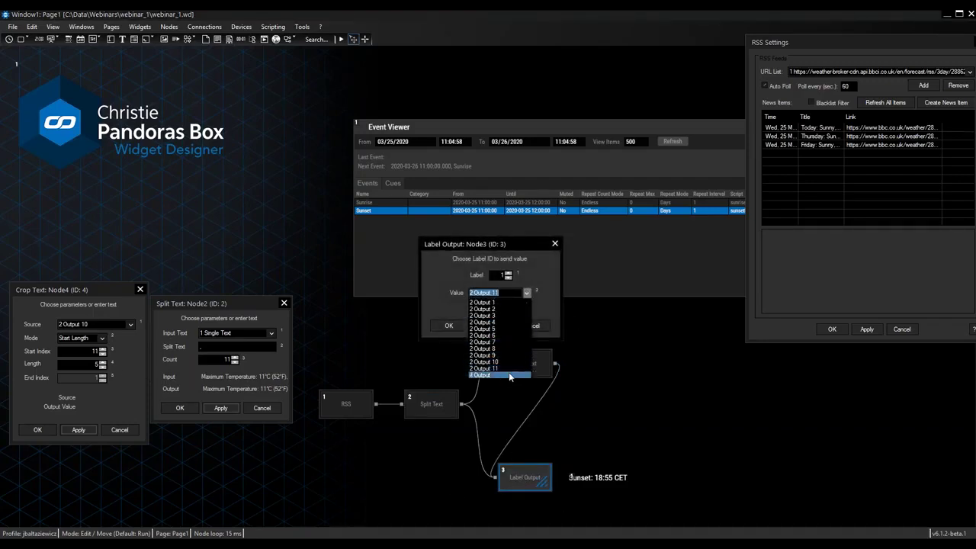
left_click(509, 376)
left_click(497, 326)
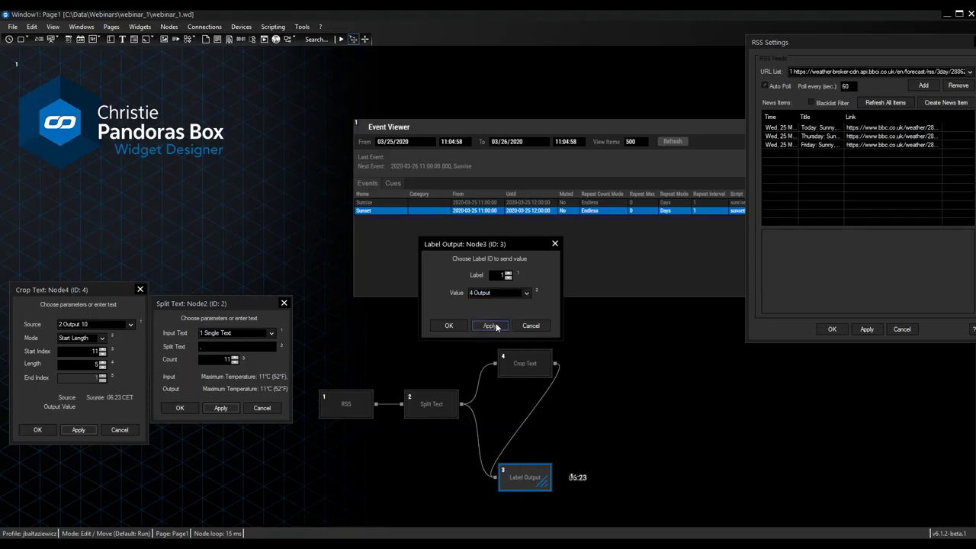
left_click(341, 39)
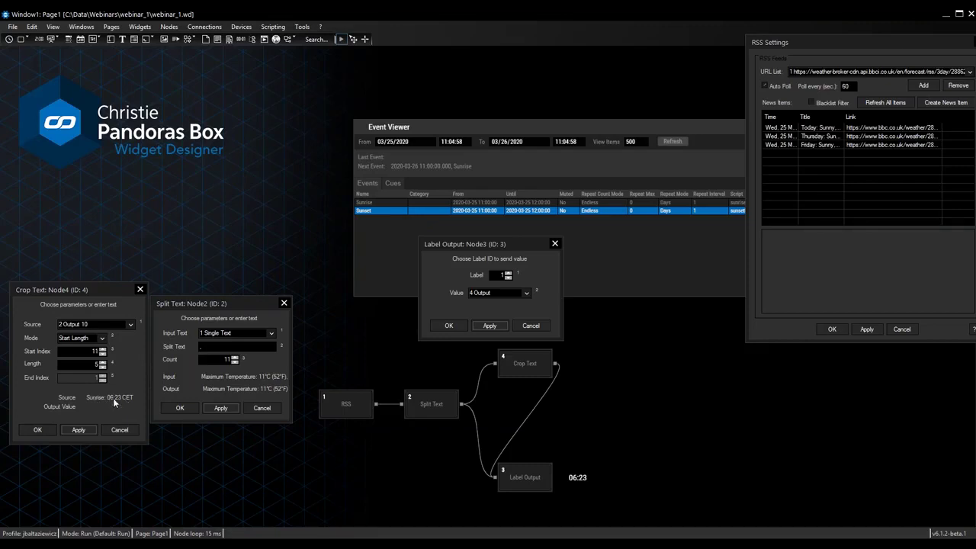
left_click(105, 293)
left_click_drag(105, 292, 103, 291)
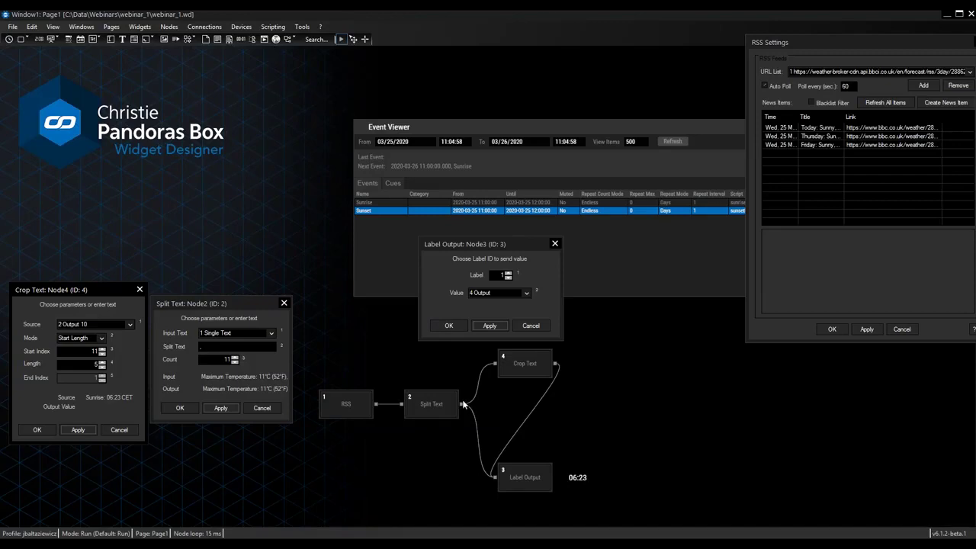
- Attach a second Crop Text filter node to the first Split Text node's output and align it below the existing Crop Text node
left_click_drag(461, 405, 560, 411)
mouse_move(601, 427)
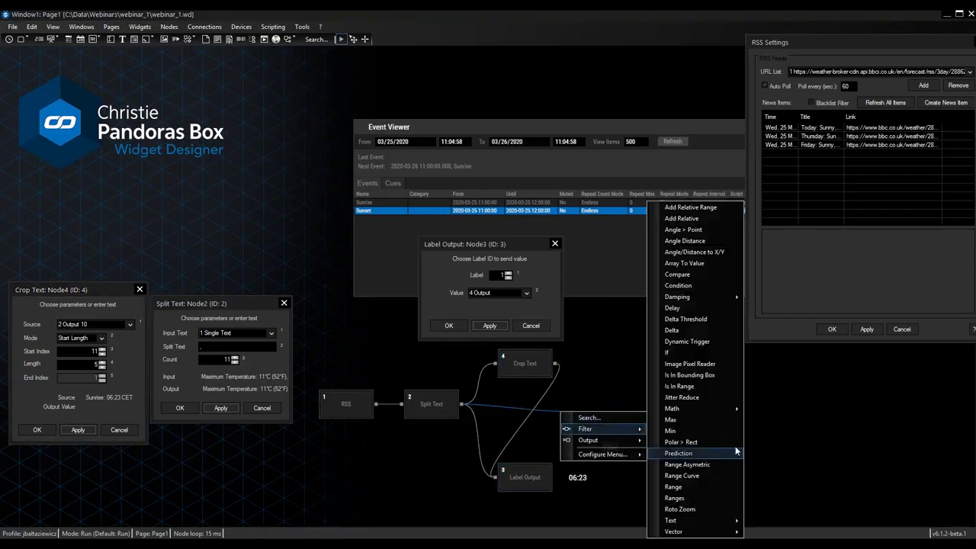
mouse_move(718, 525)
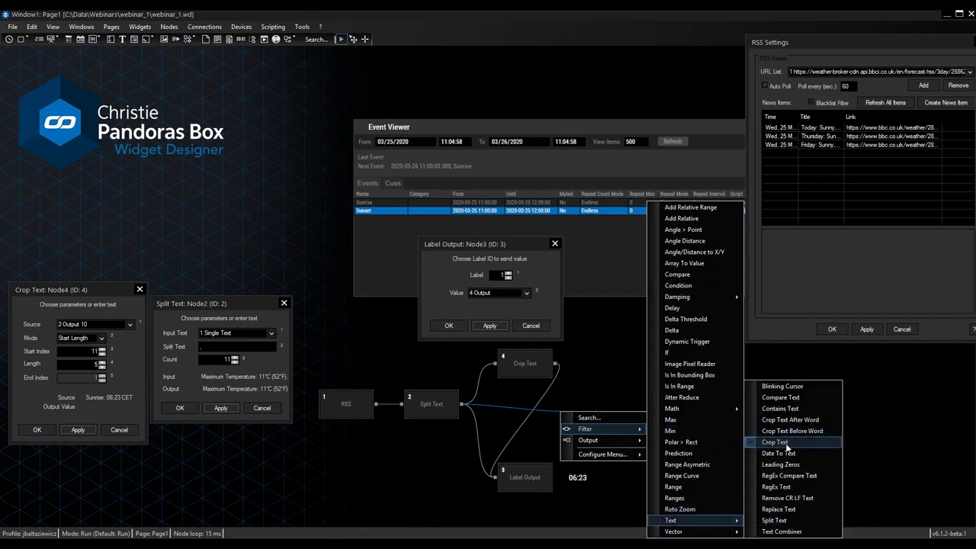
left_click(769, 435)
left_click_drag(560, 408, 502, 400)
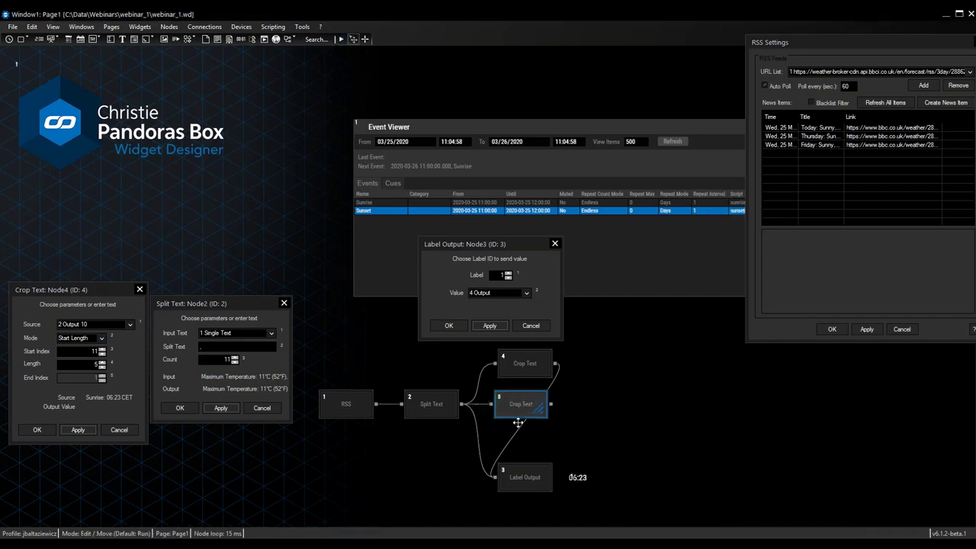
- Delete the connection between the first Crop Text node and Label Output and close the Label Output dialog
left_click(504, 444)
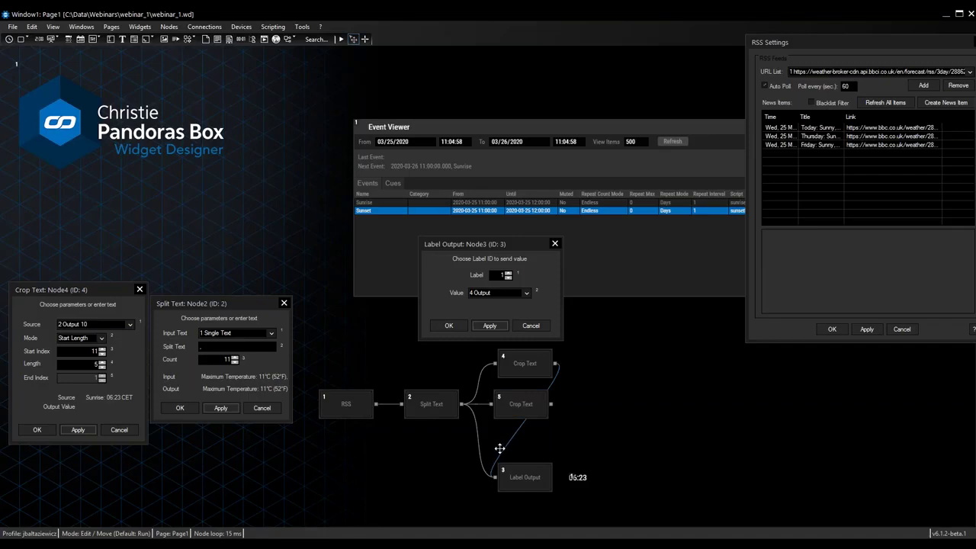
key("Delete")
key("Return")
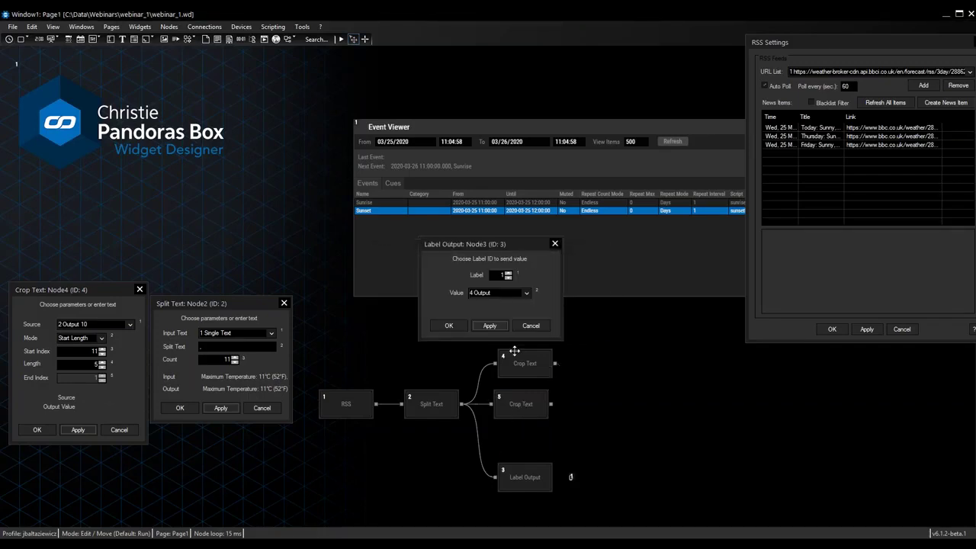
left_click(449, 325)
- Configure the second Crop Text node with source 2 Output 11, start index 10 and length 5, keeping the Start Length mode
left_click(523, 408)
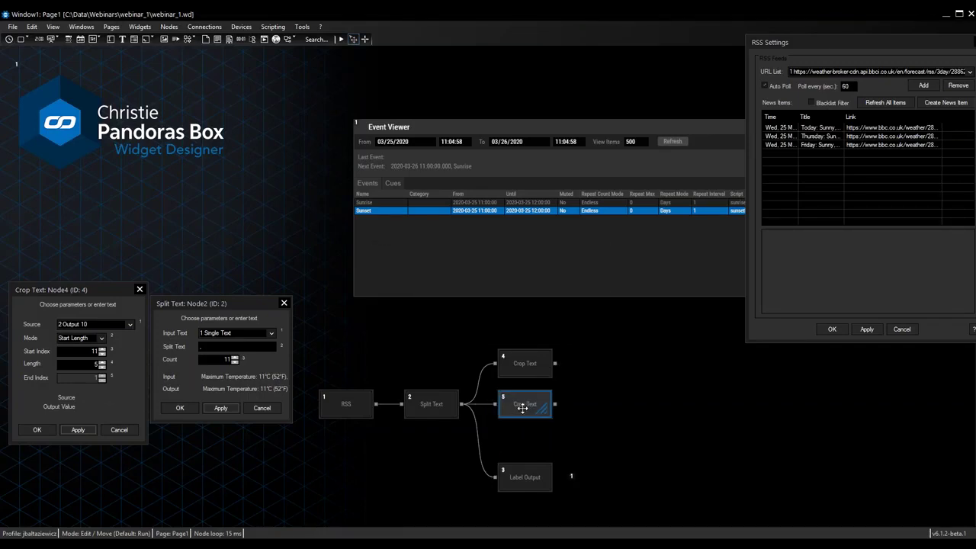
double_click(522, 408)
left_click(542, 249)
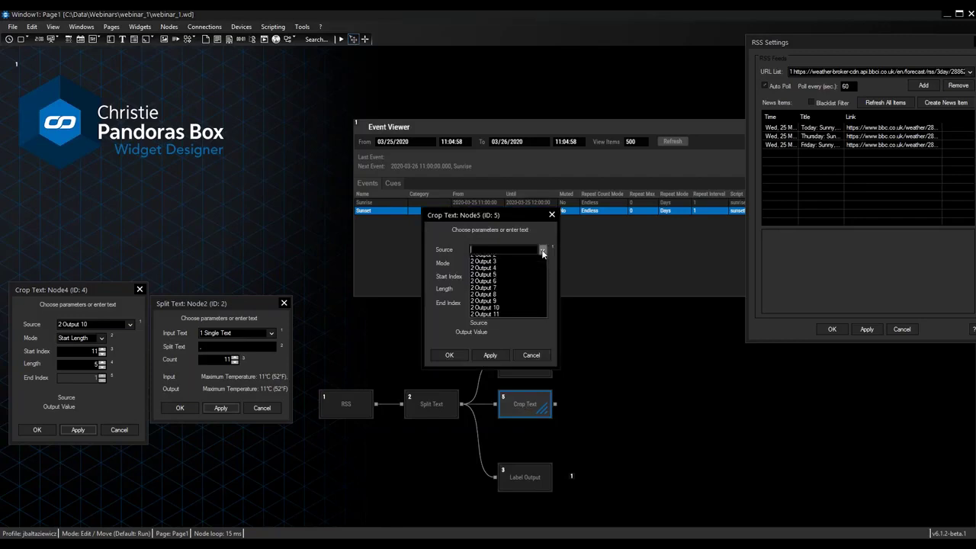
left_click(517, 324)
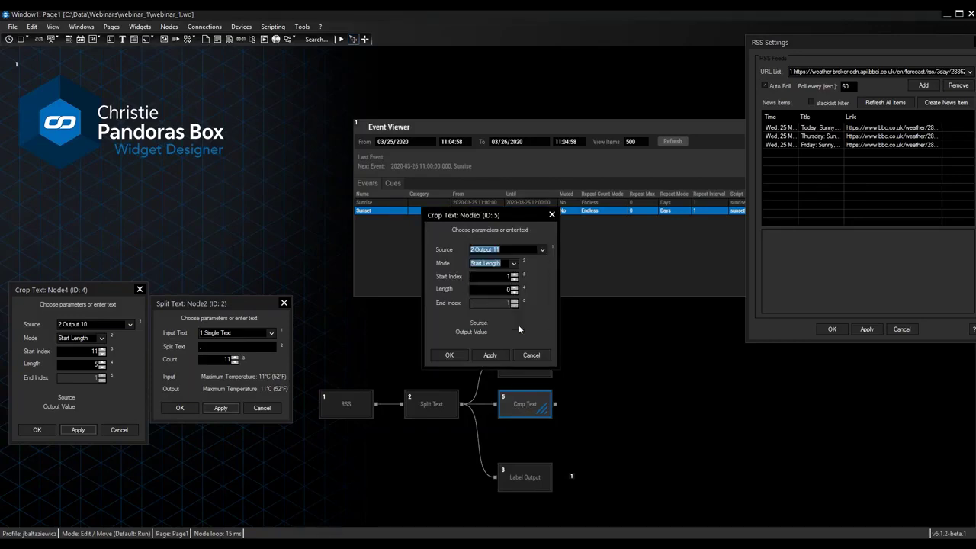
key("Tab")
left_click(514, 276)
type("0")
type("5")
left_click(461, 356)
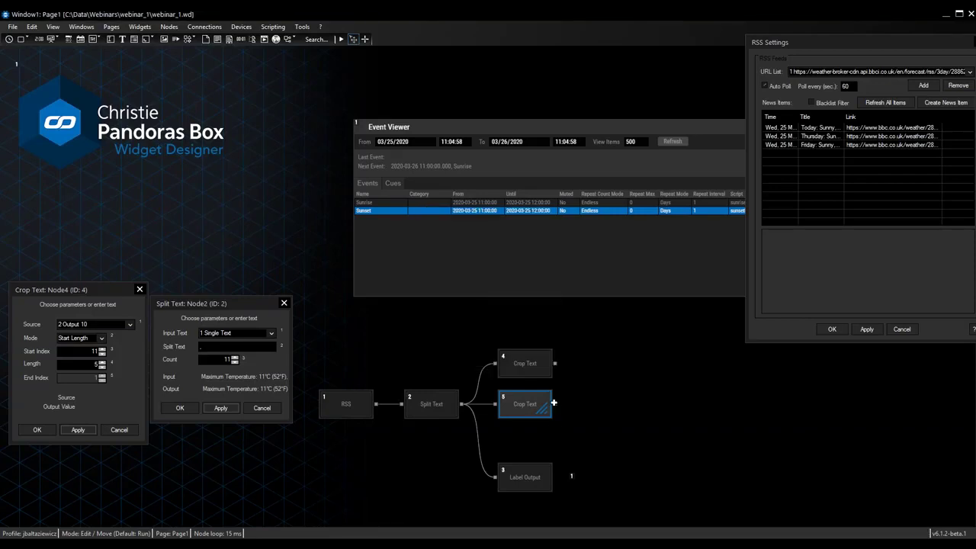
- Connect the second Crop Text node to Label Output and set the label's value to 5 Output
left_click_drag(555, 404, 521, 478)
double_click(521, 478)
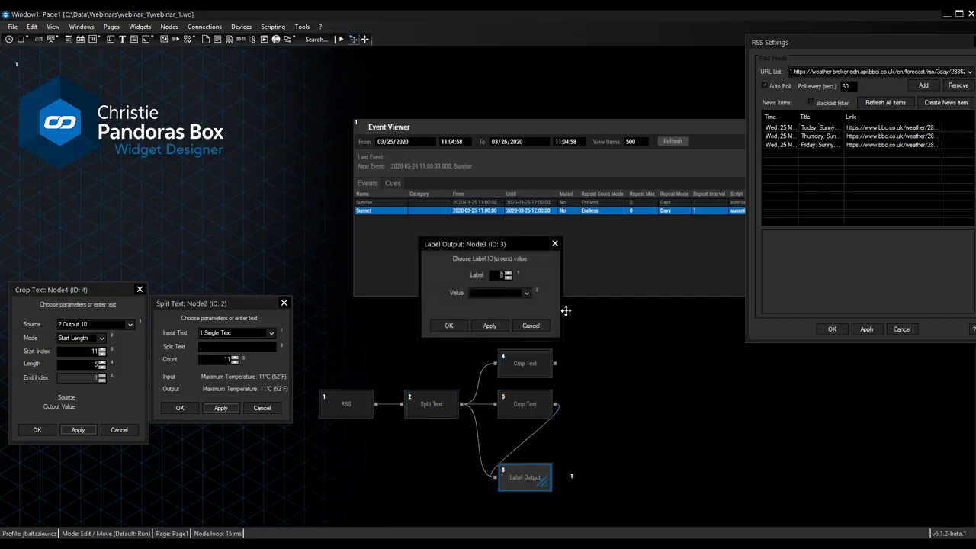
left_click(527, 292)
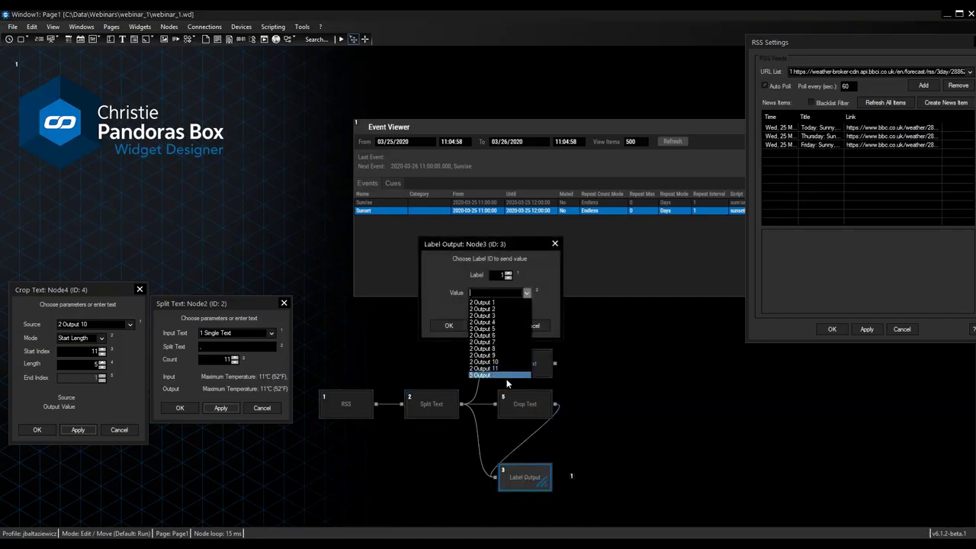
left_click(510, 369)
left_click(527, 292)
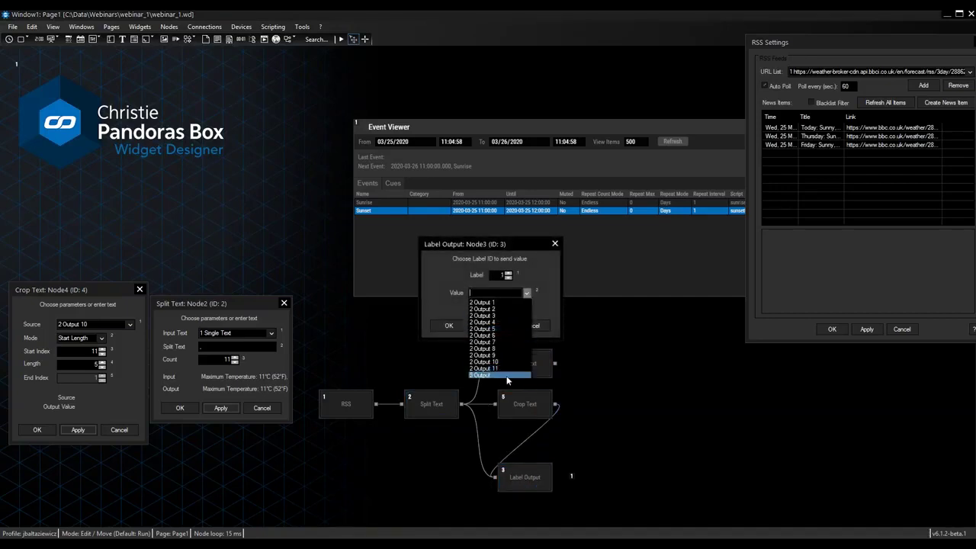
left_click(503, 375)
left_click(462, 326)
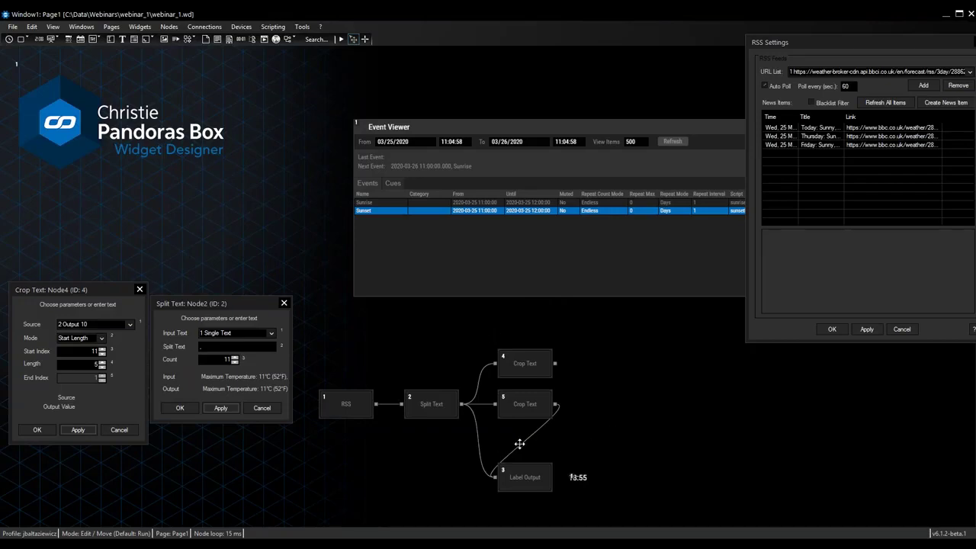
- Delete the connection between the second Crop Text node and Label Output, and close the Split Text and Crop Text dialogs
key("Delete")
key("Return")
left_click(283, 305)
left_click(140, 289)
- Rearrange the two Crop Text nodes and attach a Split Text filter node to the first one's output, aligned beside it
left_click_drag(526, 405, 526, 422)
left_click_drag(529, 364, 588, 365)
mouse_move(629, 377)
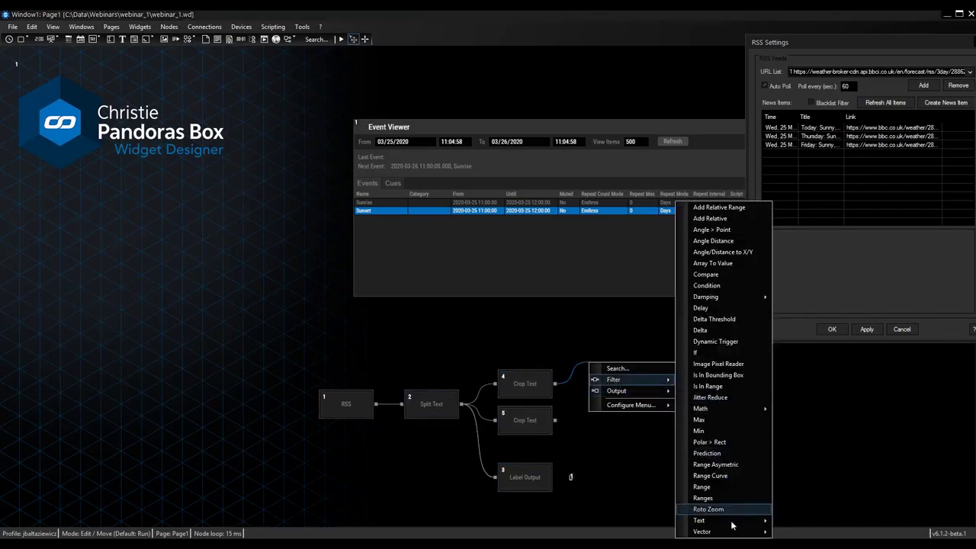
mouse_move(754, 521)
left_click(802, 520)
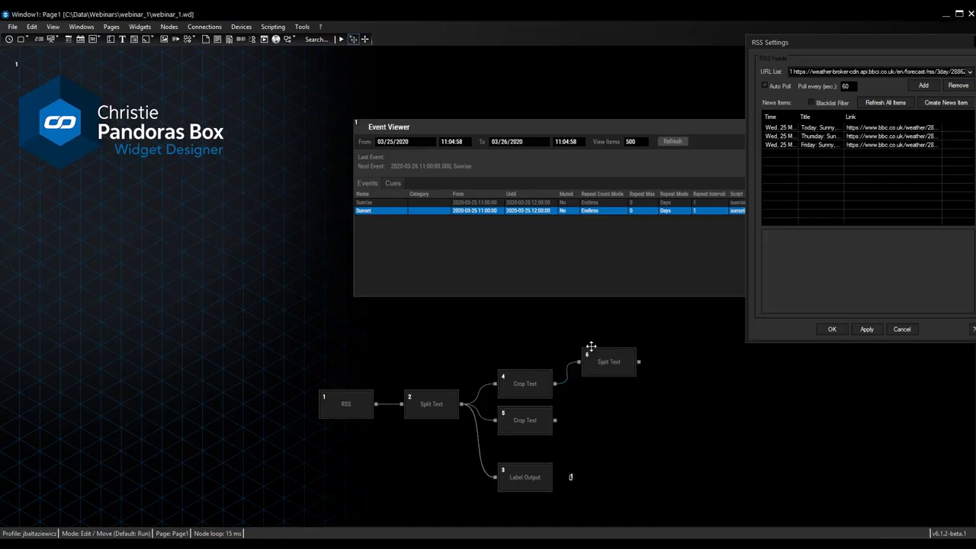
left_click_drag(610, 363, 604, 383)
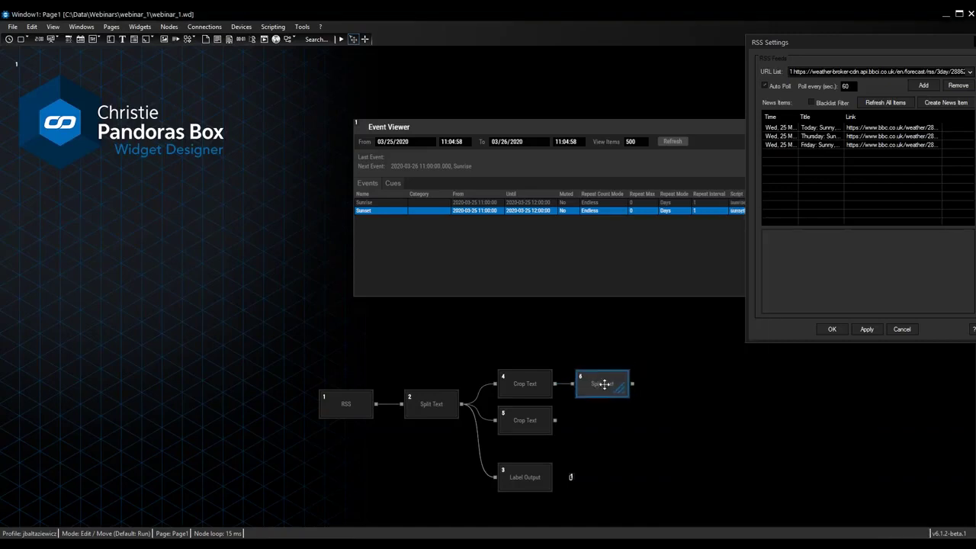
- Configure the new Split Text node with 4 Output as its input text and a count of 2, then confirm
double_click(602, 384)
left_click(540, 263)
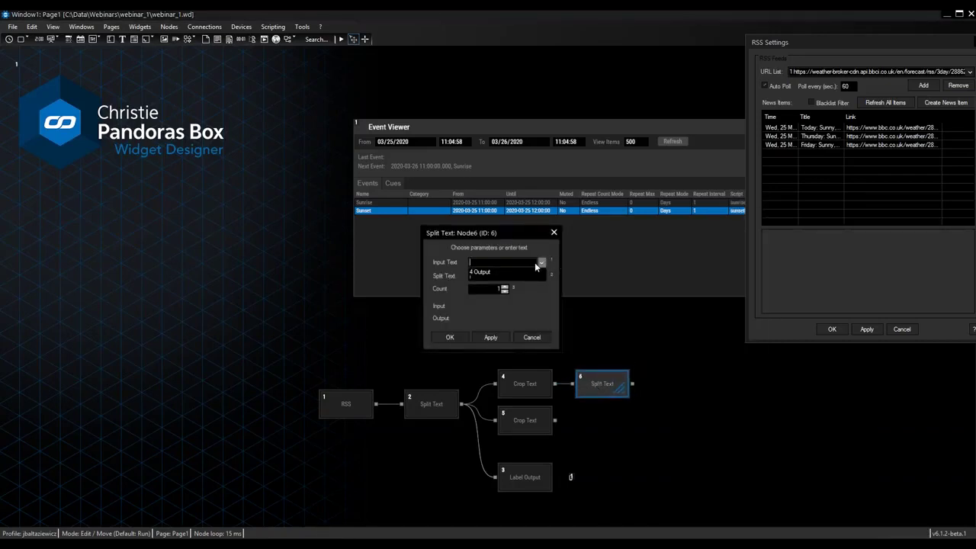
left_click(527, 272)
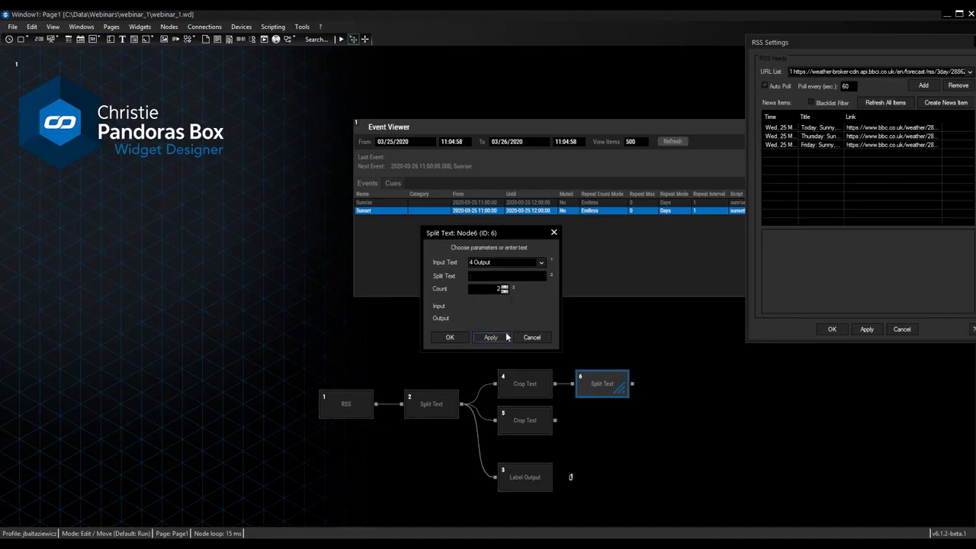
key("Return")
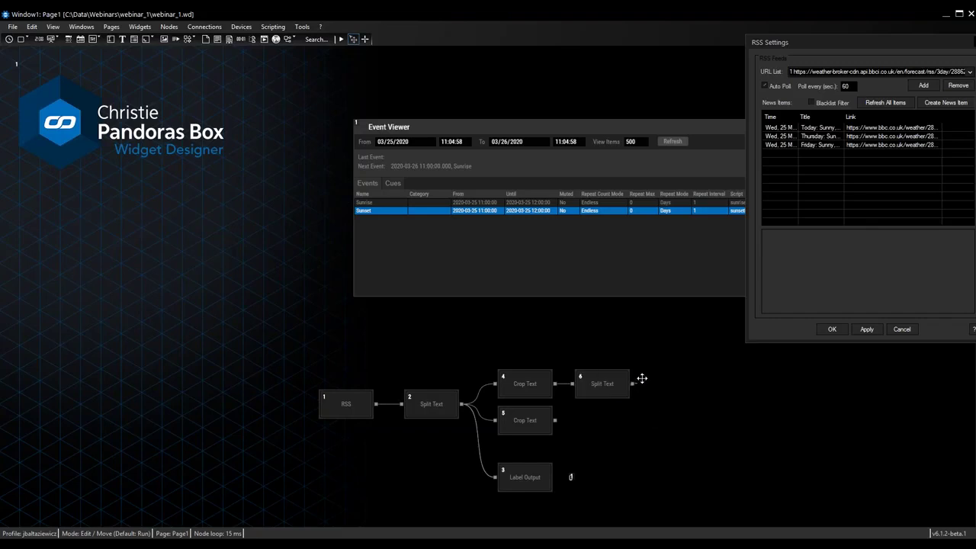
- Attach a Variable Output node to the output of the new Split Text node, above and beyond it
left_click_drag(632, 384, 659, 347)
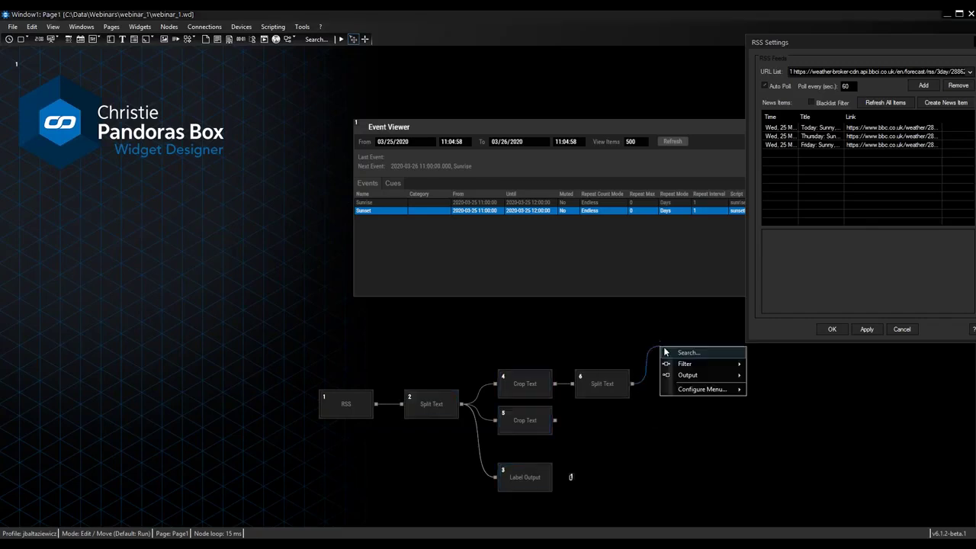
mouse_move(698, 376)
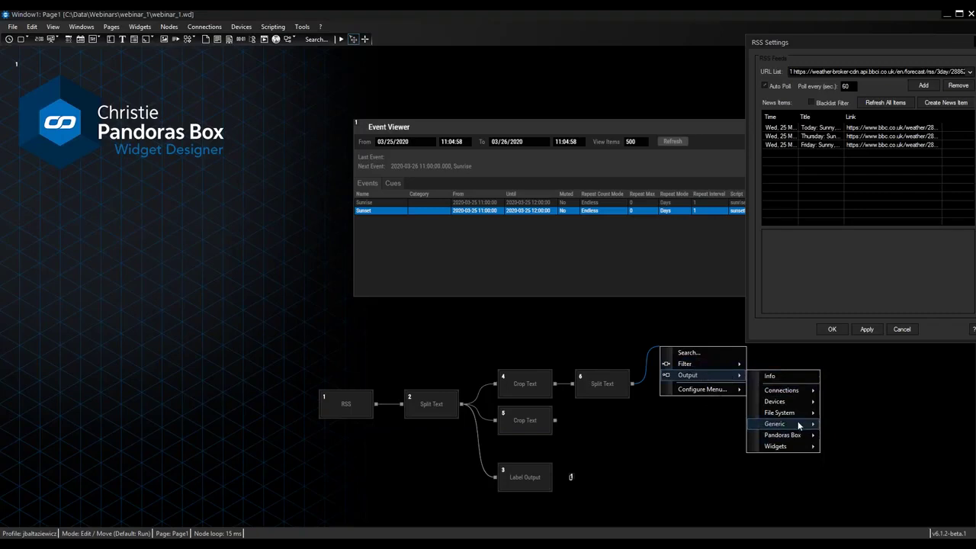
mouse_move(796, 423)
left_click(858, 447)
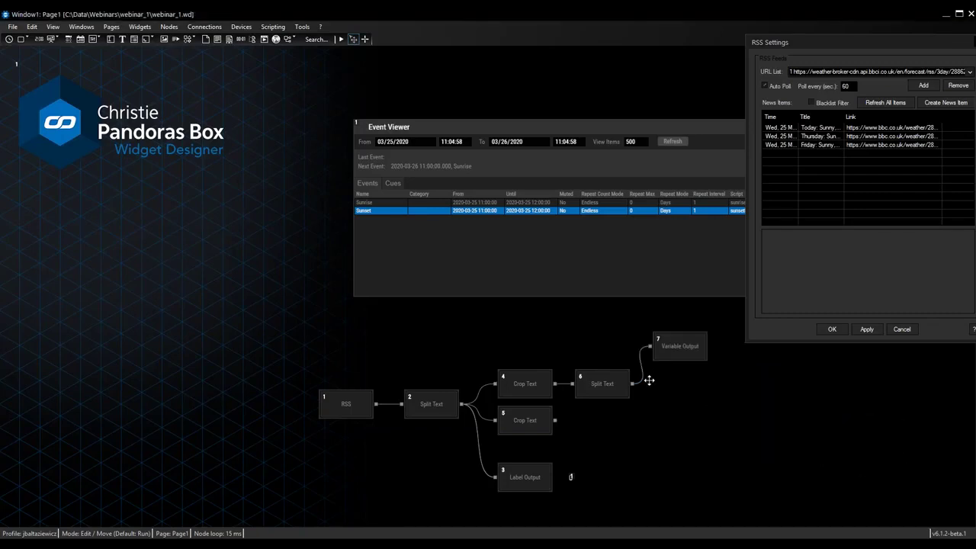
- Configure the Variable Output node to send 6 Output 1 to the variable sunrise_HH and confirm
double_click(685, 349)
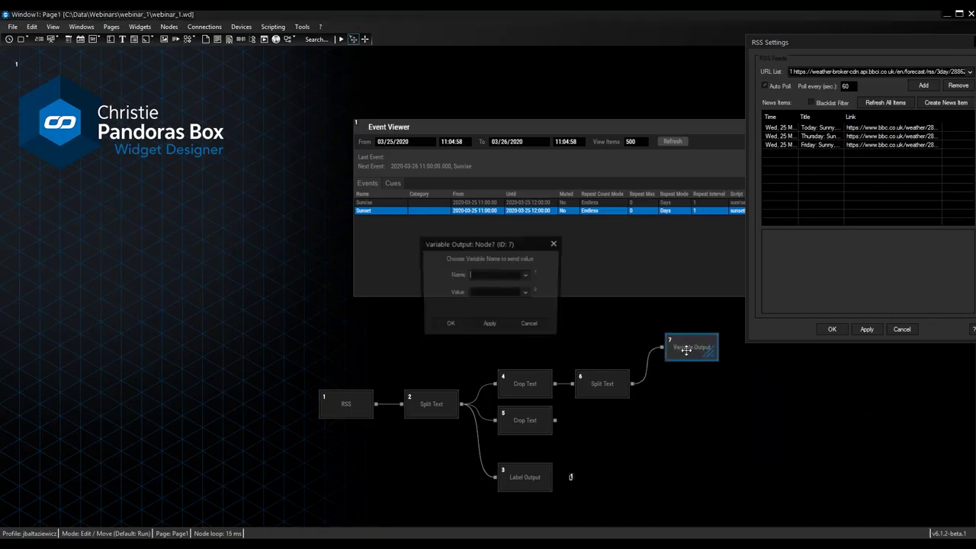
left_click(526, 275)
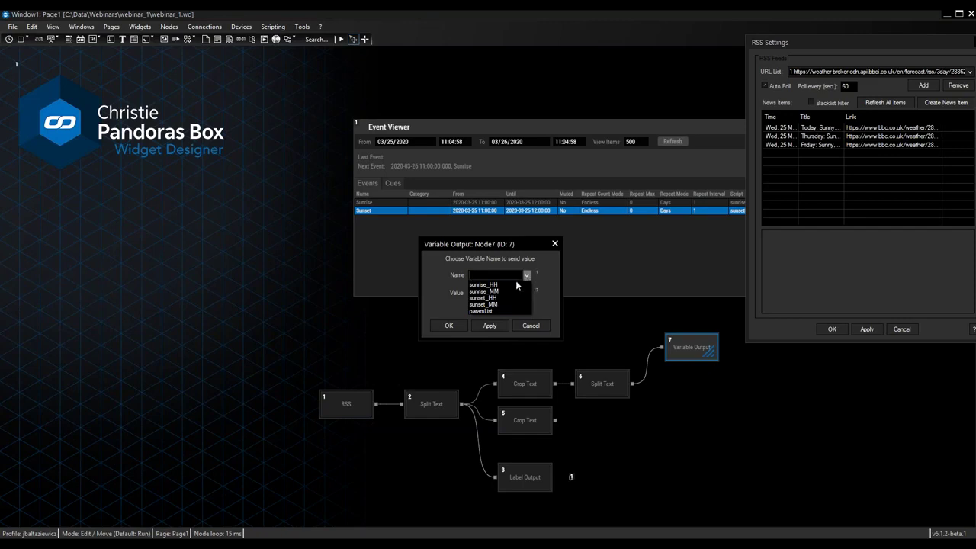
left_click(514, 285)
left_click(526, 293)
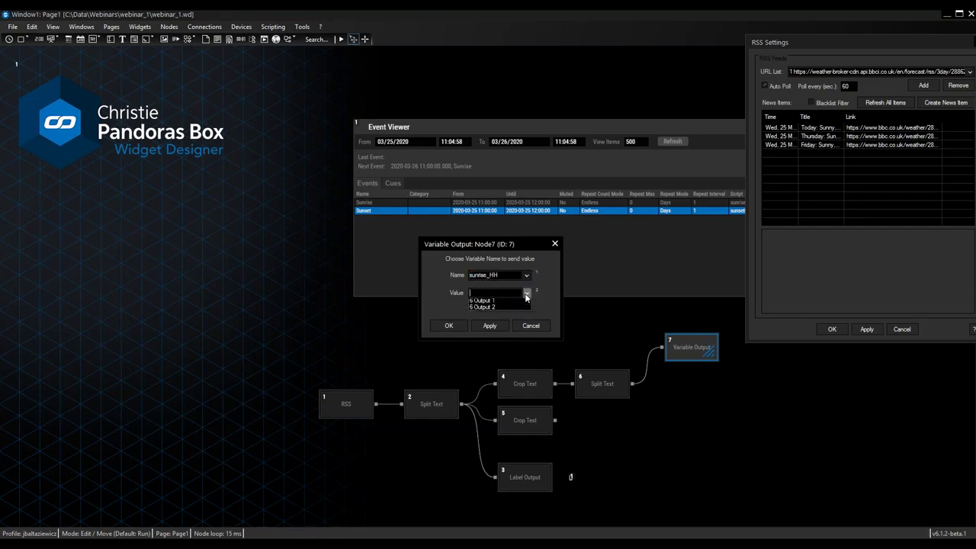
left_click(517, 305)
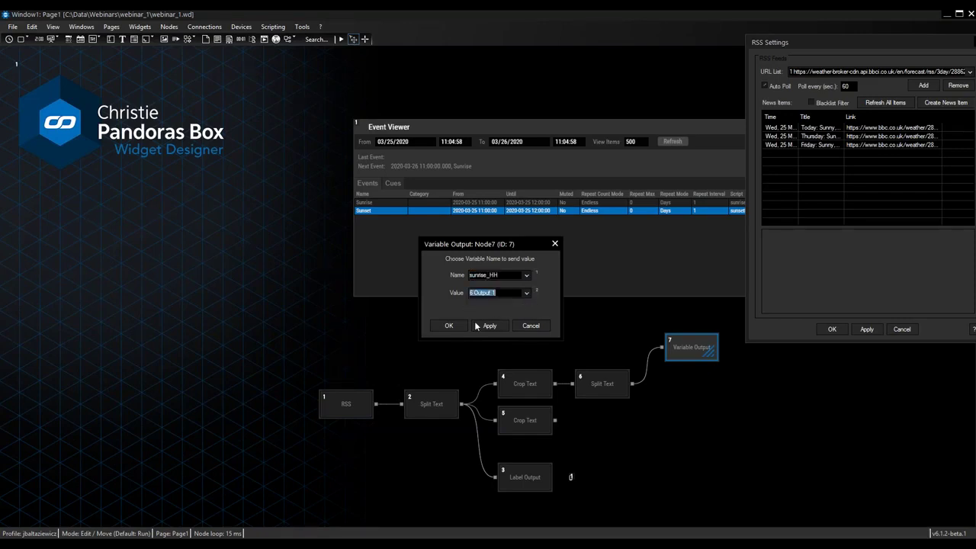
left_click(448, 326)
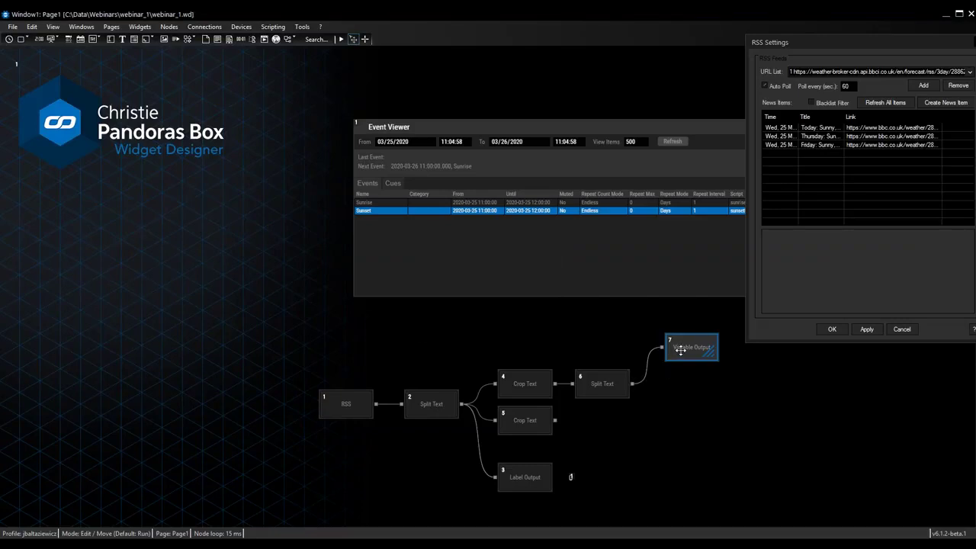
- Duplicate the Variable Output node below the original and set the copy to send 6 Output 2 to sunrise_MM
key("ctrl+c")
key("ctrl+v")
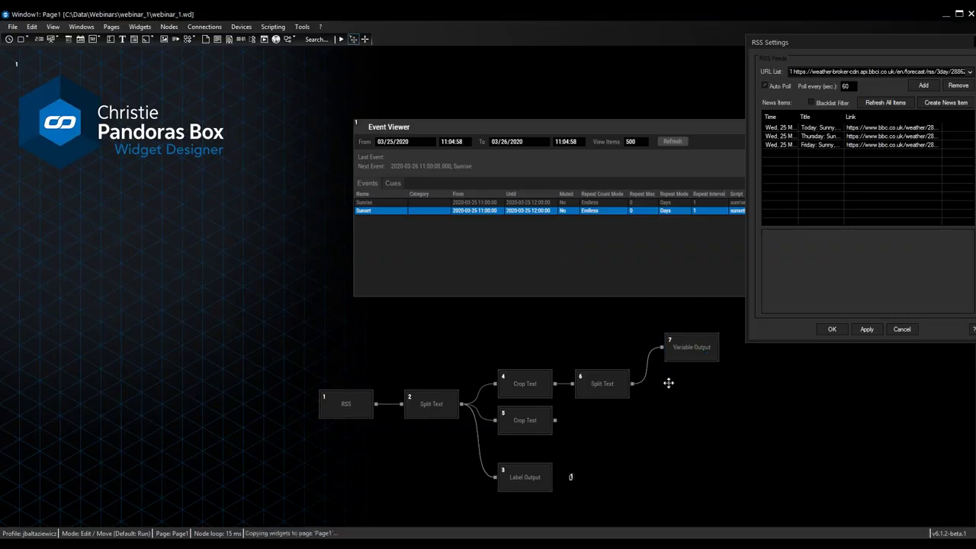
double_click(678, 395)
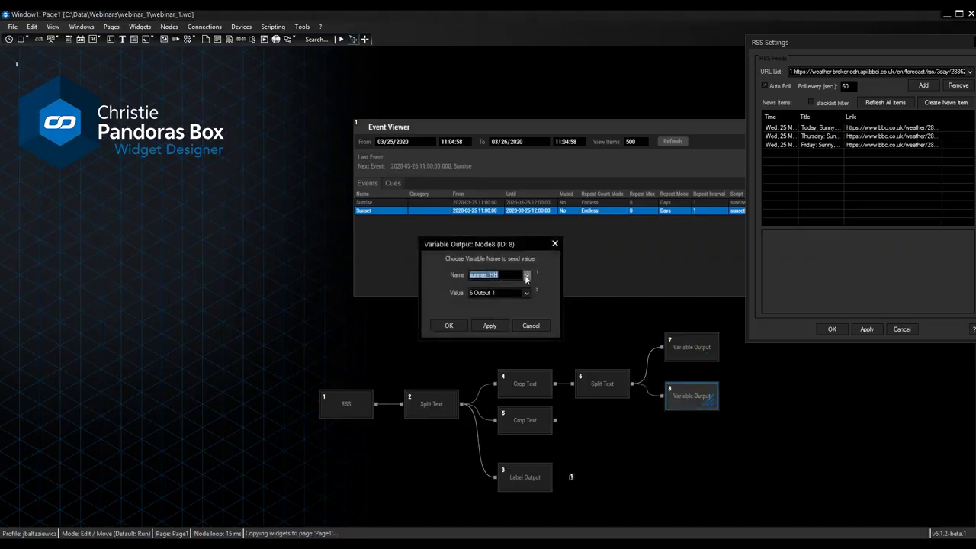
left_click(526, 274)
left_click(515, 292)
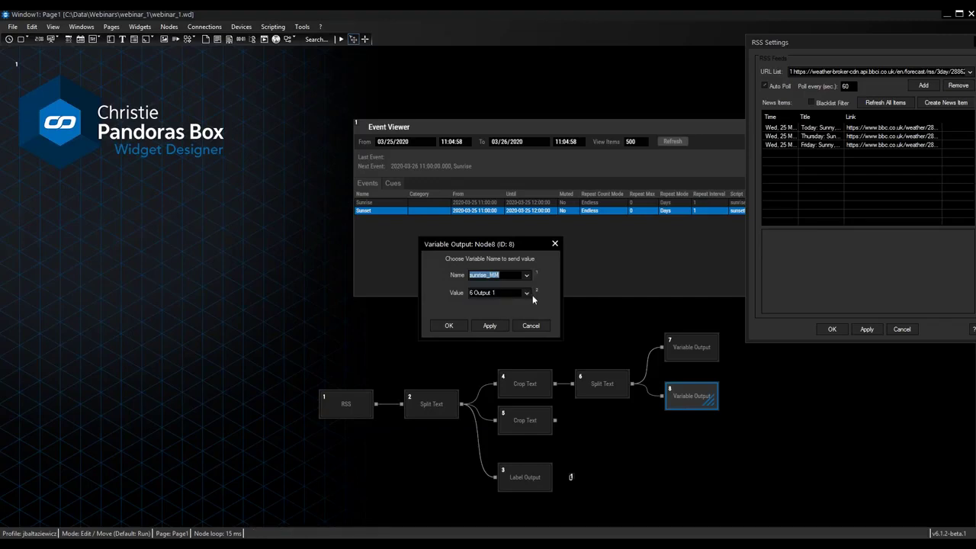
left_click(526, 293)
left_click(514, 307)
left_click(495, 325)
left_click(448, 325)
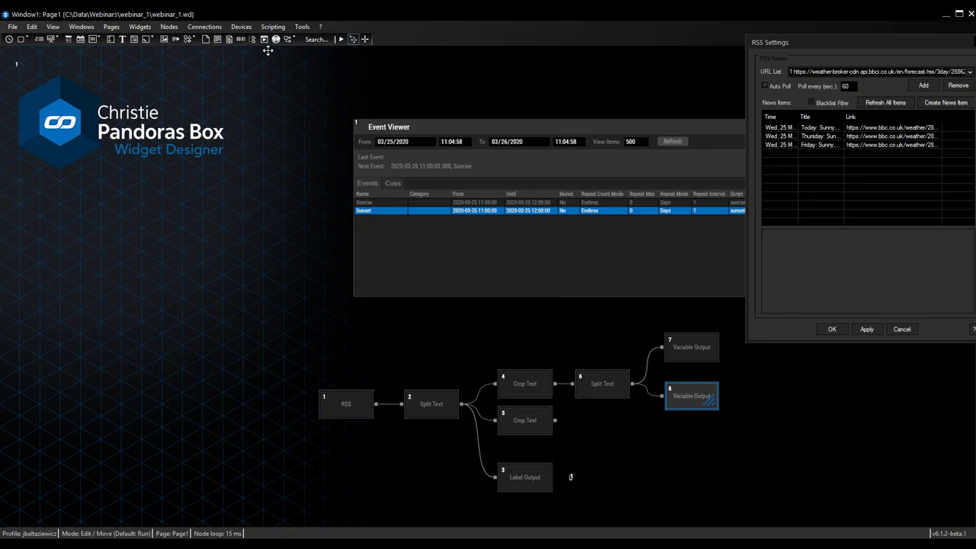
- Check the values of sunrise_HH and sunrise_MM in the Variable List, and close it
left_click(272, 27)
left_click(281, 51)
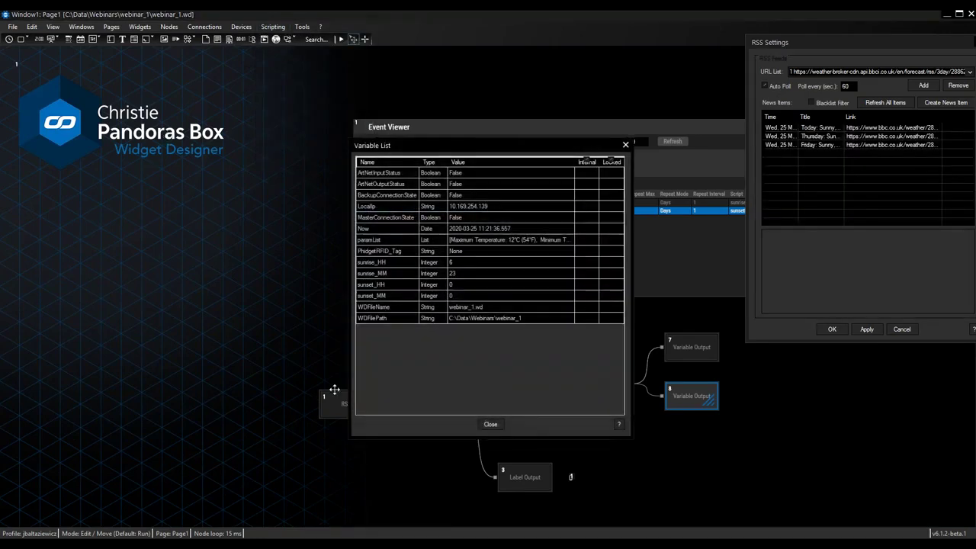
left_click(403, 262)
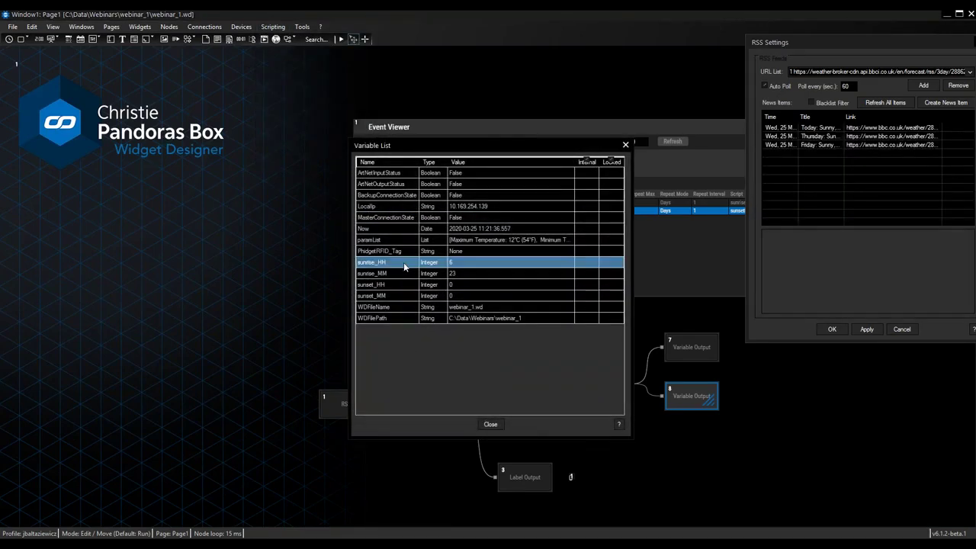
left_click(471, 275)
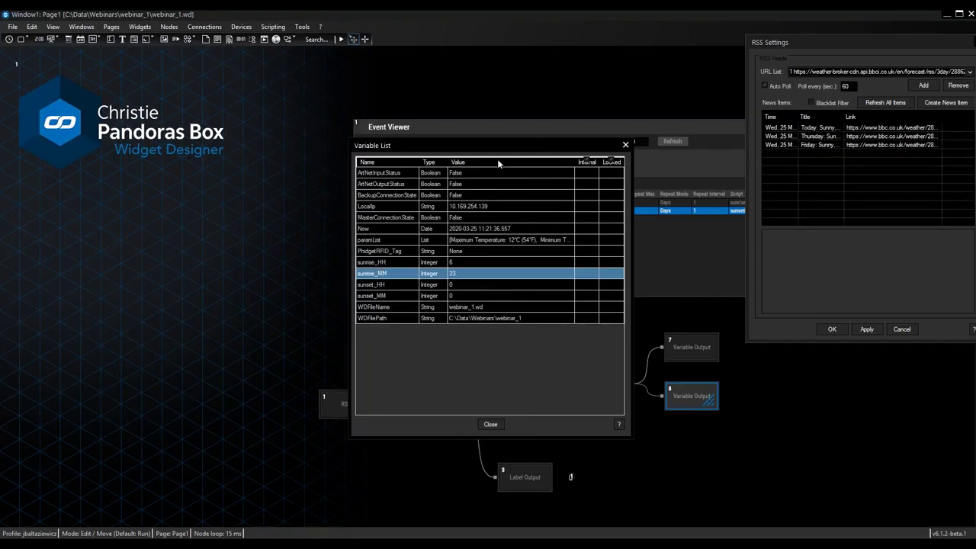
left_click(625, 146)
- Move the two Variable Output nodes closer together so they sit evenly beside the Split Text node
left_click_drag(677, 347, 677, 364)
left_click(679, 400)
left_click_drag(679, 401, 680, 404)
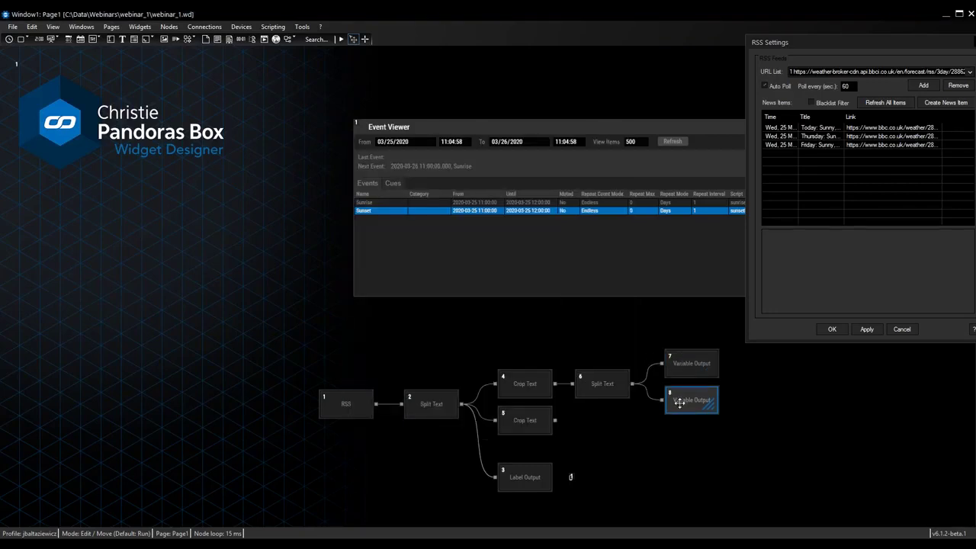
left_click(752, 436)
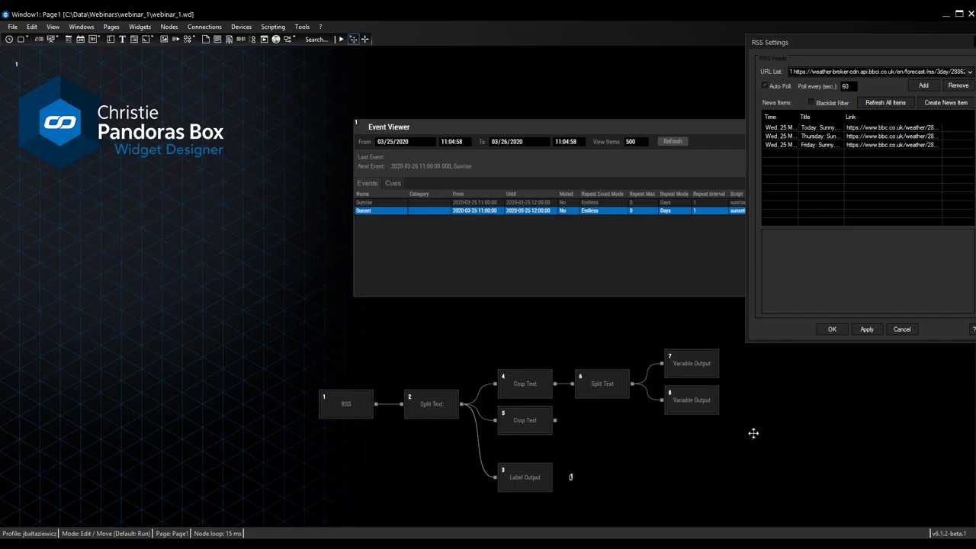
- Duplicate the sunrise Split Text node together with its two Variable Output nodes and dismiss the list of pasted items
left_click_drag(740, 428, 570, 335)
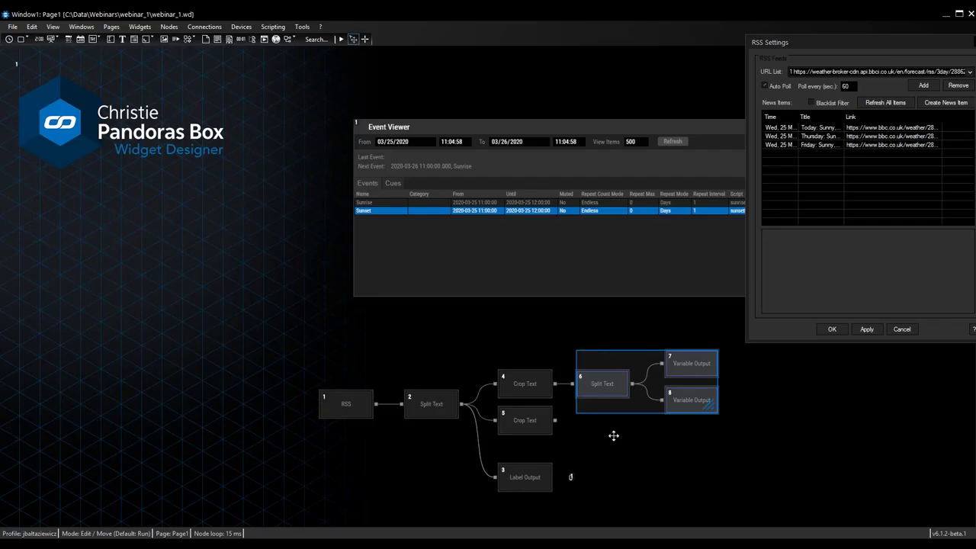
key("ctrl+c")
key("ctrl+v")
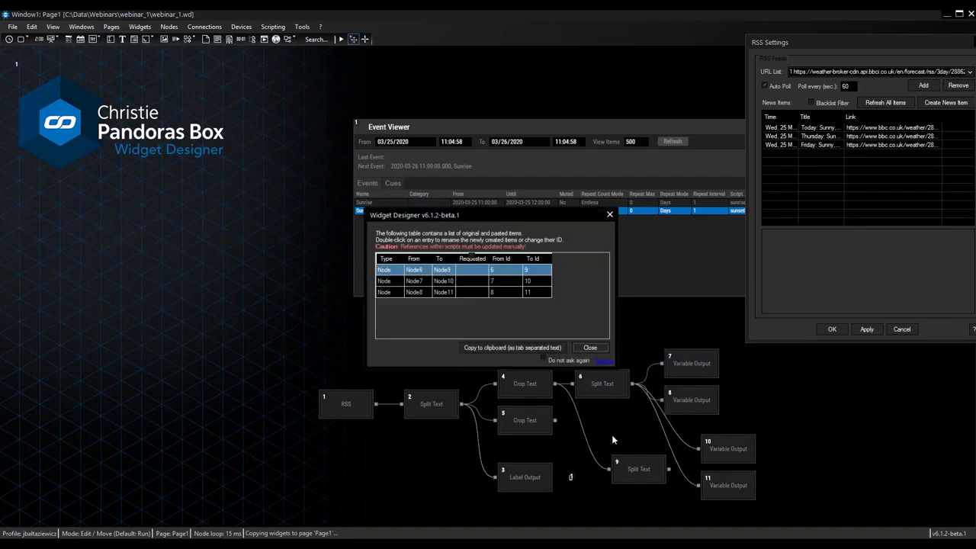
left_click(590, 347)
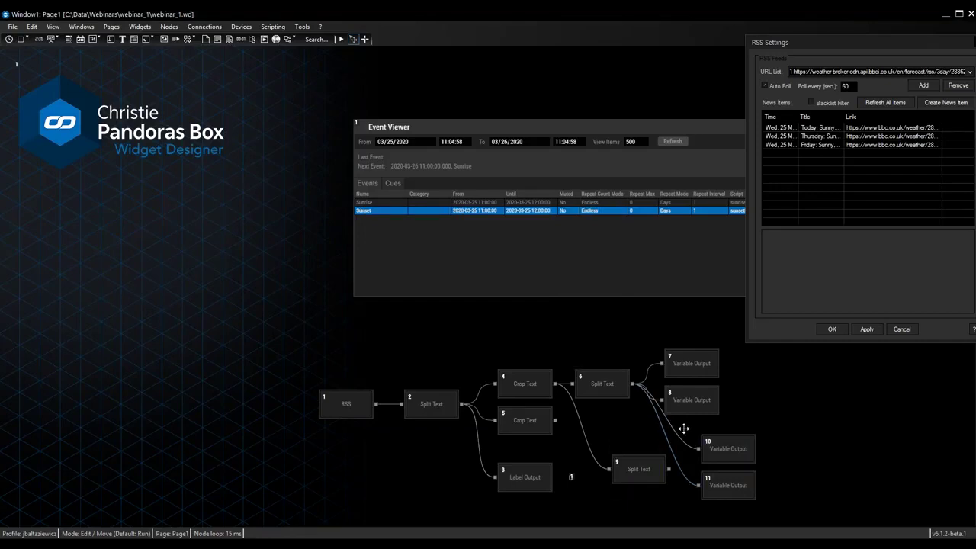
- Delete the connections linking the three copied nodes to the original sunrise Split Text and first Crop Text nodes
key("Delete")
key("Return")
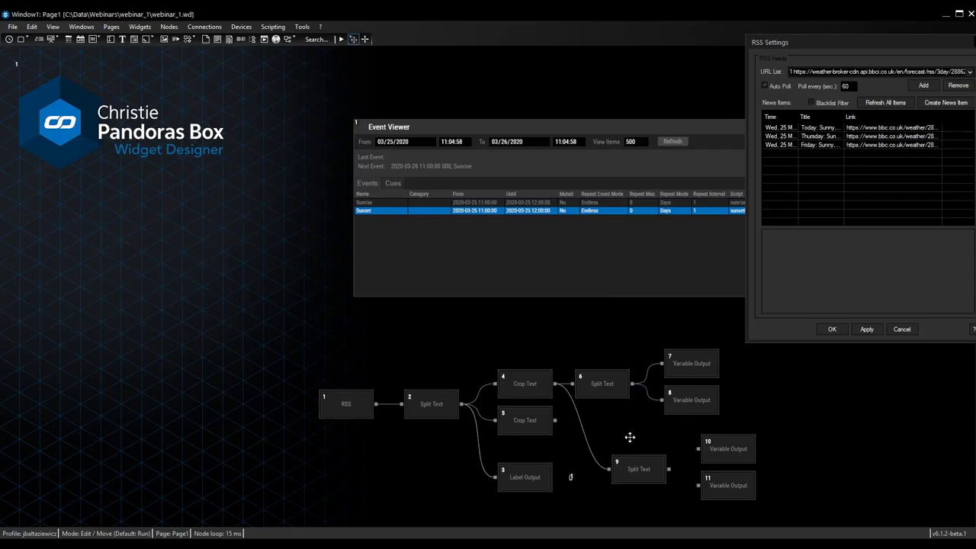
left_click(582, 424)
key("Delete")
key("Return")
- Connect the second Crop Text node through the copied Split Text node to both copied Variable Output nodes, aligning them below the sunrise chain
left_click_drag(640, 474, 602, 439)
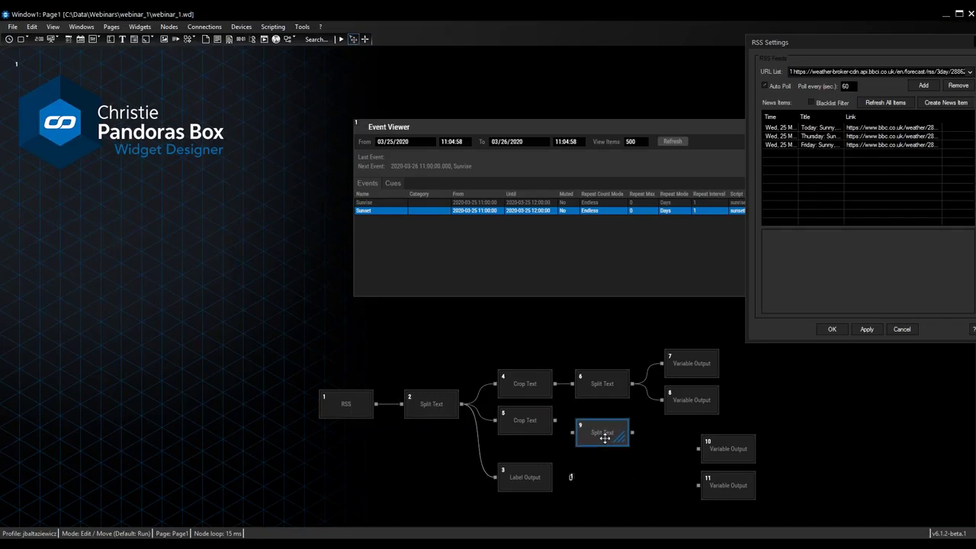
left_click(526, 429)
left_click_drag(526, 428, 699, 449)
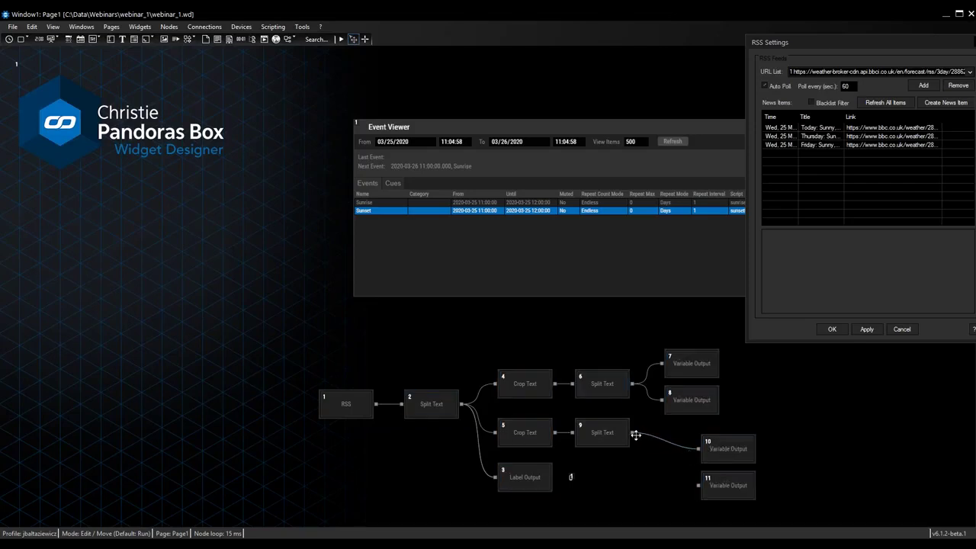
left_click_drag(632, 432, 699, 485)
left_click_drag(772, 512, 684, 431)
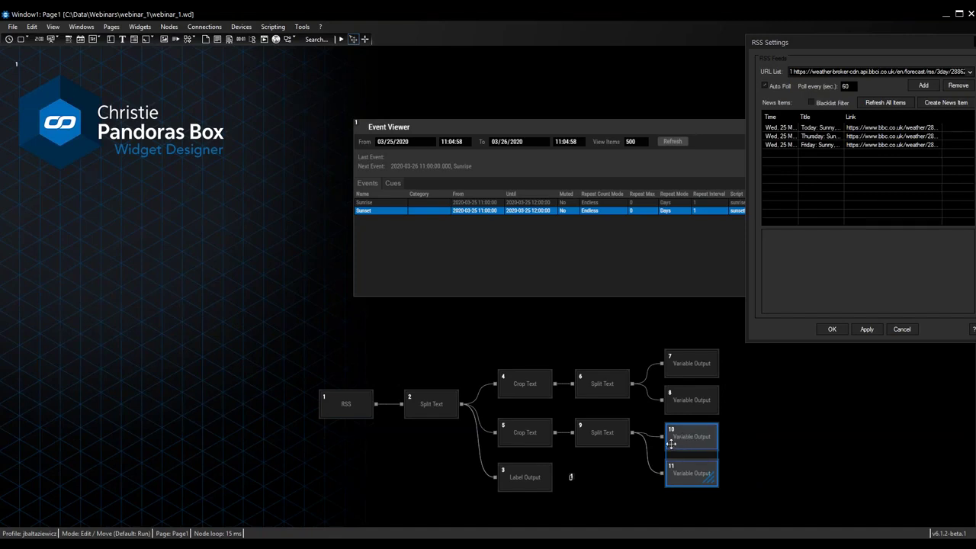
- Set the copied Split Text node's input text to the second Crop Text node's output and confirm
left_click(609, 431)
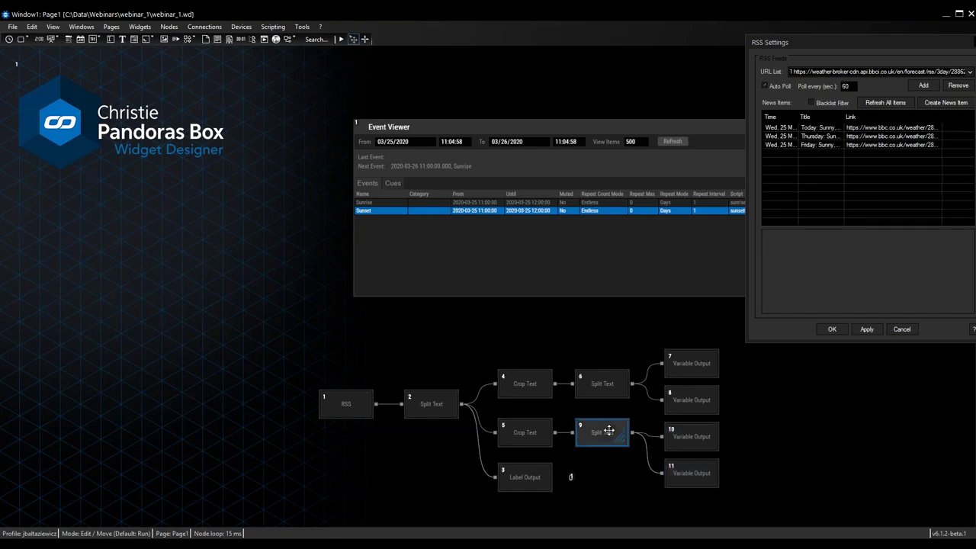
double_click(608, 431)
left_click(541, 262)
left_click(488, 273)
left_click(483, 340)
left_click(450, 337)
- Configure Variable Output node 10 to send 9 Output 1 to the variable sunset_HH and confirm
double_click(689, 436)
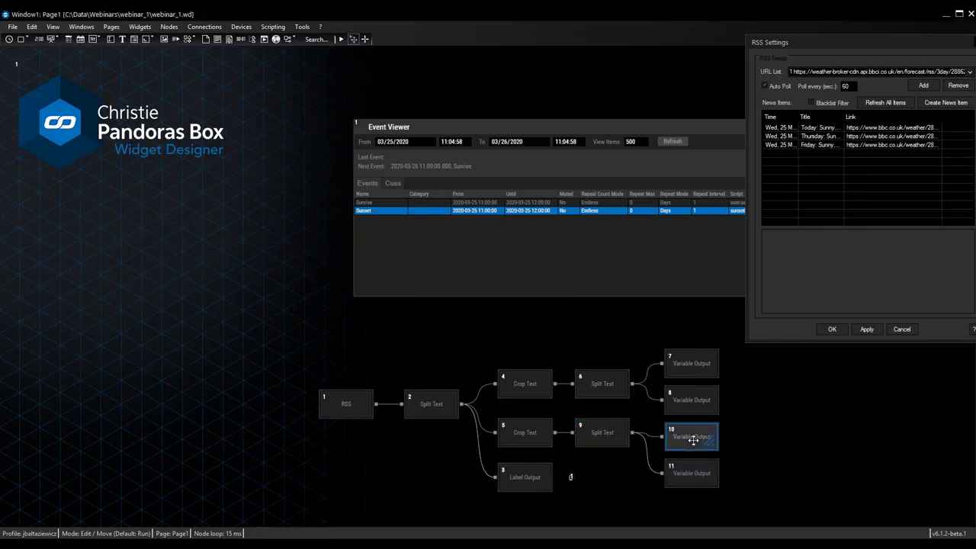
left_click(526, 274)
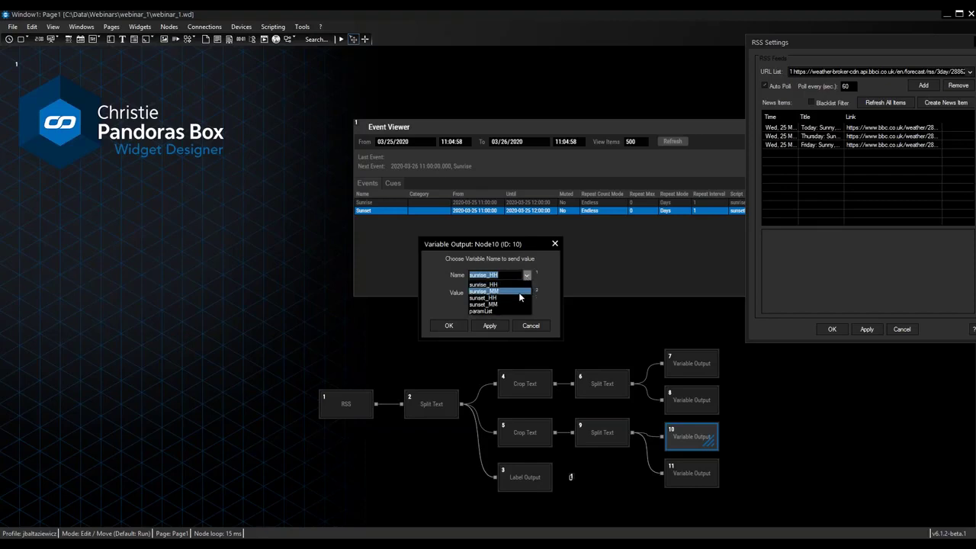
left_click(517, 296)
left_click(526, 292)
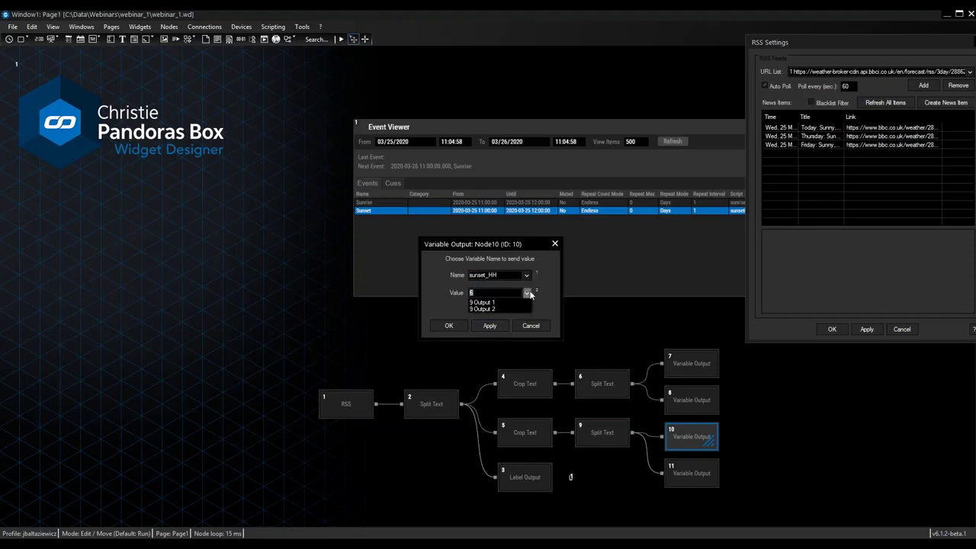
left_click(519, 302)
left_click(448, 325)
- Configure Variable Output node 11 to send 9 Output 2 to the variable sunset_MM and confirm
double_click(690, 473)
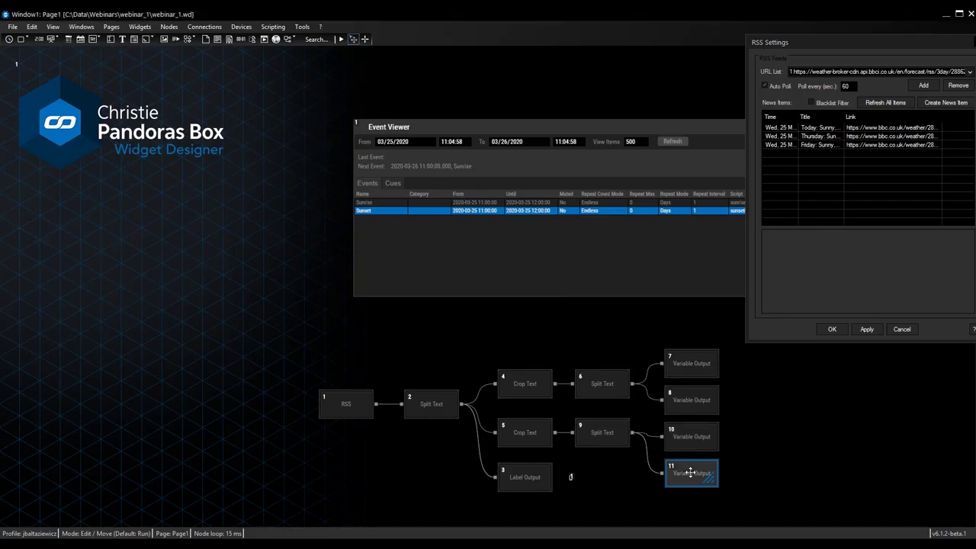
left_click(526, 275)
left_click(507, 305)
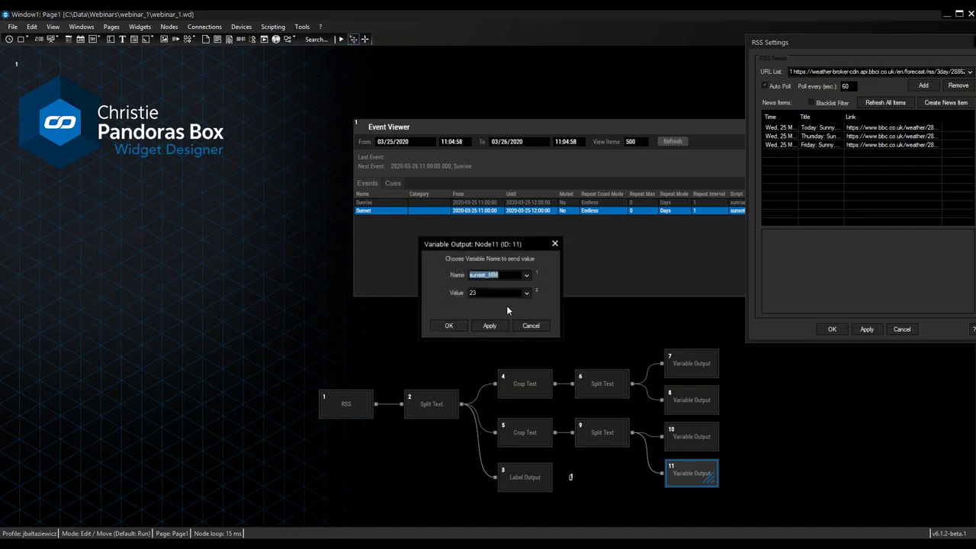
left_click(526, 293)
left_click(519, 310)
left_click(489, 327)
left_click(448, 325)
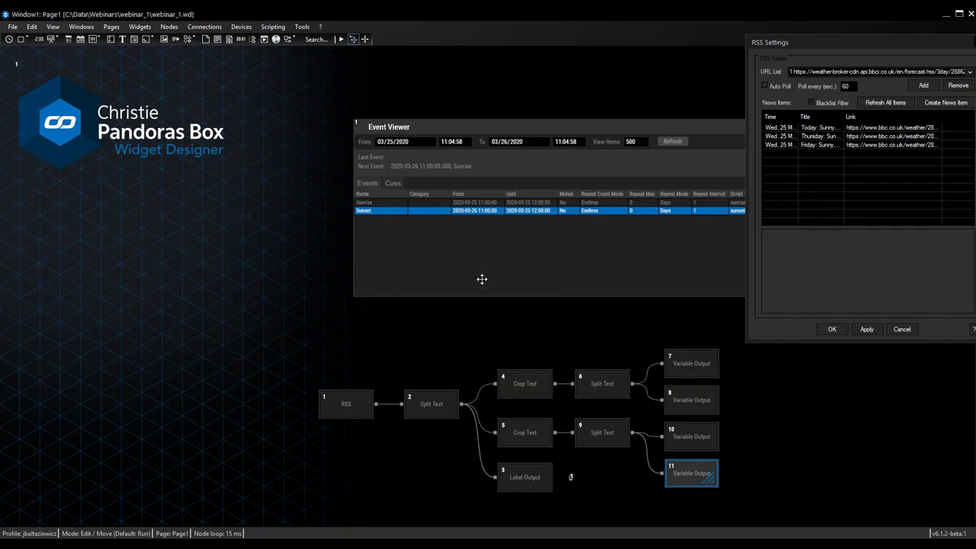
- Check the sunrise and sunset hour and minute values in the Variable List, and close it
left_click(273, 27)
left_click(292, 50)
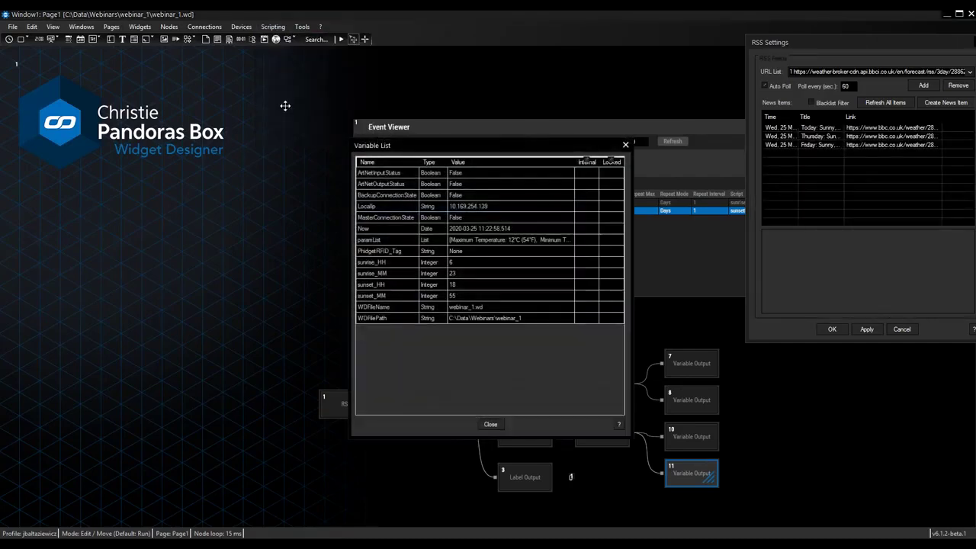
left_click(625, 146)
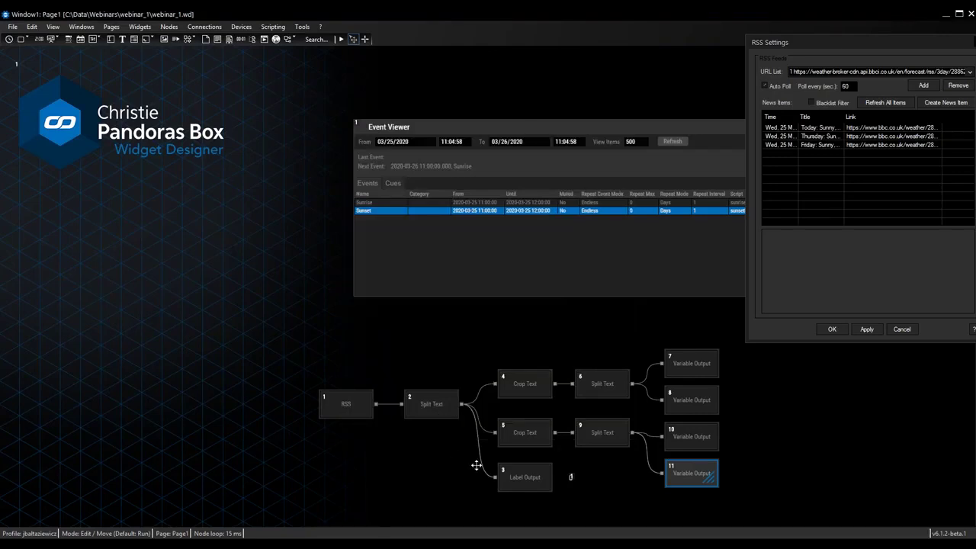
- Open the settings of Split Text node 2, and add a CustomScript widget to the page with its properties opened beside the nodes
double_click(425, 403)
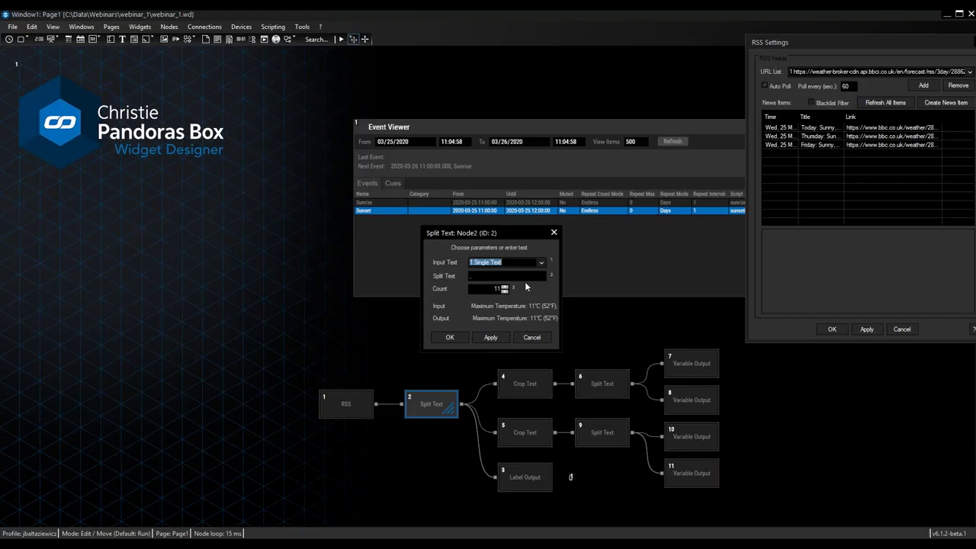
left_click(529, 275)
left_click(24, 40)
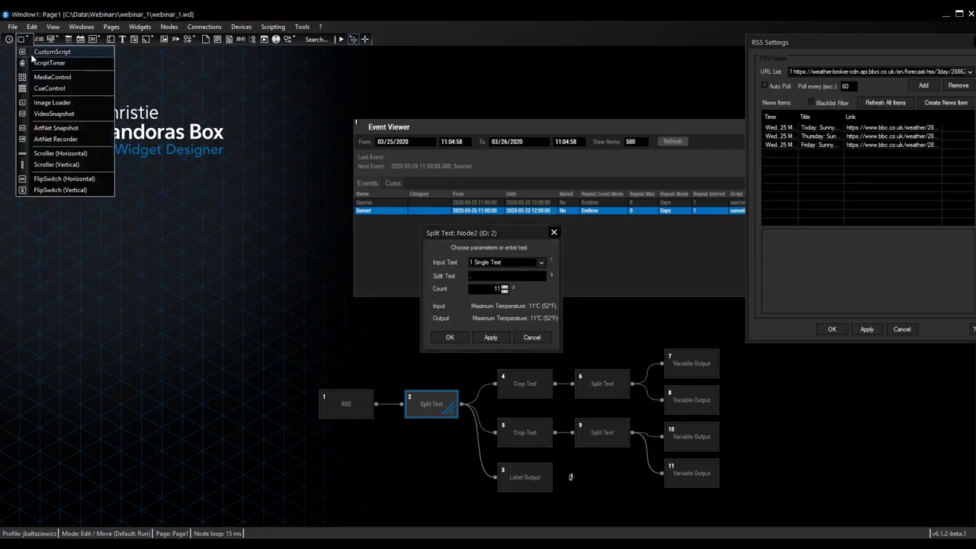
left_click(47, 51)
left_click(242, 394)
double_click(235, 394)
left_click_drag(505, 169, 208, 196)
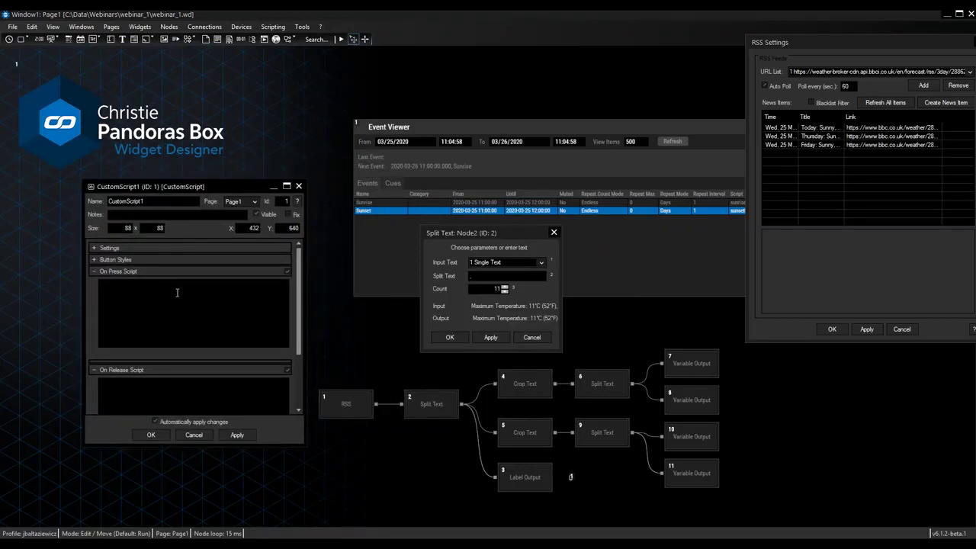
- Review the input text sources available for Split Text node 2, leaving 1 Single Text selected
left_click(481, 274)
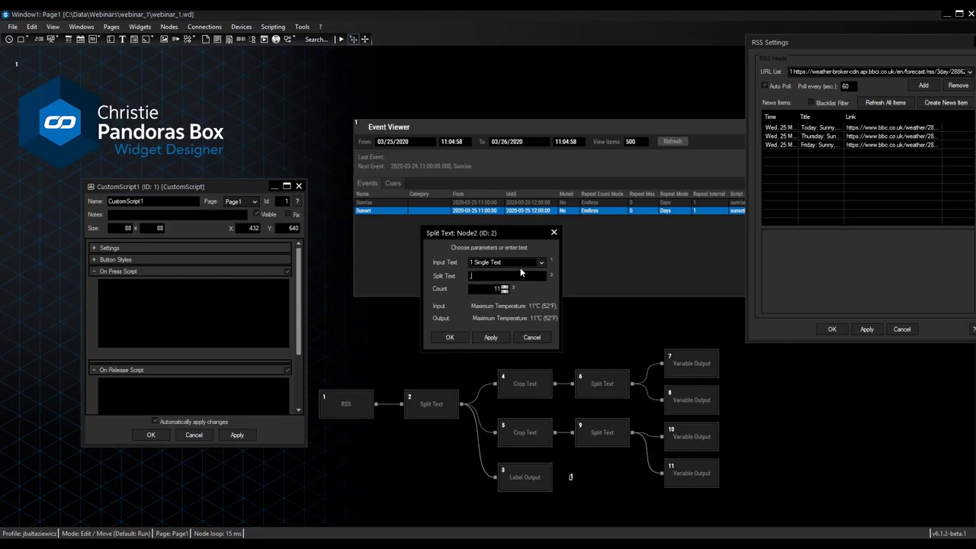
left_click(541, 263)
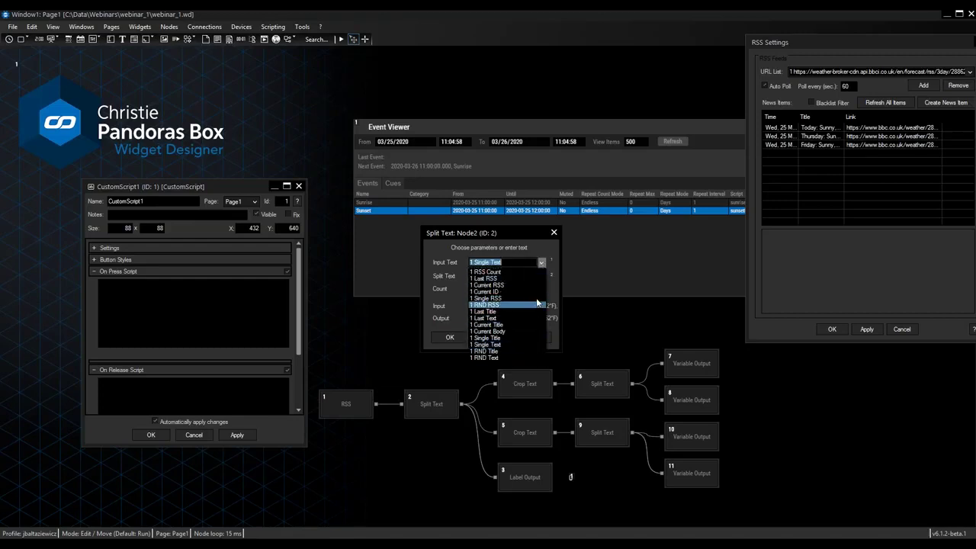
left_click(541, 262)
- Start CustomScript1's On Press script by calling the SetParam method on Node2
left_click(161, 286)
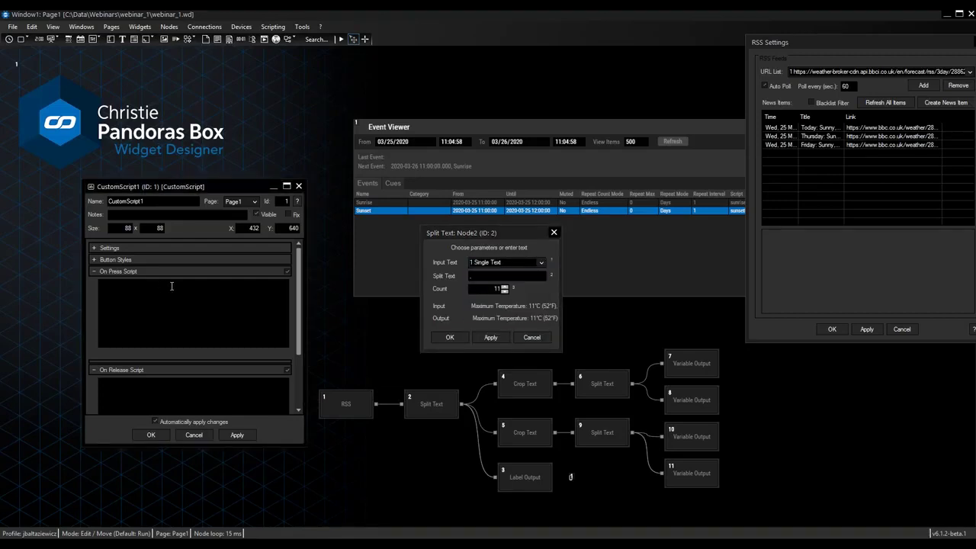
type("node")
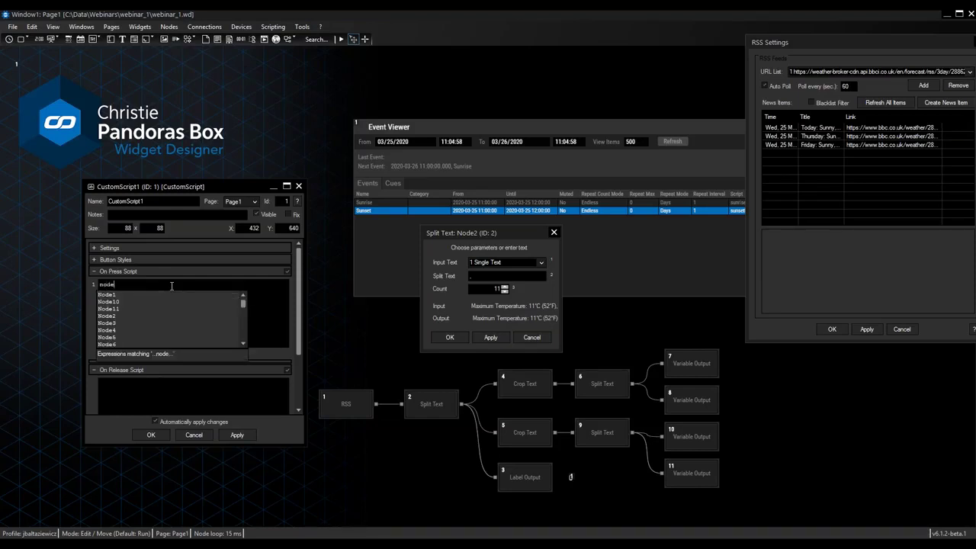
type("2.")
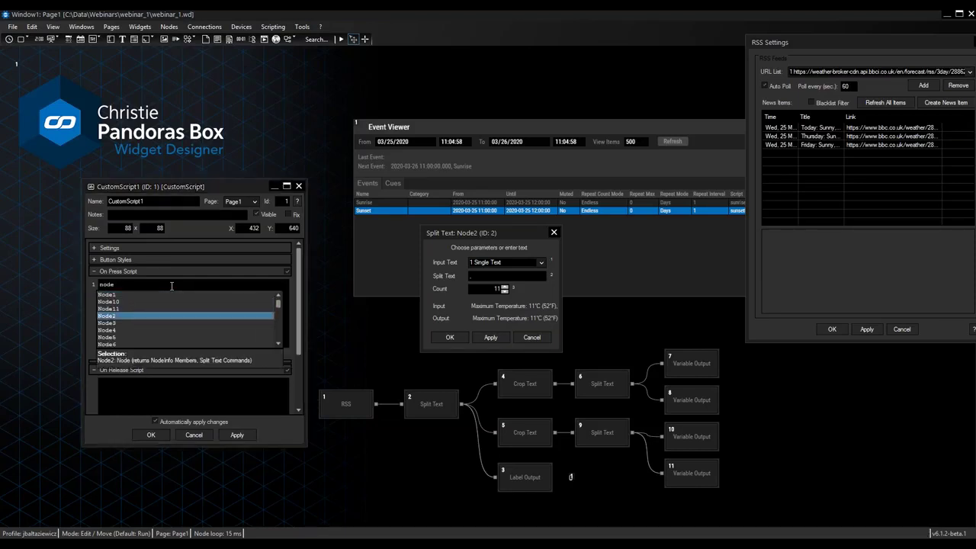
type("setp")
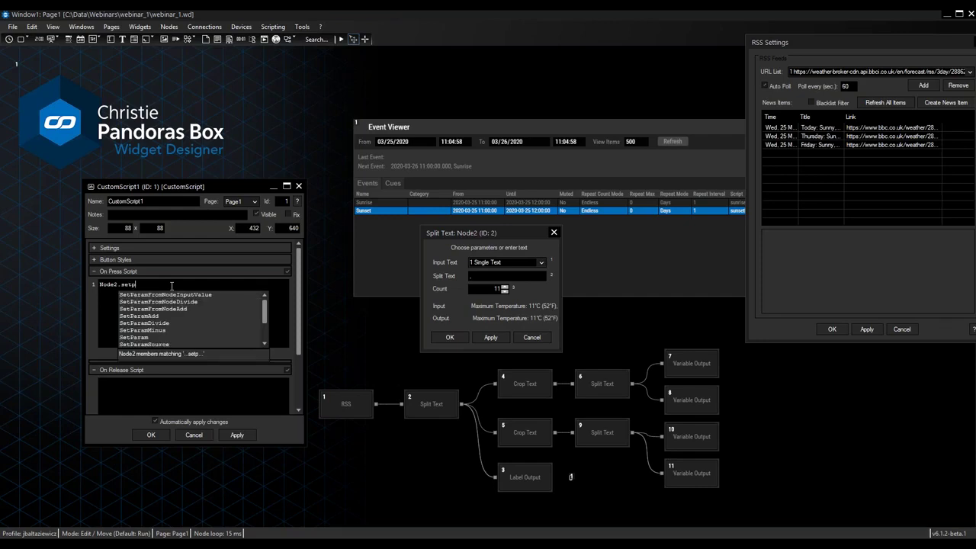
key("Down")
key("Down")
key("Down")
key("Down")
key("Down")
key("Down")
key("Down")
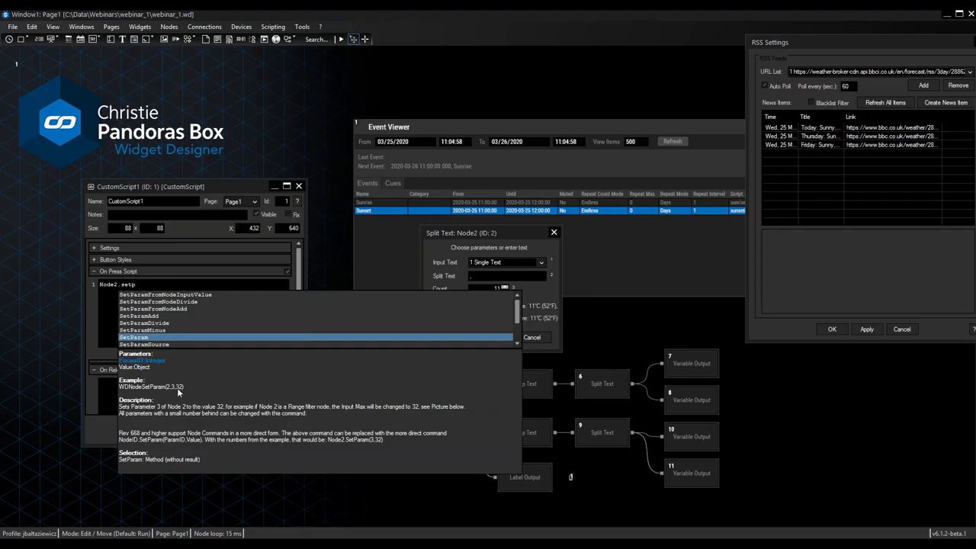
double_click(159, 338)
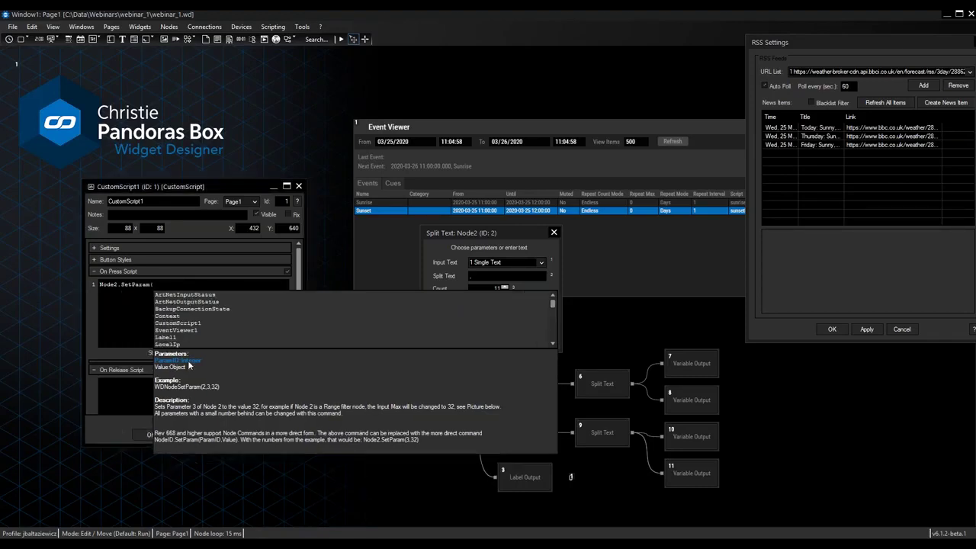
- Complete the On Press script as Node2.SetParam(2,"x") to target the split text parameter, and apply it
left_click(533, 277)
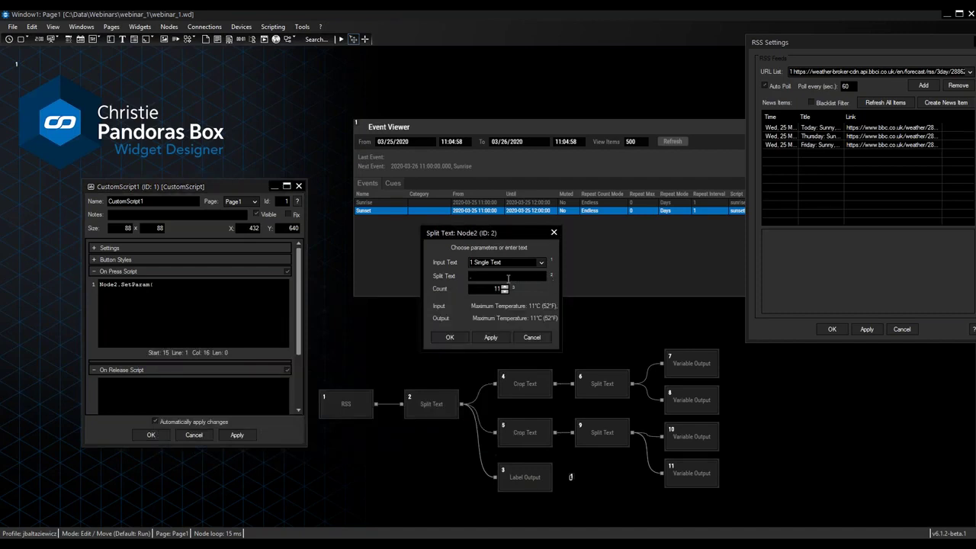
left_click(173, 284)
type("2,")
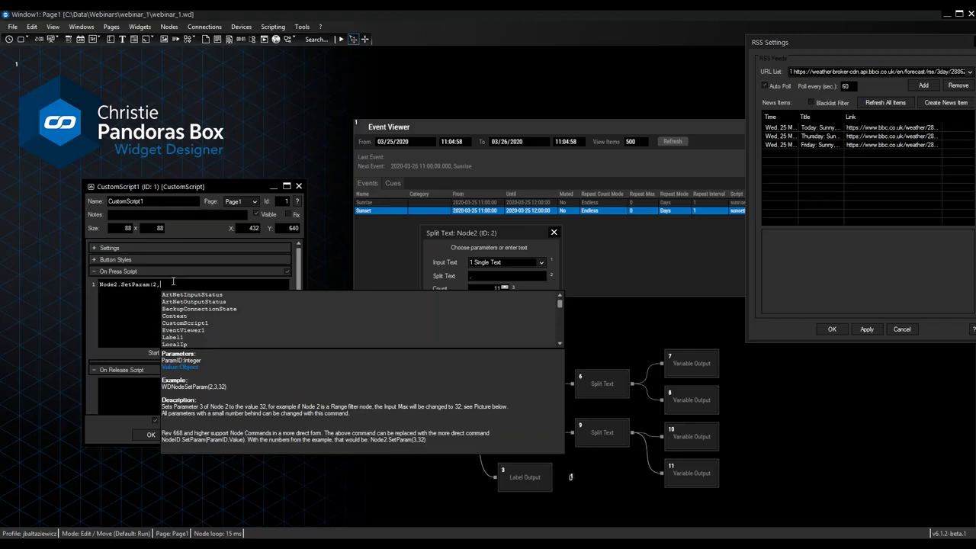
type("\"")
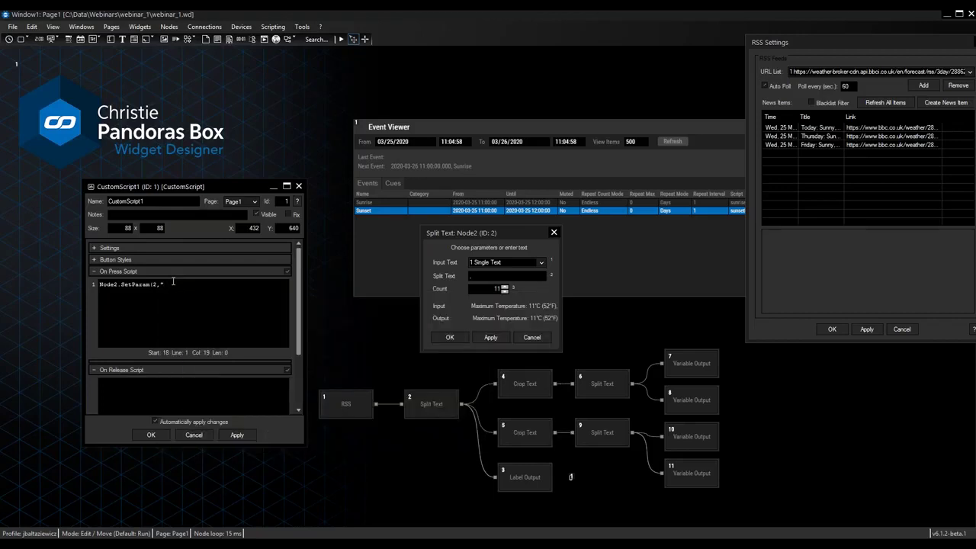
type("s\"")
left_click(237, 435)
- Run the CustomScript1 button in run mode, and reopen Split Text node 2's settings to check its split text
left_click_drag(240, 192, 149, 235)
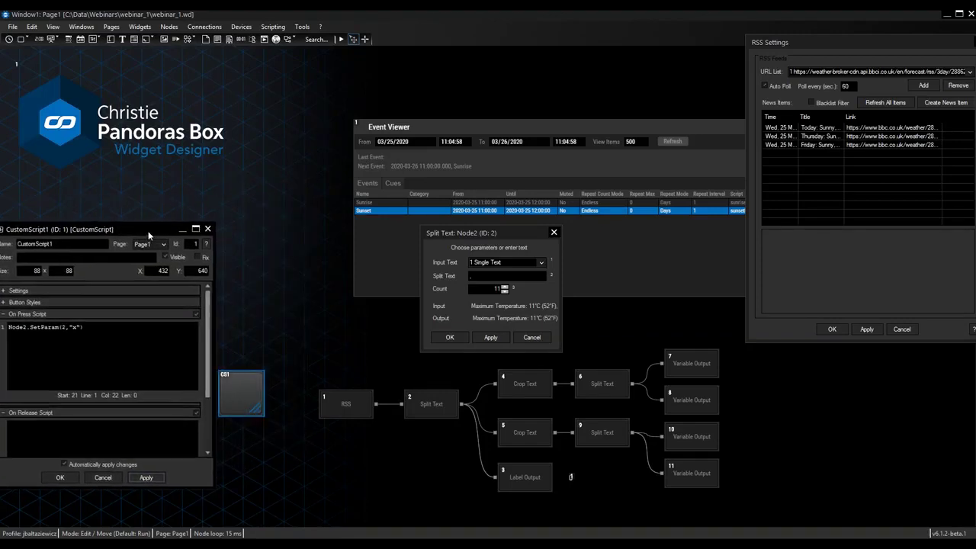
left_click(343, 40)
left_click_drag(472, 234, 433, 241)
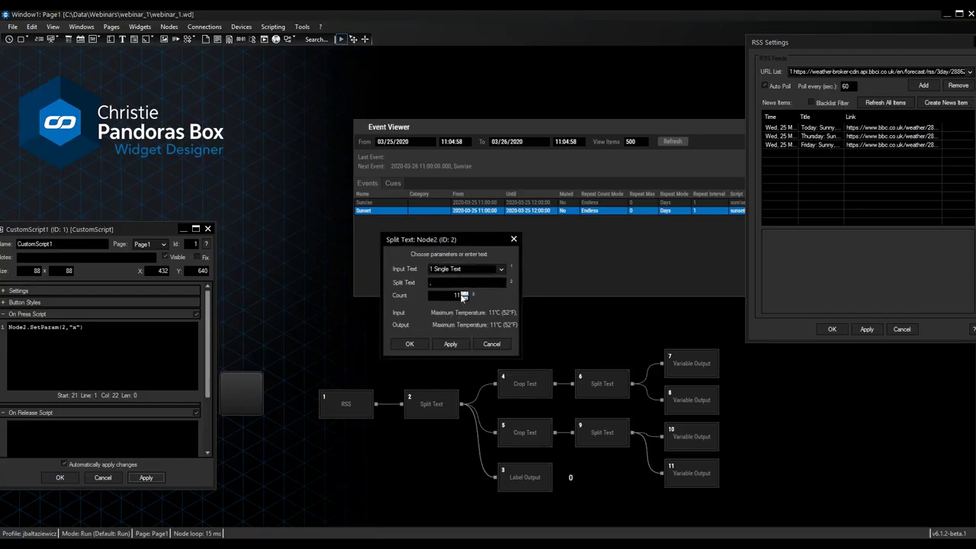
left_click(439, 283)
left_click(513, 239)
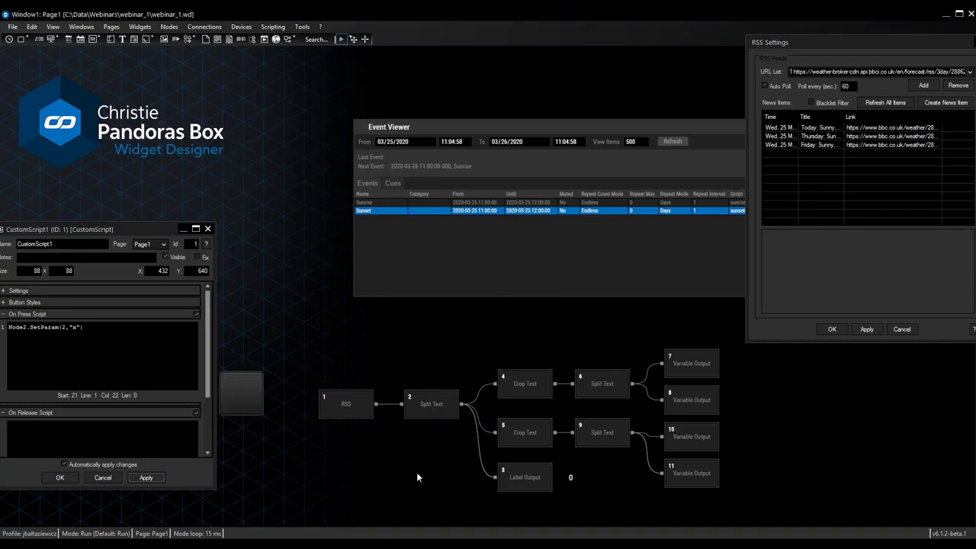
double_click(435, 406)
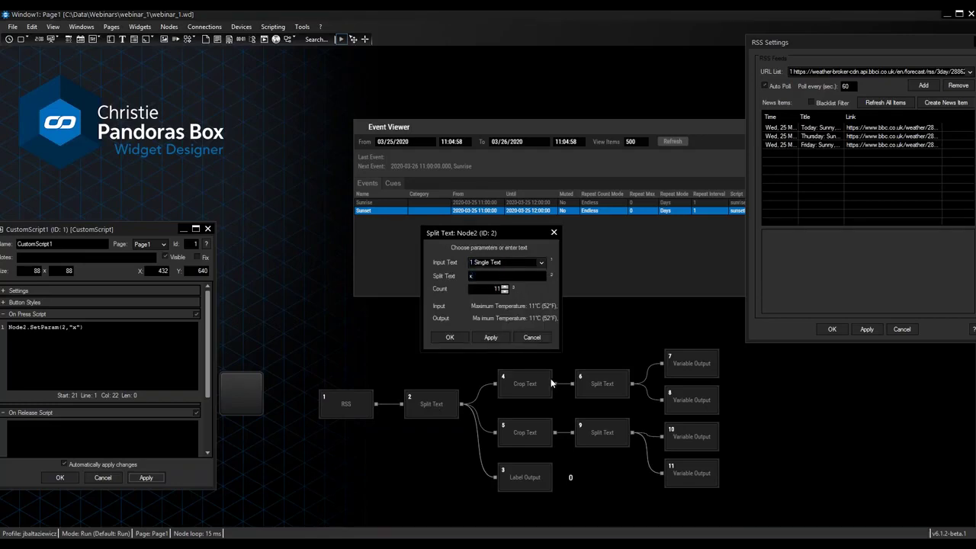
- Examine the numbered parameters of Crop Text node 4 against the SetParam script, and close the node's settings
double_click(524, 383)
double_click(508, 289)
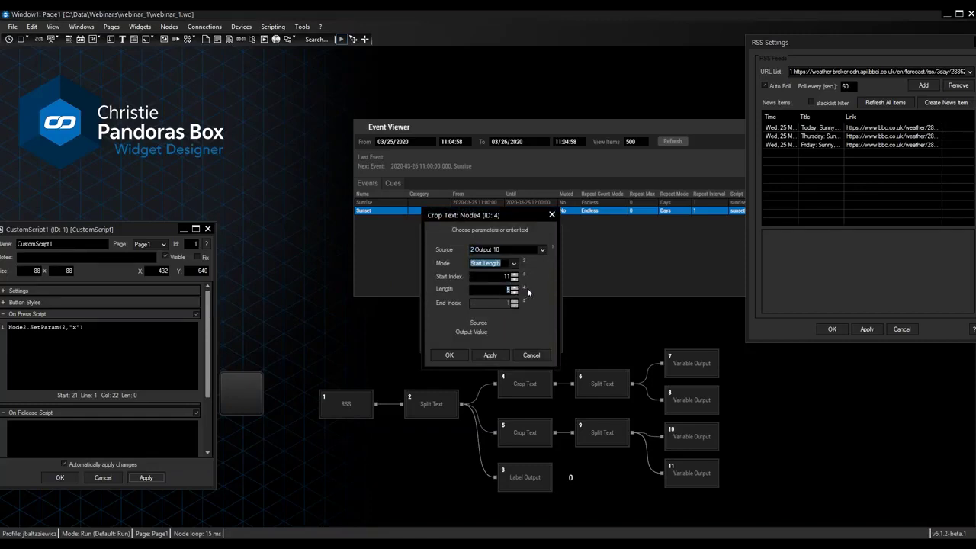
left_click(508, 289)
left_click(116, 328)
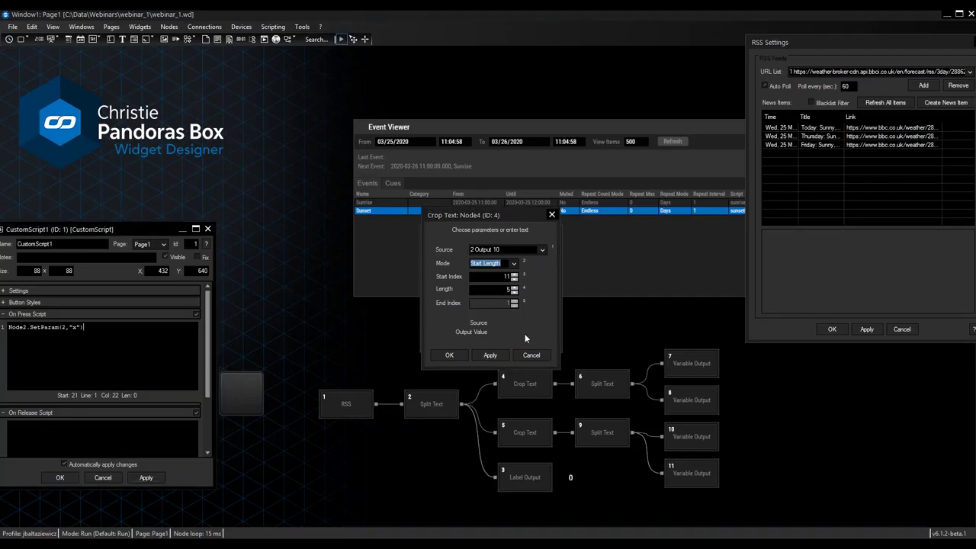
left_click_drag(144, 232, 199, 212)
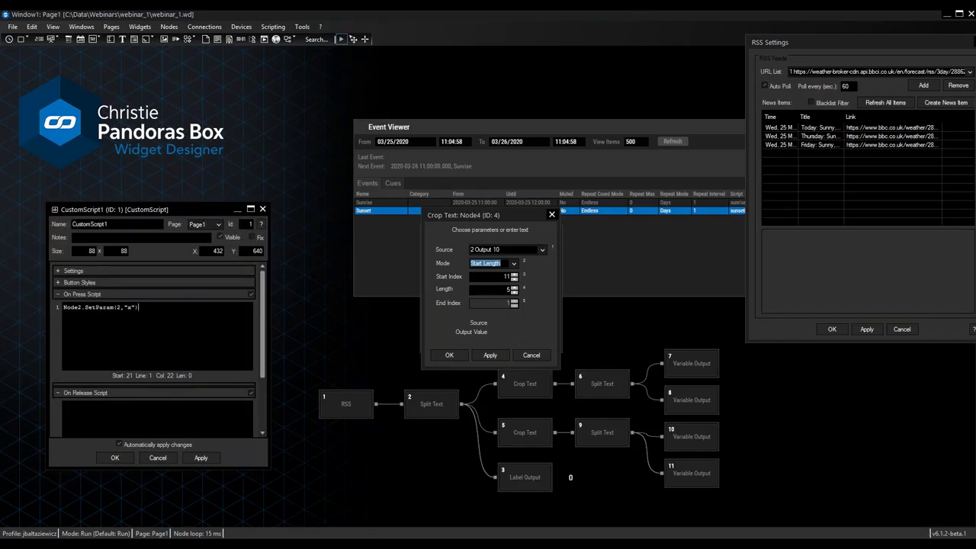
left_click(552, 217)
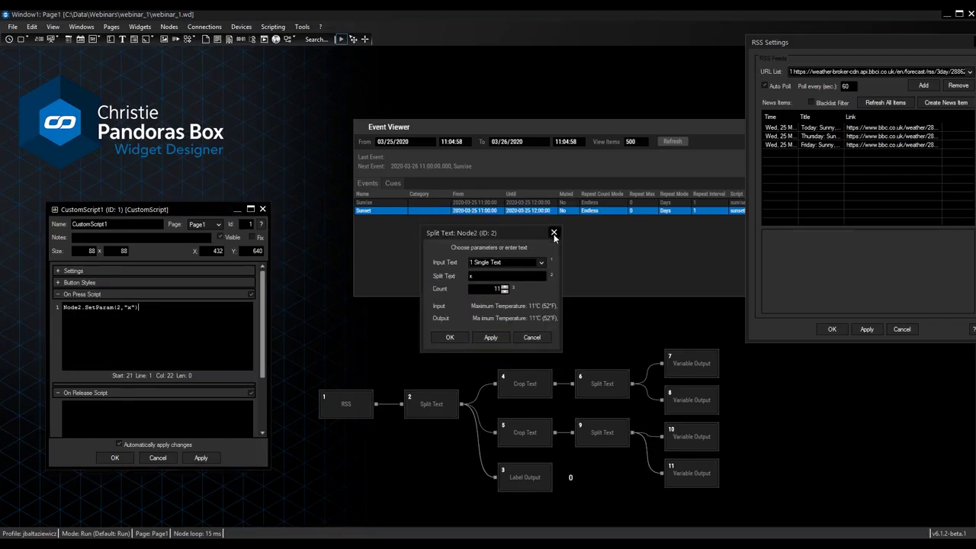
- Close the Split Text and CustomScript1 settings, and delete the CustomScript1 widget from the page in edit mode
left_click(554, 235)
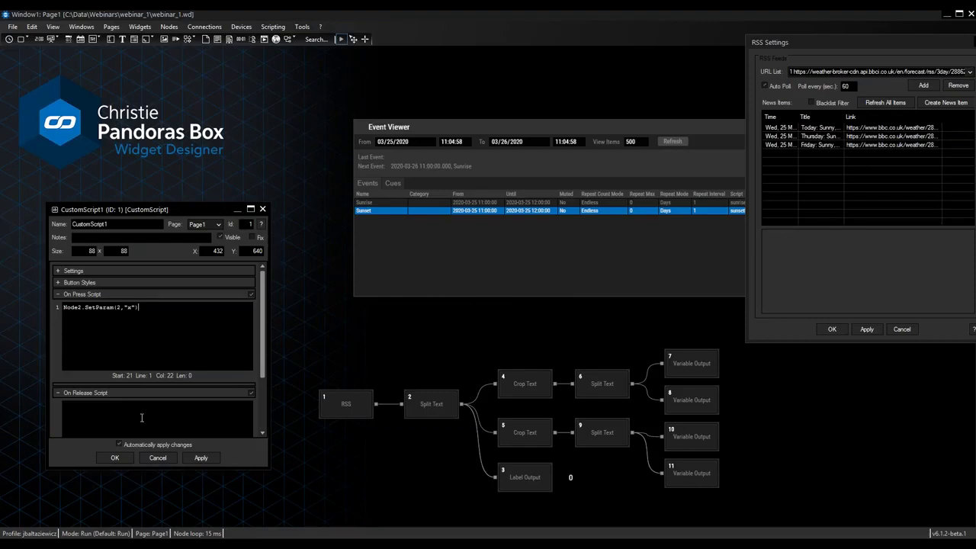
left_click(114, 457)
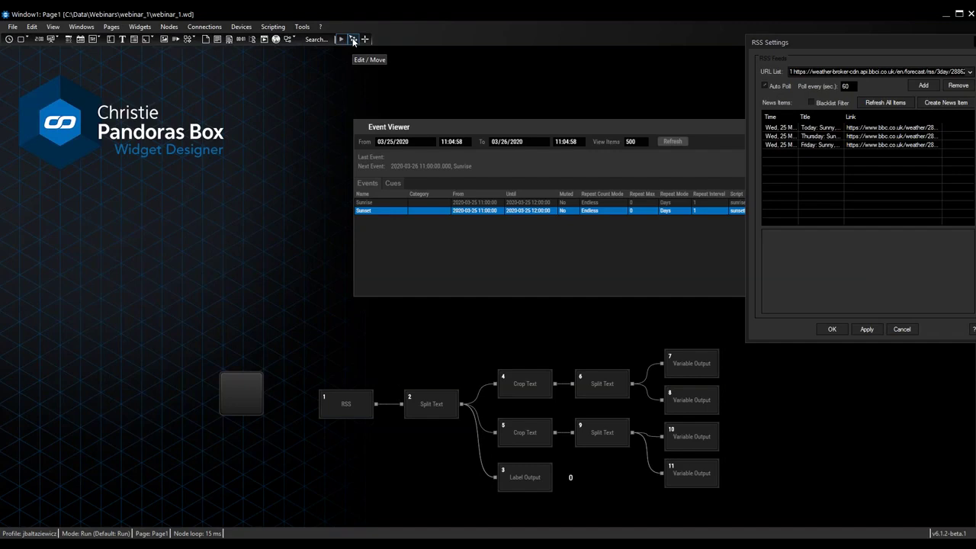
left_click(353, 41)
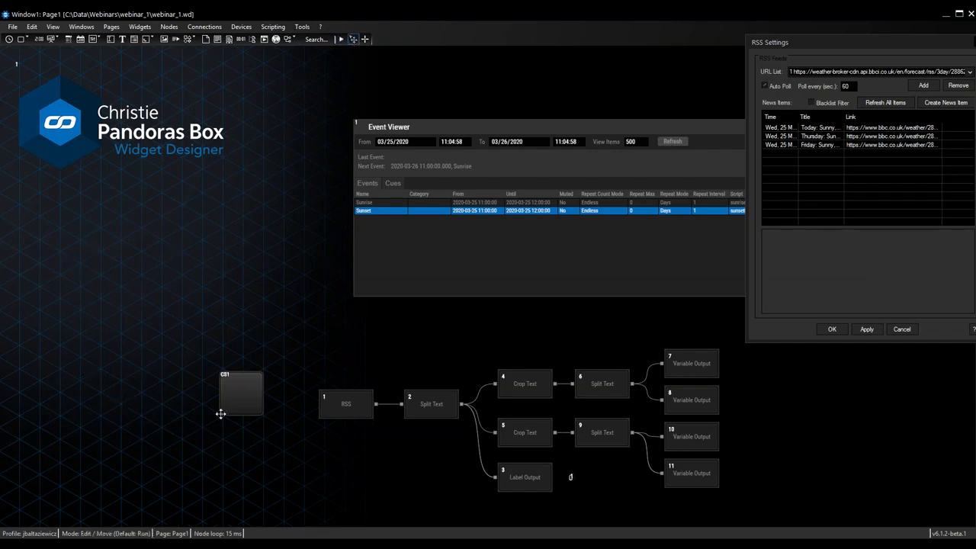
left_click(231, 400)
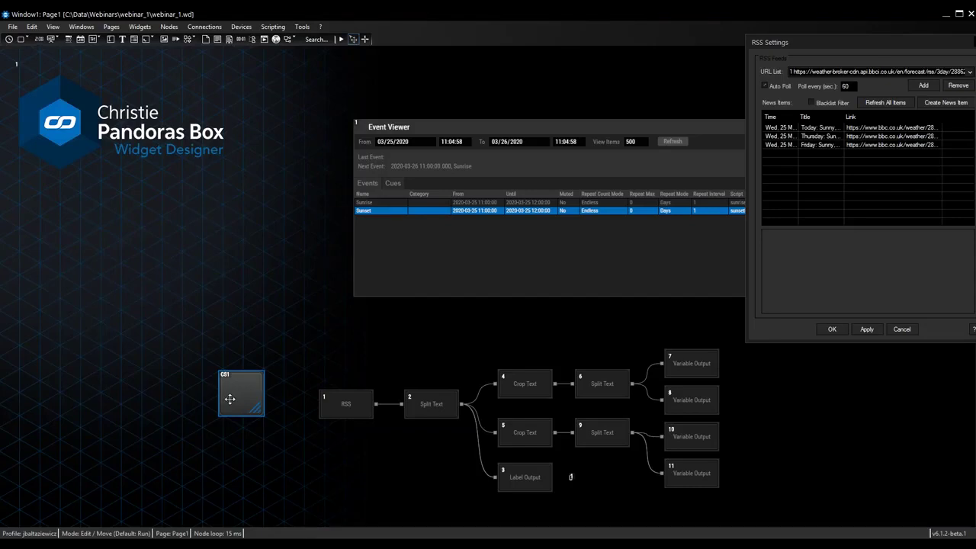
key("Delete")
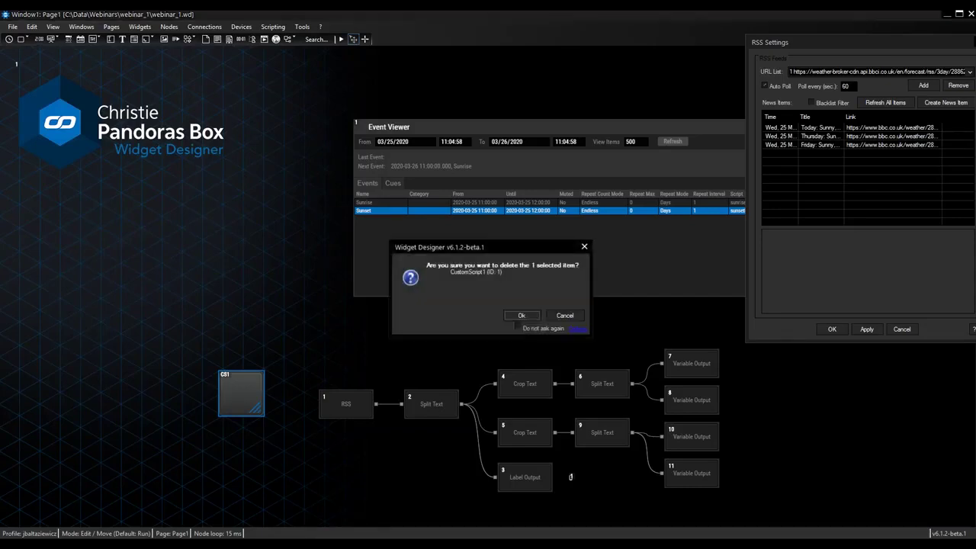
key("Return")
- Restore the comma as the split text of Split Text node 2 and confirm
double_click(442, 409)
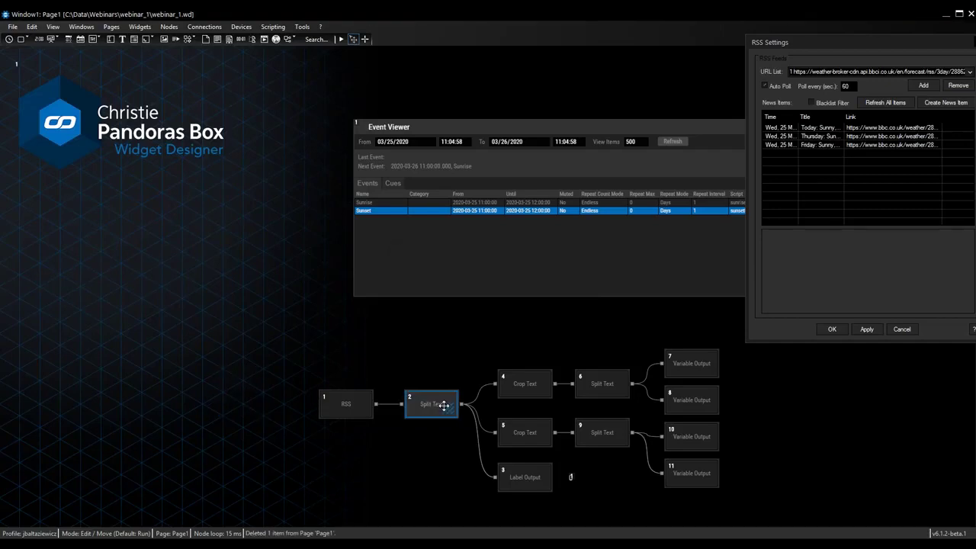
key("Tab")
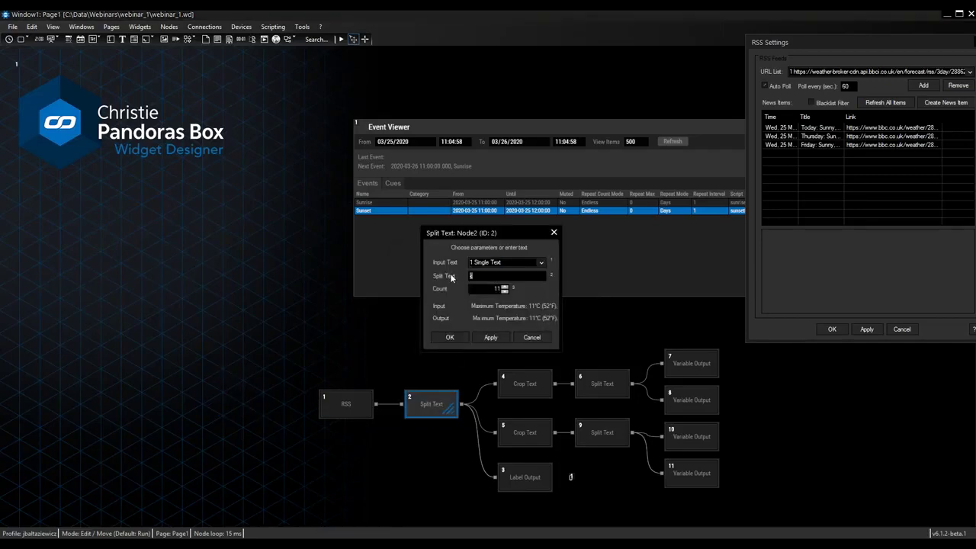
left_click(463, 337)
left_click(700, 506)
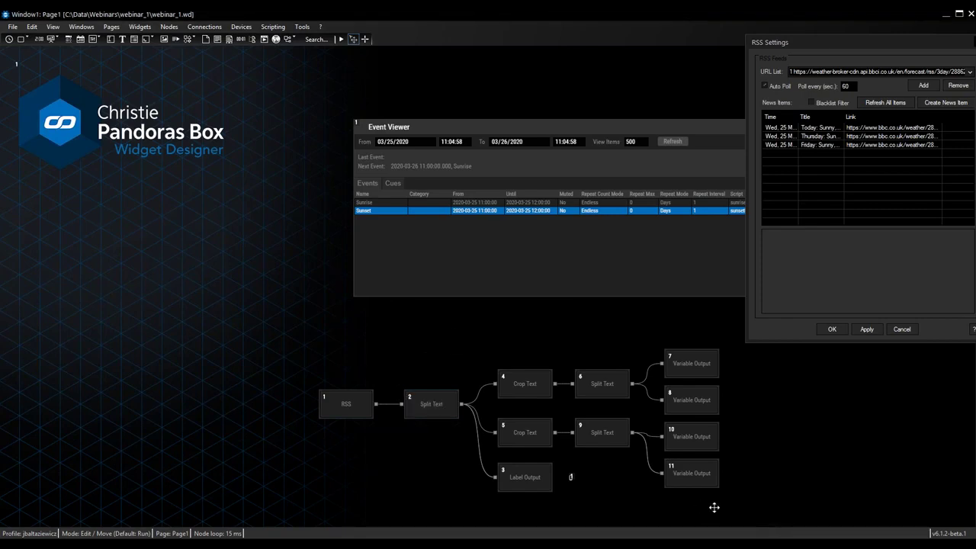
left_click_drag(750, 513, 657, 340)
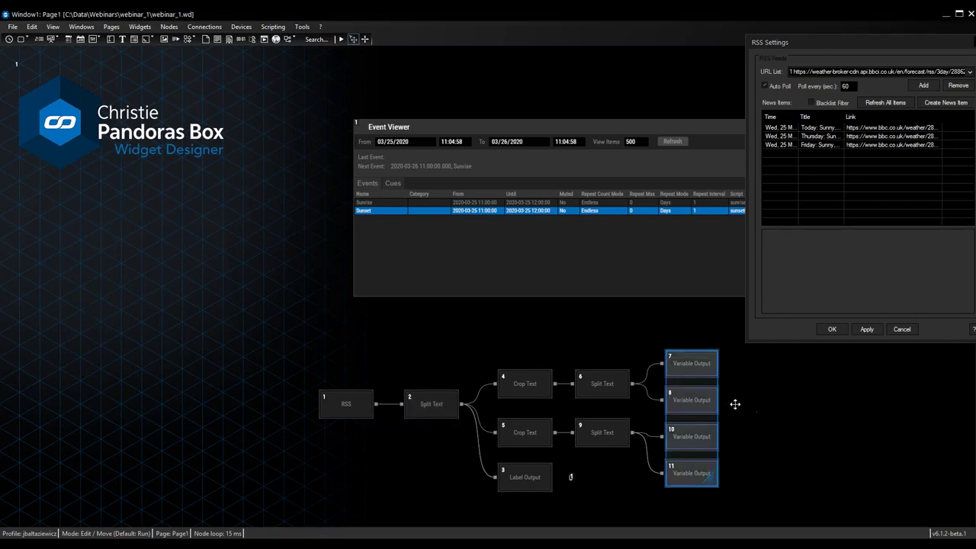
left_click(782, 460)
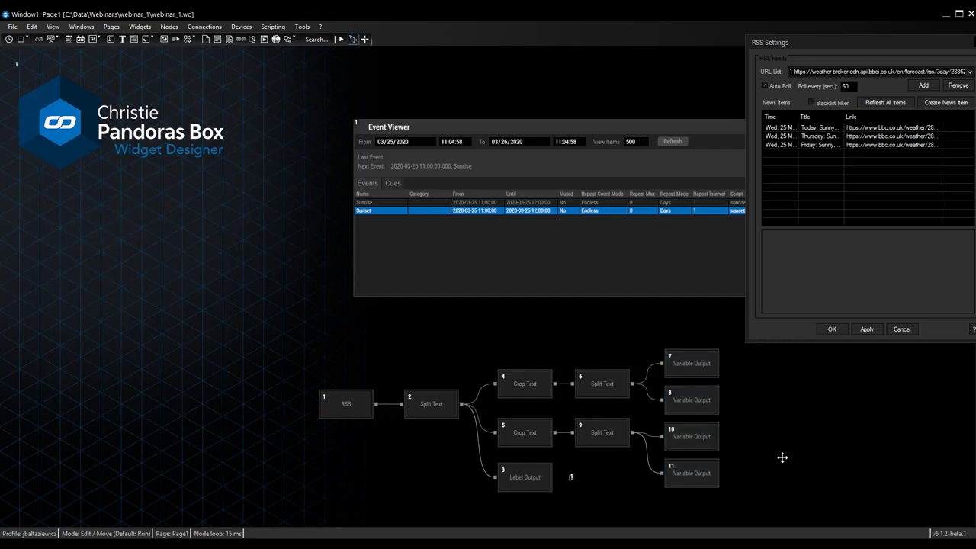
- Close the RSS Settings window, and open the Variable List beside the Event Viewer to show the sunrise and sunset variables
left_click_drag(971, 45, 919, 42)
left_click(926, 41)
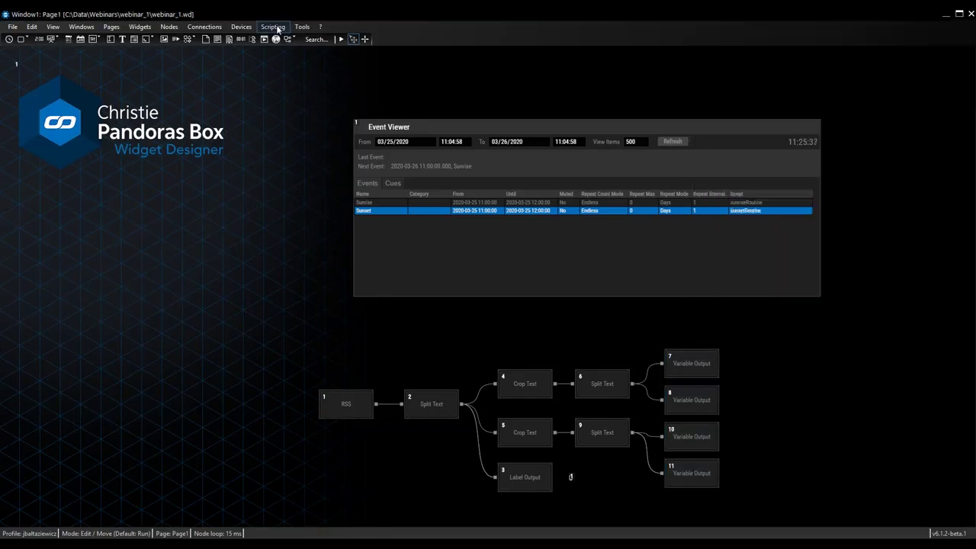
left_click(276, 26)
left_click(290, 55)
left_click(452, 261)
left_click(465, 296)
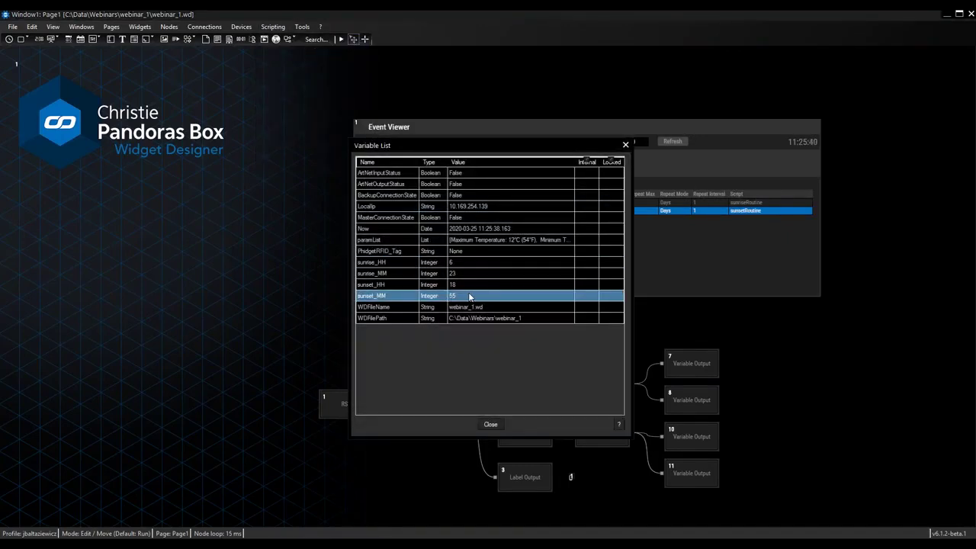
left_click_drag(511, 150, 198, 107)
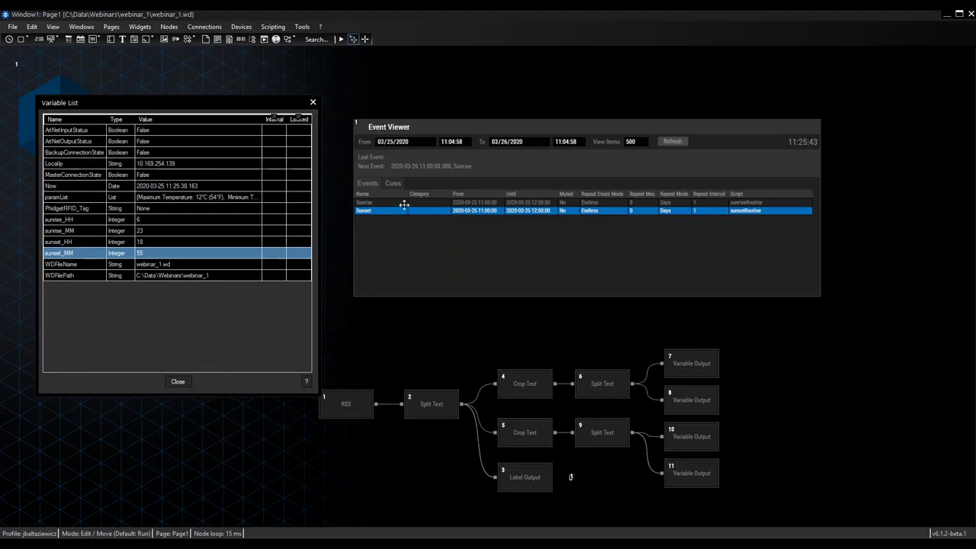
- With the Sunrise event selected in run mode, open a new macro and move its editor clear of the Variable List
left_click(340, 40)
left_click(396, 203)
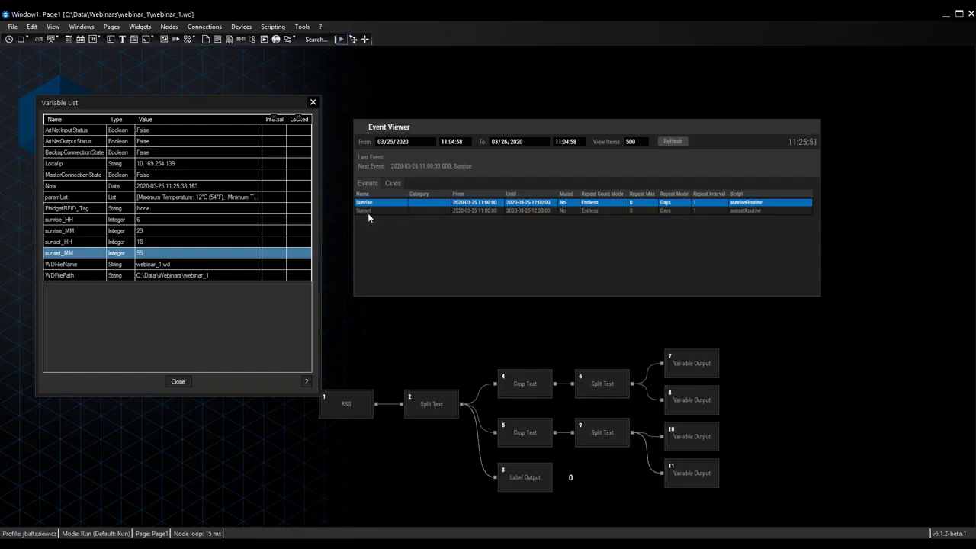
left_click(273, 27)
mouse_move(241, 27)
mouse_move(279, 29)
mouse_move(320, 39)
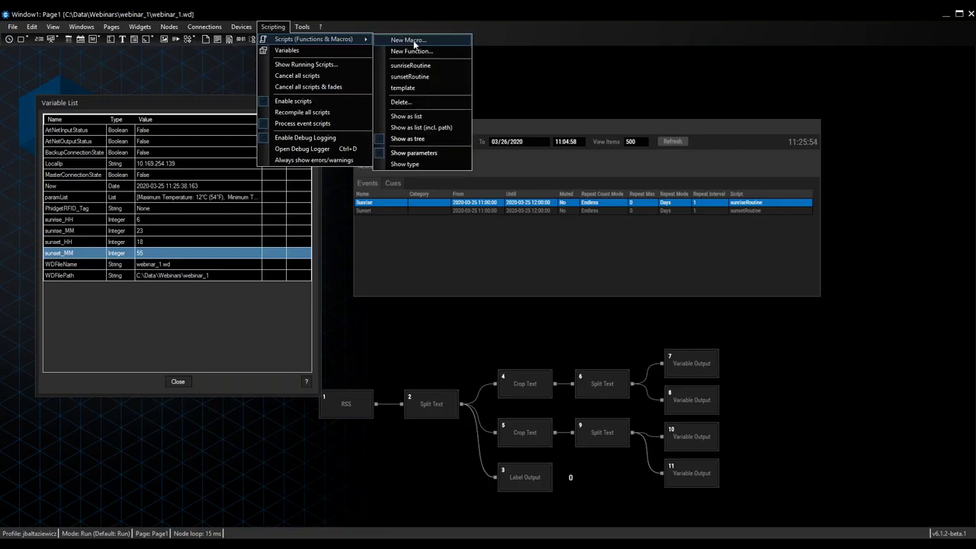
left_click(412, 41)
left_click_drag(424, 146, 664, 197)
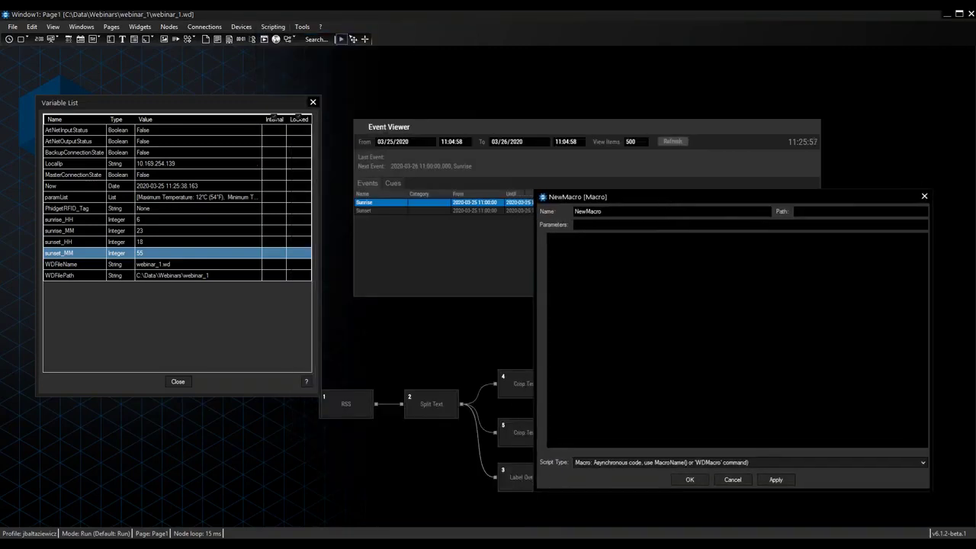
- Name the new macro setNewTimes, move its editor aside, and close the Variable List
left_click_drag(609, 212, 558, 207)
type("setT")
key("BackSpace")
key("BackSpace")
key("BackSpace")
key("BackSpace")
key("BackSpace")
type("NewTimes")
left_click_drag(747, 198, 921, 148)
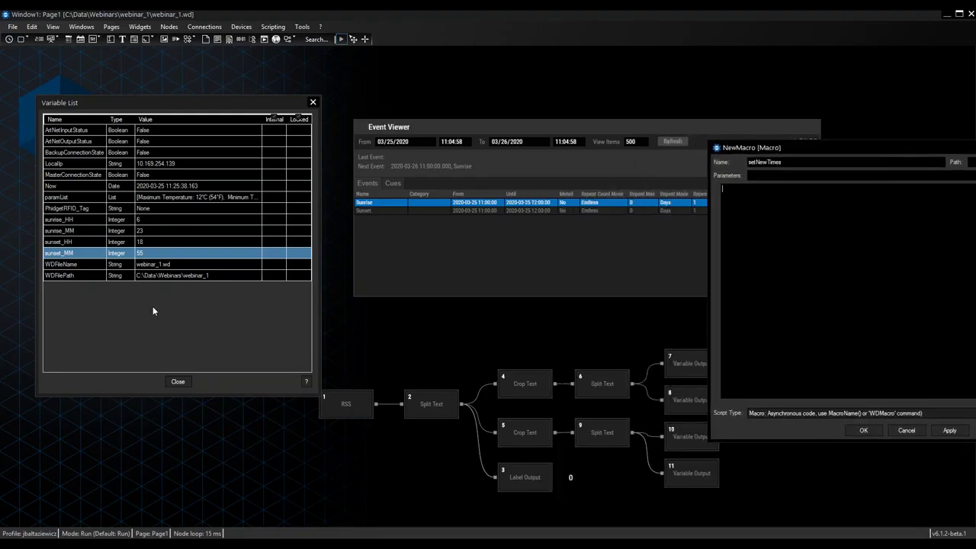
left_click(180, 381)
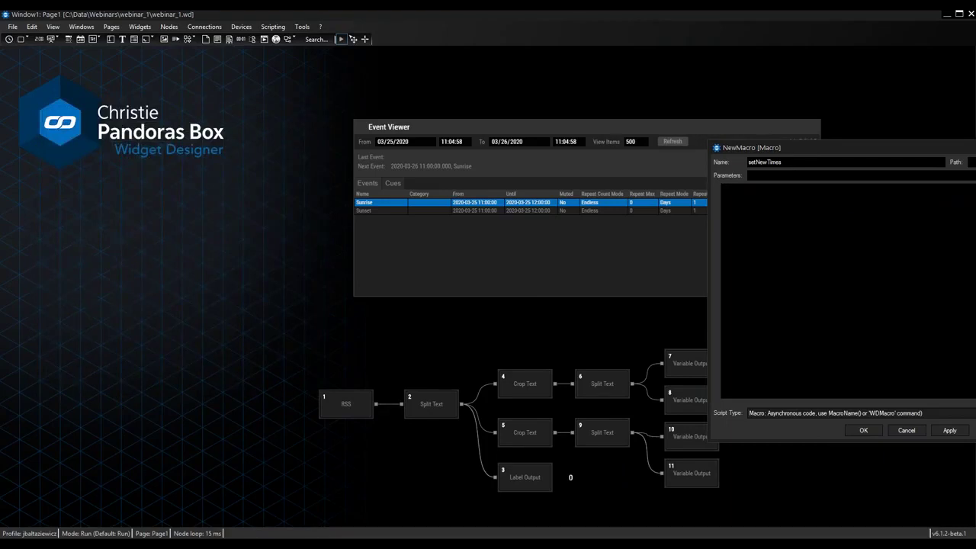
- Switch to the PowerPoint slide Update Events and move the macro editor aside to read the WDEventStartDate command syntax
key("alt+Tab")
key("Right")
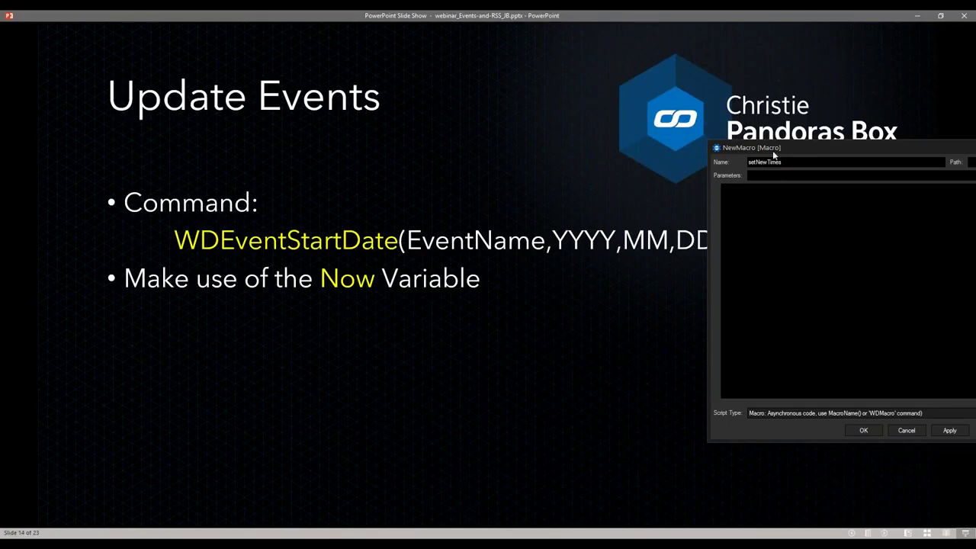
left_click_drag(773, 150, 608, 304)
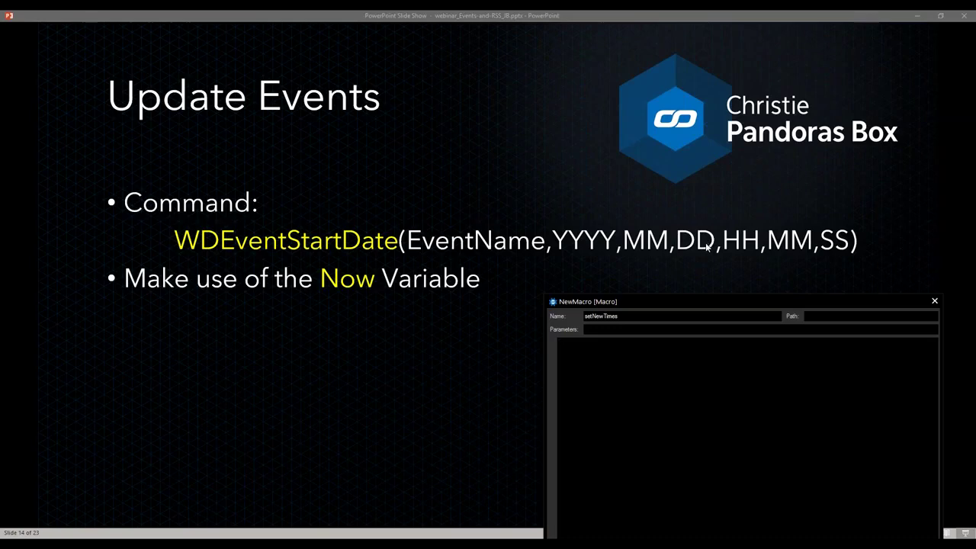
left_click(703, 297)
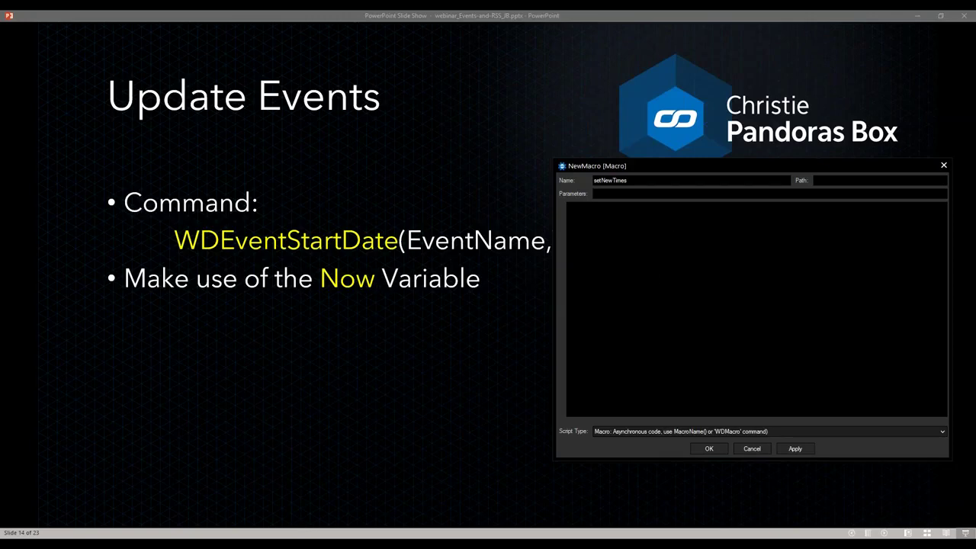
- Switch back to Widget Designer, open the Variable List beside the macro editor and select the Now variable
mouse_move(267, 544)
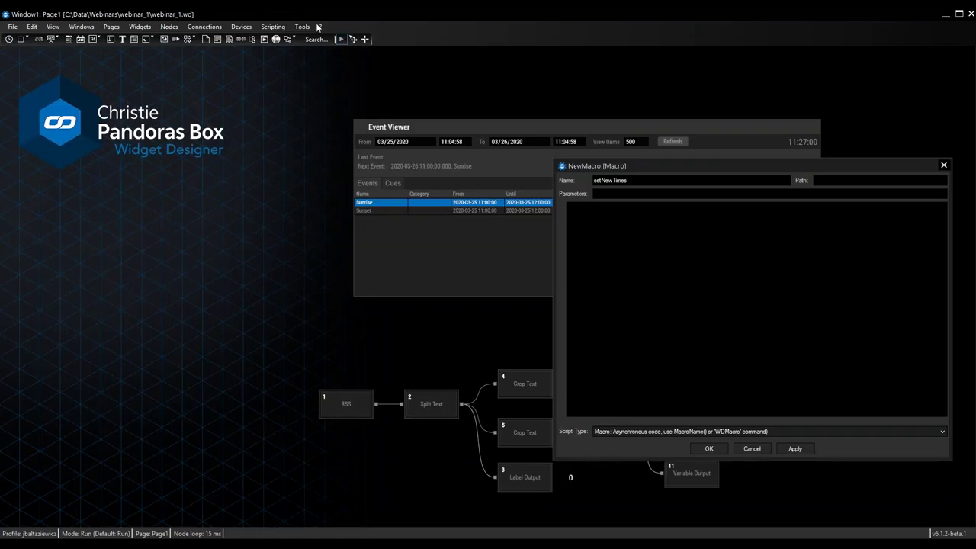
left_click(275, 26)
left_click(278, 42)
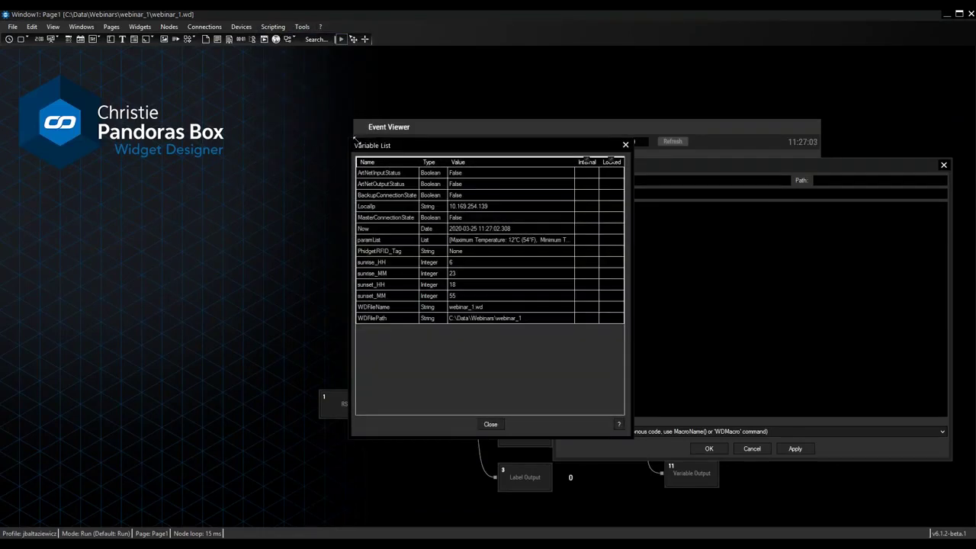
left_click_drag(368, 155, 122, 100)
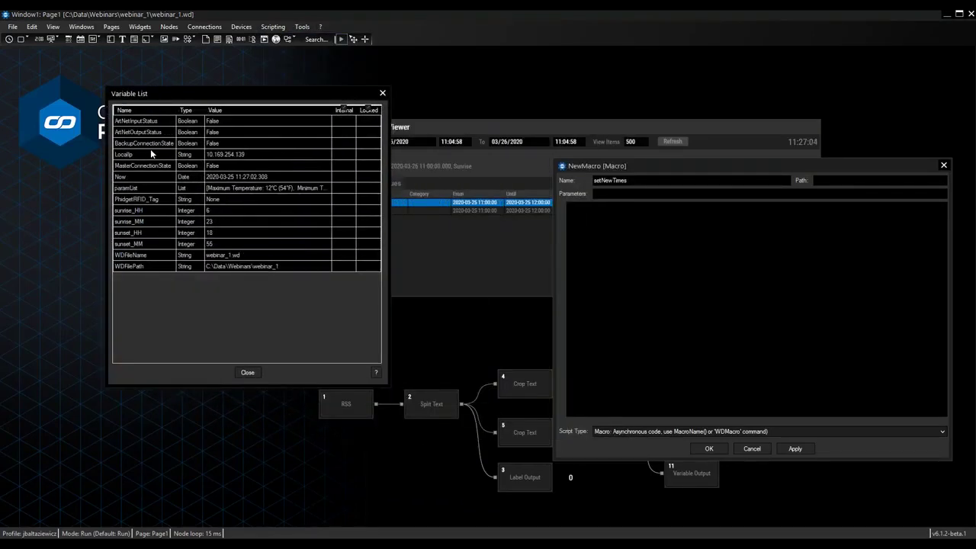
left_click(144, 176)
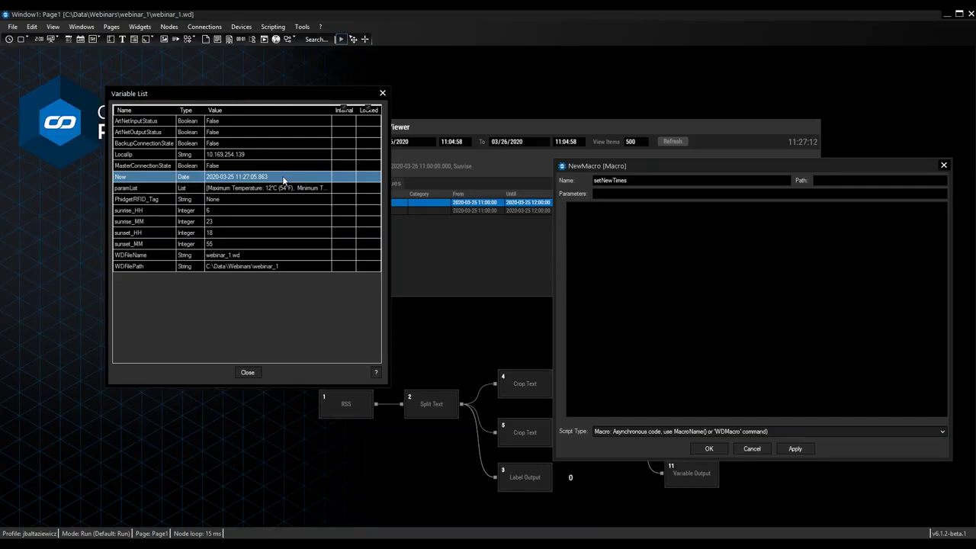
- Write DebugMessage(now) in the macro, test it, and position the Debug Logger below the code line
left_click(670, 244)
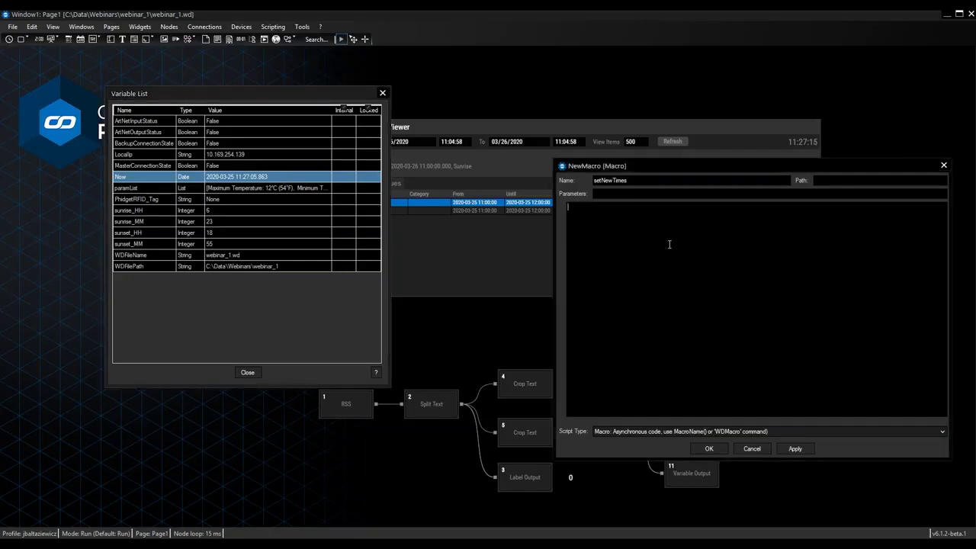
type("Debu")
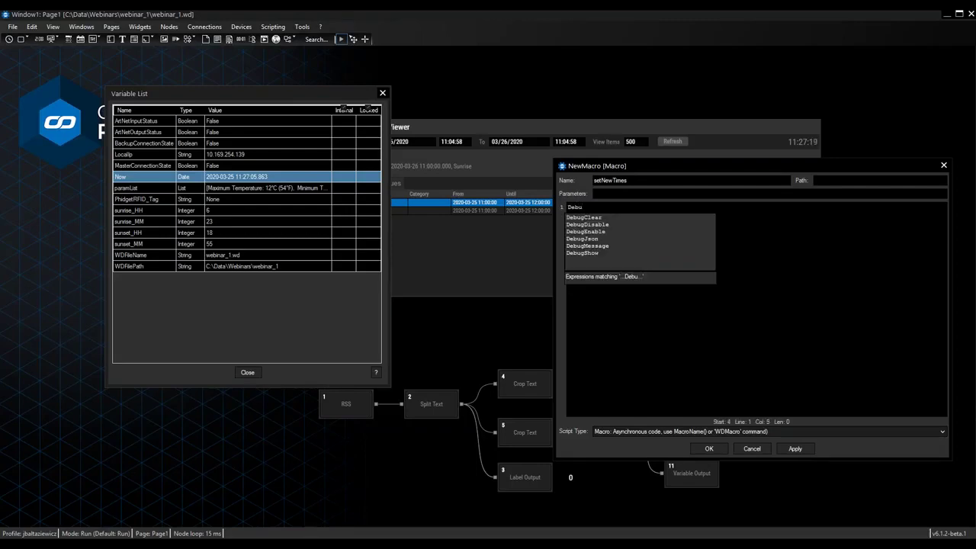
type("gMessage(")
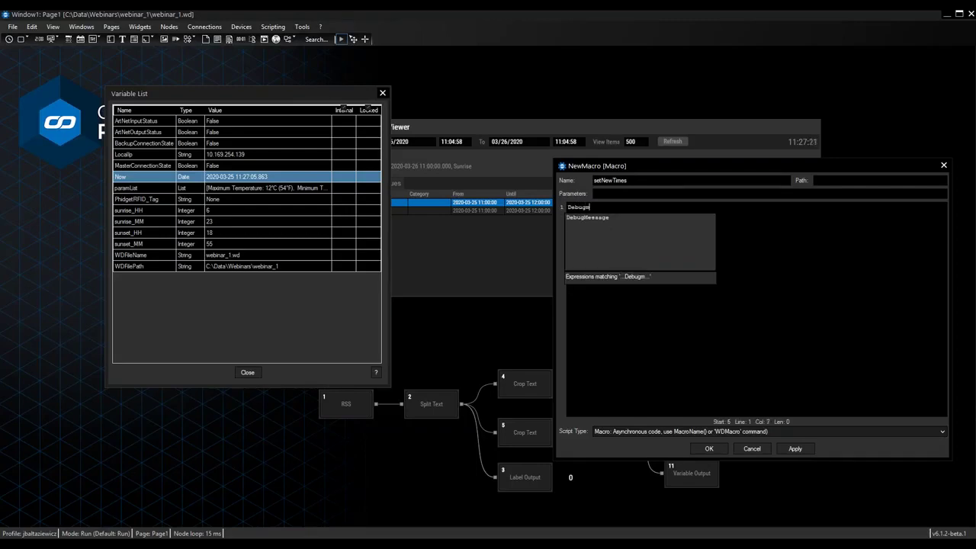
type("now")
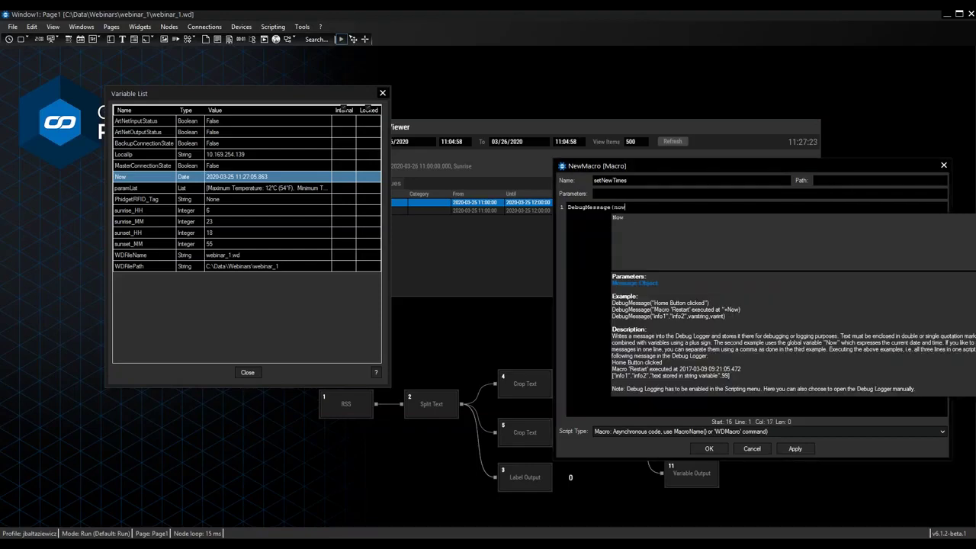
type(")")
right_click(668, 243)
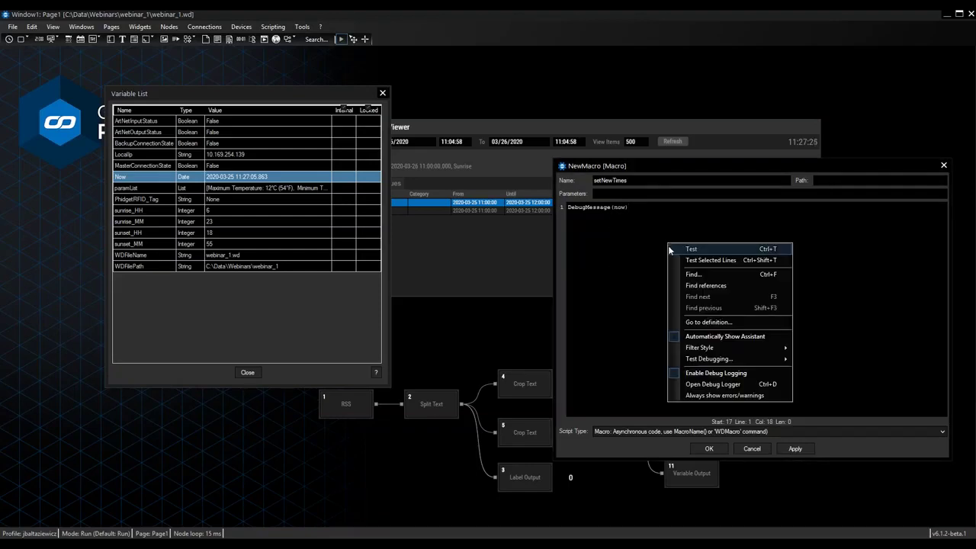
left_click(717, 386)
left_click_drag(693, 42, 679, 260)
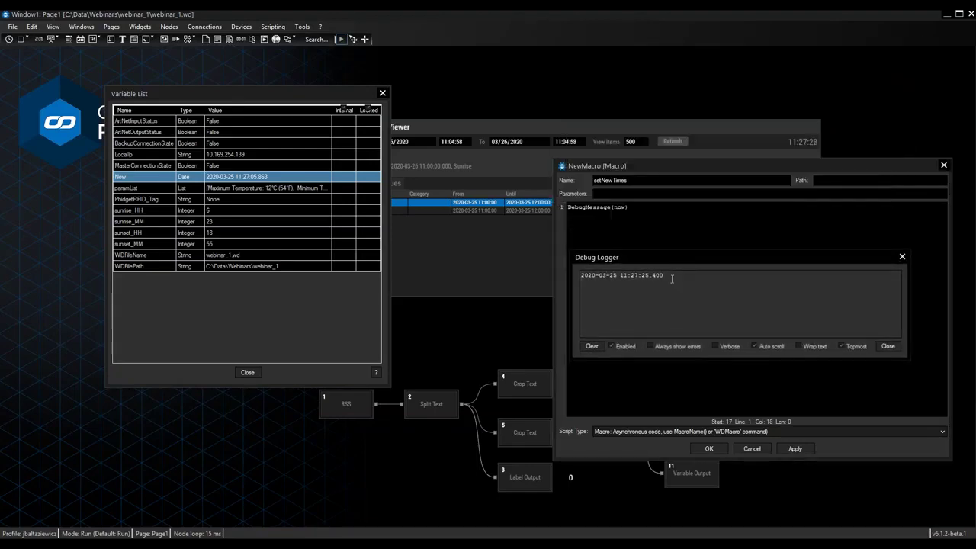
- Examine the year, month and day parts of the logged date, and close the Debug Logger
double_click(617, 275)
left_click_drag(581, 275, 595, 271)
left_click(613, 275)
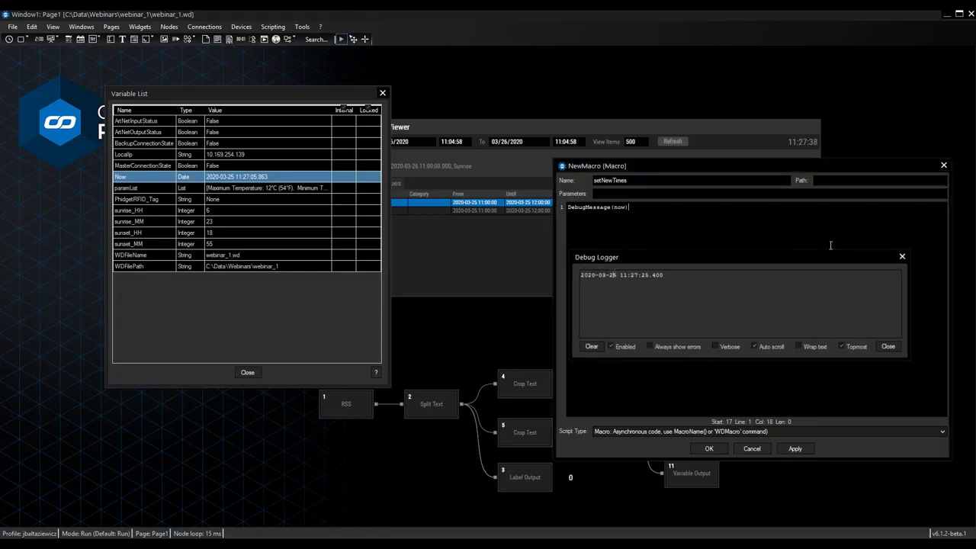
left_click(901, 259)
- Change the macro's debug line to DebugMessage(Now.Year), picking Year from the members of Now
key("BackSpace")
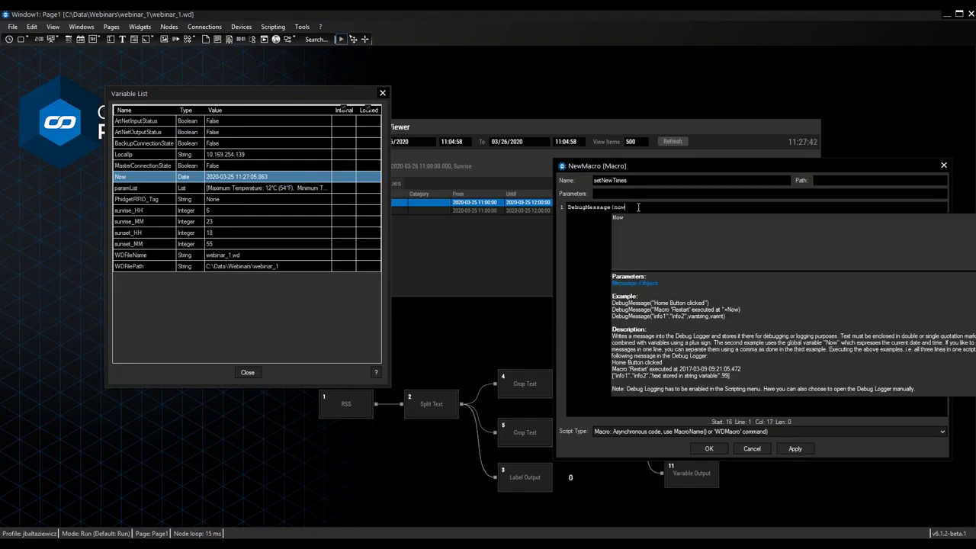
type(".")
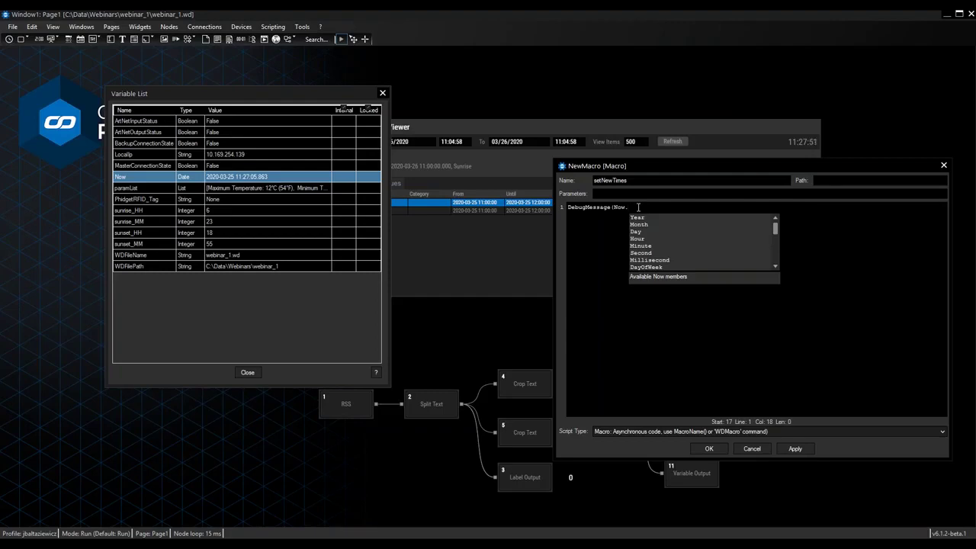
key("Down")
key("Down")
key("Down")
key("Down")
key("Up")
key("Up")
key("Up")
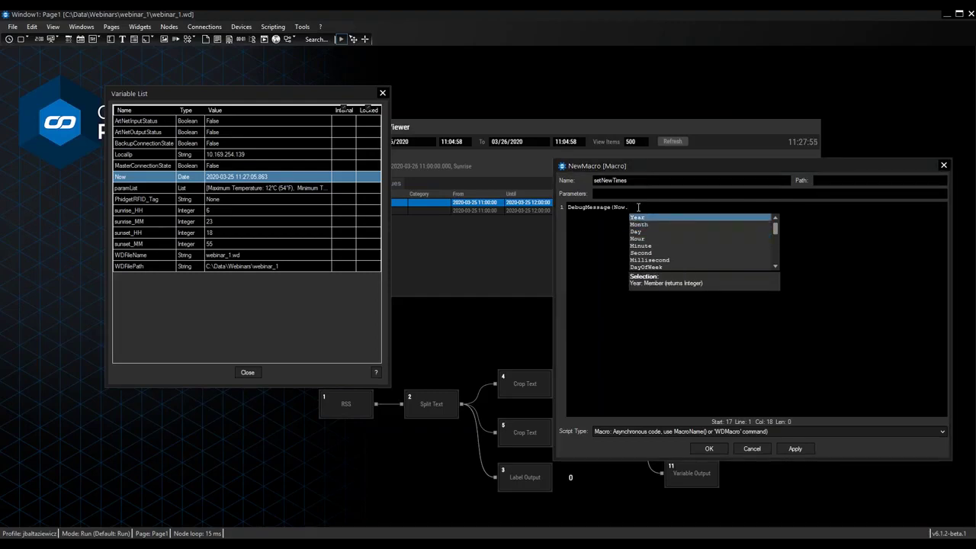
key("Return")
key("BackSpace")
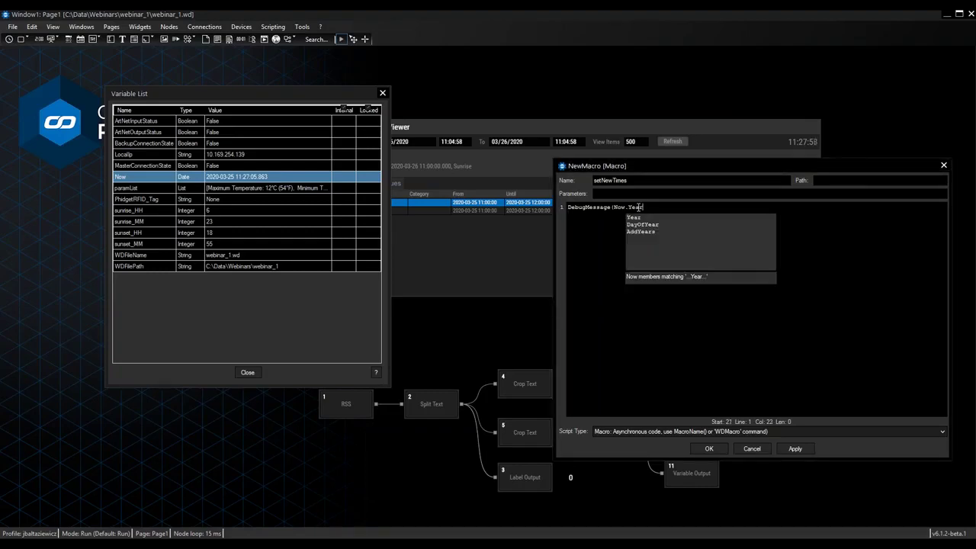
type(")")
- Test the macro, inspect the logged year in the Debug Logger, and close the logger
right_click(689, 216)
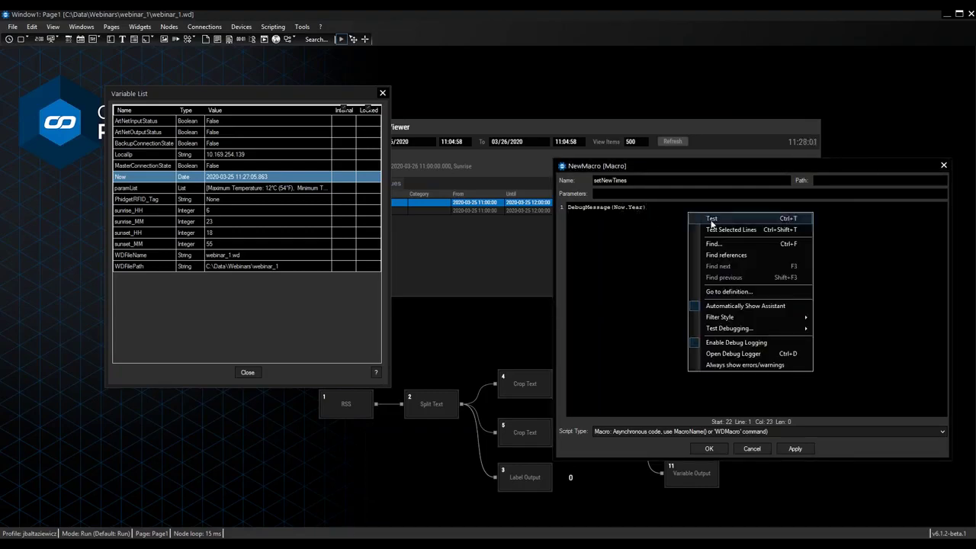
left_click(714, 225)
left_click_drag(597, 276, 565, 273)
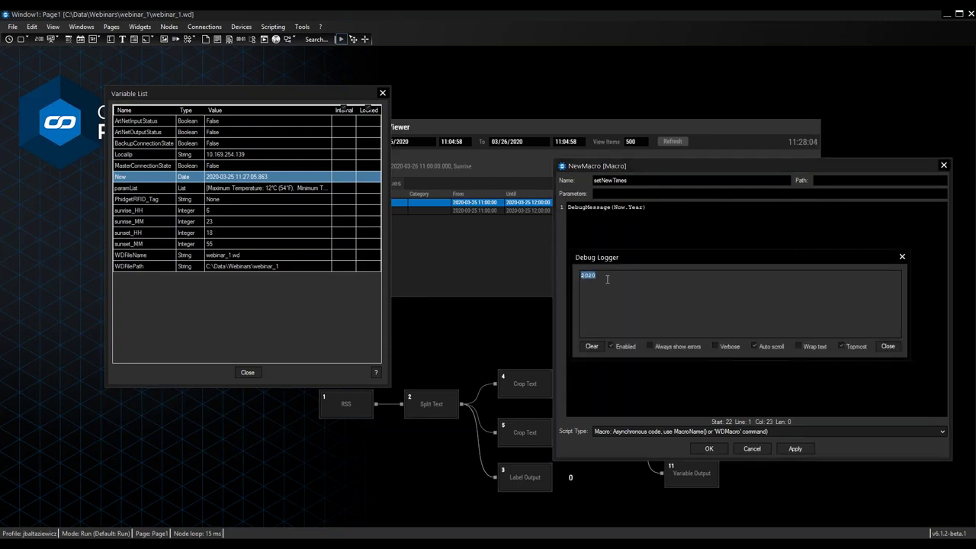
left_click(600, 276)
left_click(903, 260)
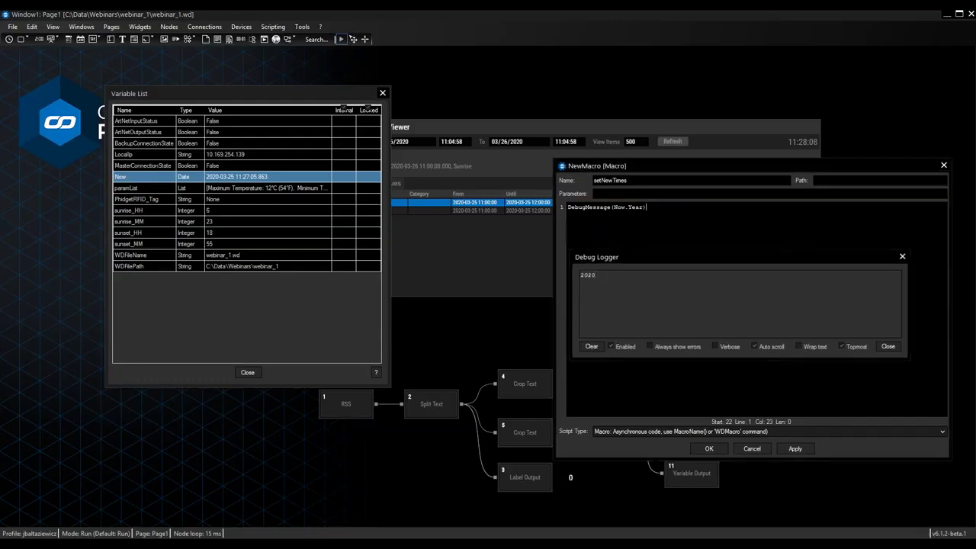
- Replace the debug line with the WDEventStartDate command, picked from the suggestions matching "event"
left_click_drag(660, 210, 572, 211)
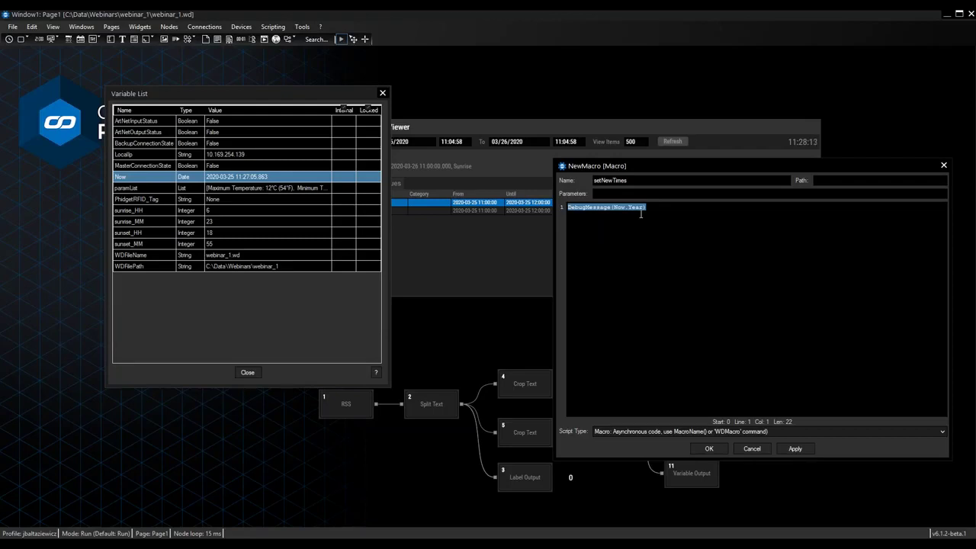
type("event")
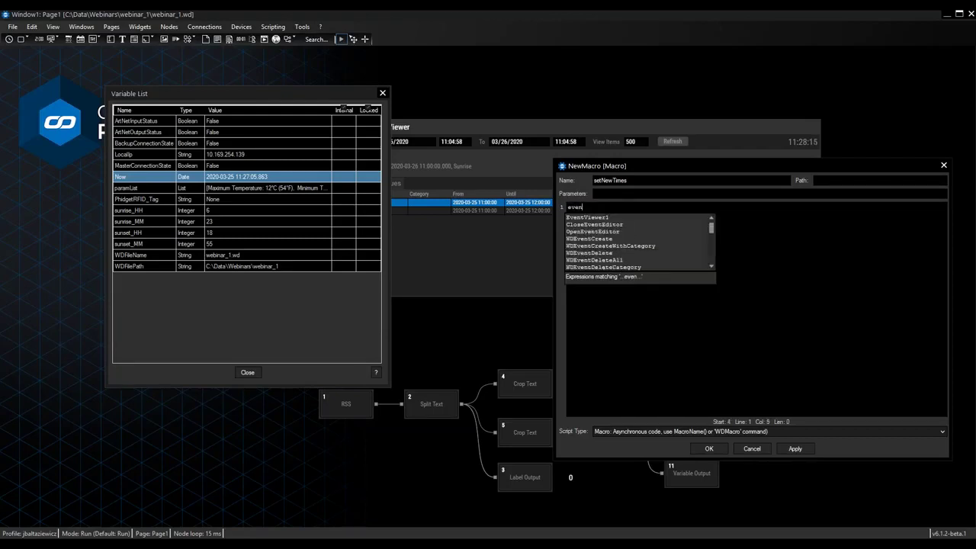
key("Down")
key("Down")
key("Down")
key("Down")
key("Down")
key("Down")
key("Down")
key("Down")
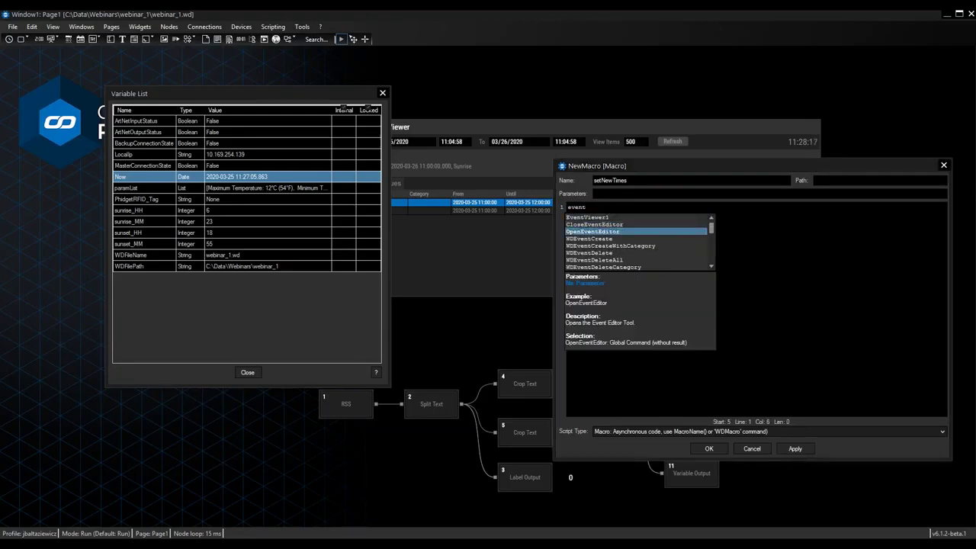
key("Down")
key("Down")
key("Down")
key("Down")
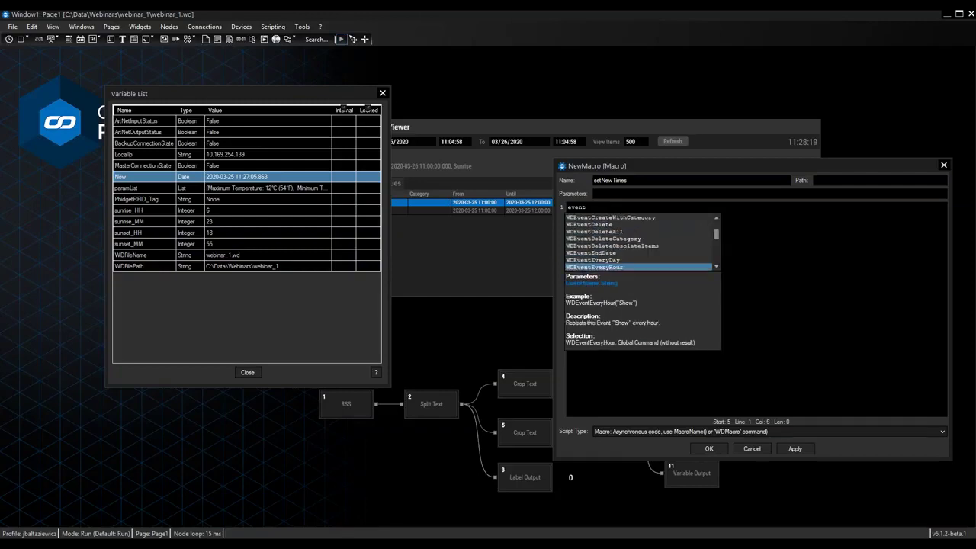
key("Down")
key("Down")
key("Down")
key("Down")
key("Down")
key("Down")
key("Down")
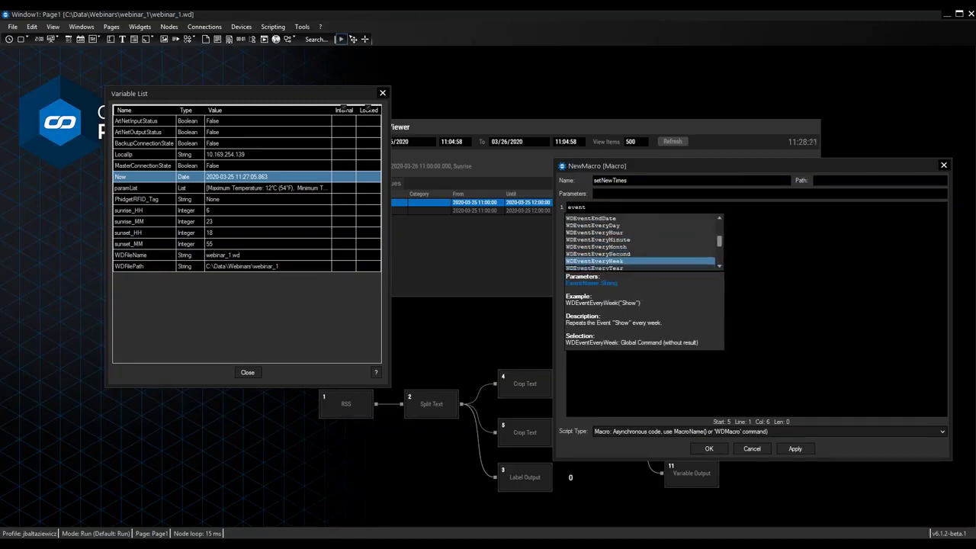
key("Down")
key("Down")
key("Down")
key("Down")
key("Down")
key("Down")
key("Down")
key("Down")
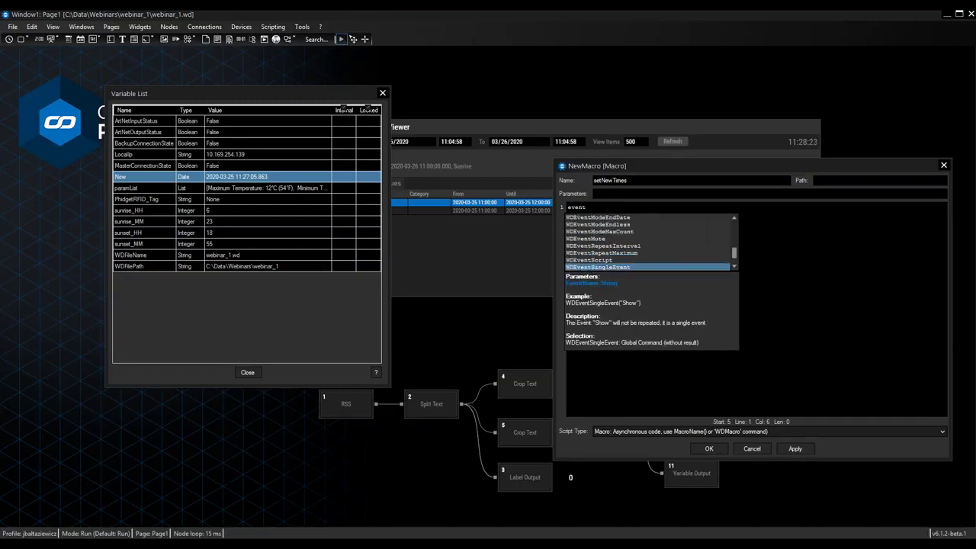
key("Up")
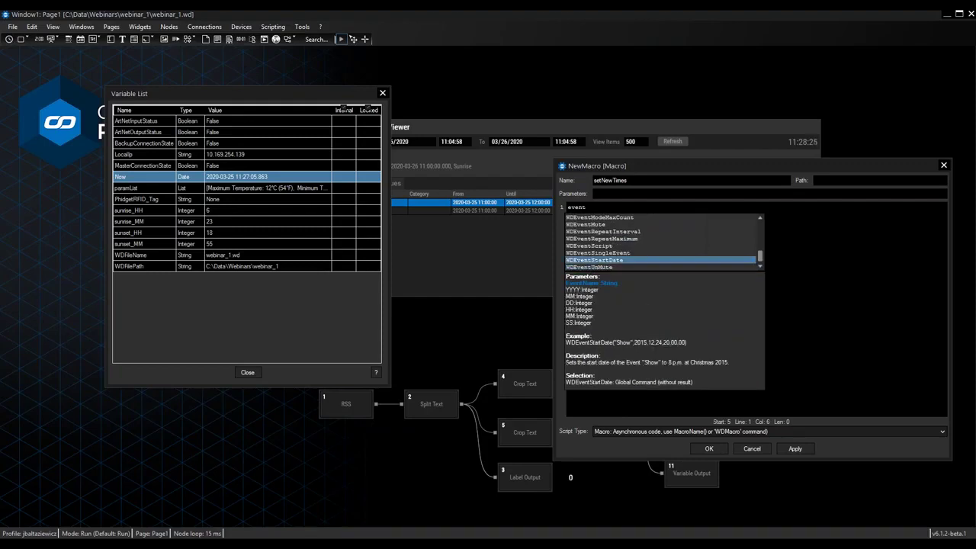
key("Return")
- Enter "Sunrise" as the WDEventStartDate command's event name and Now.Year as its year parameter
type("(")
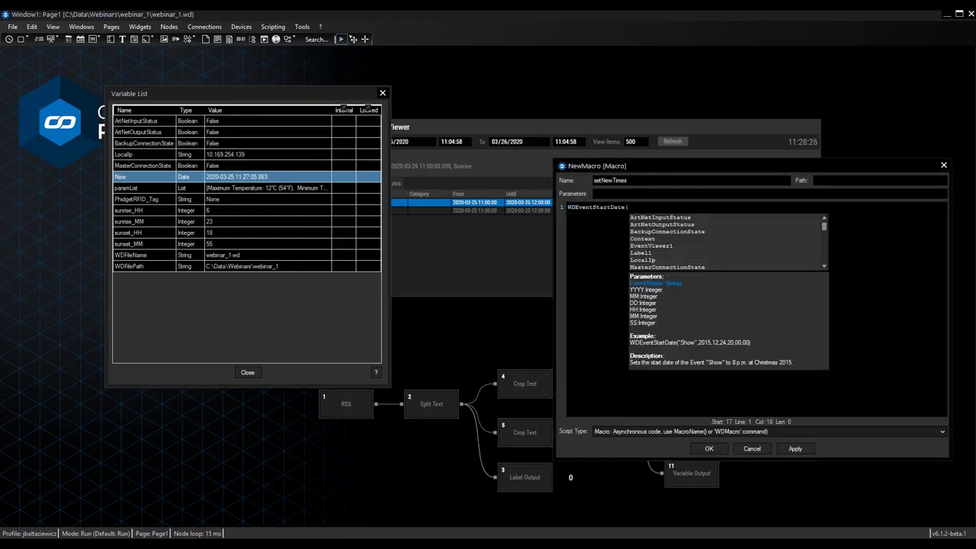
type("\"Sunri")
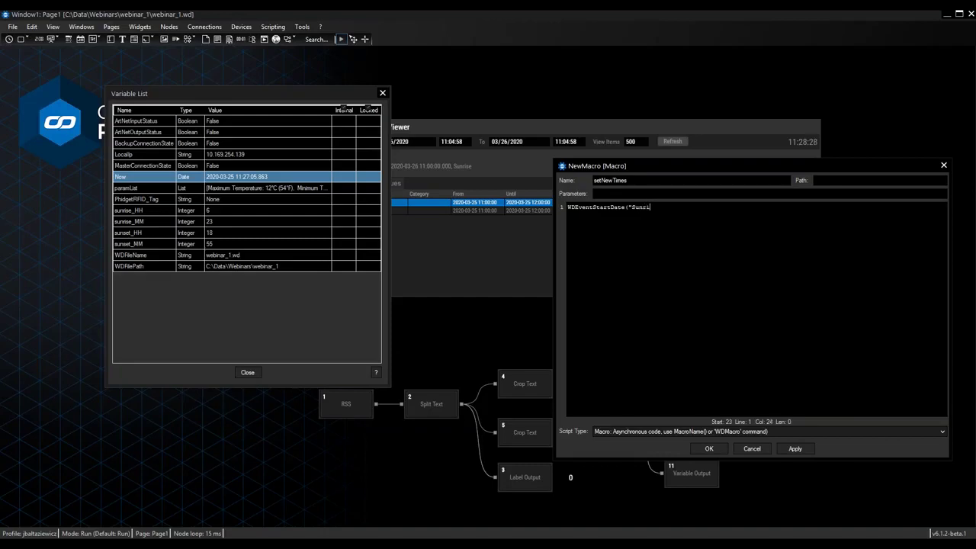
type("se\",")
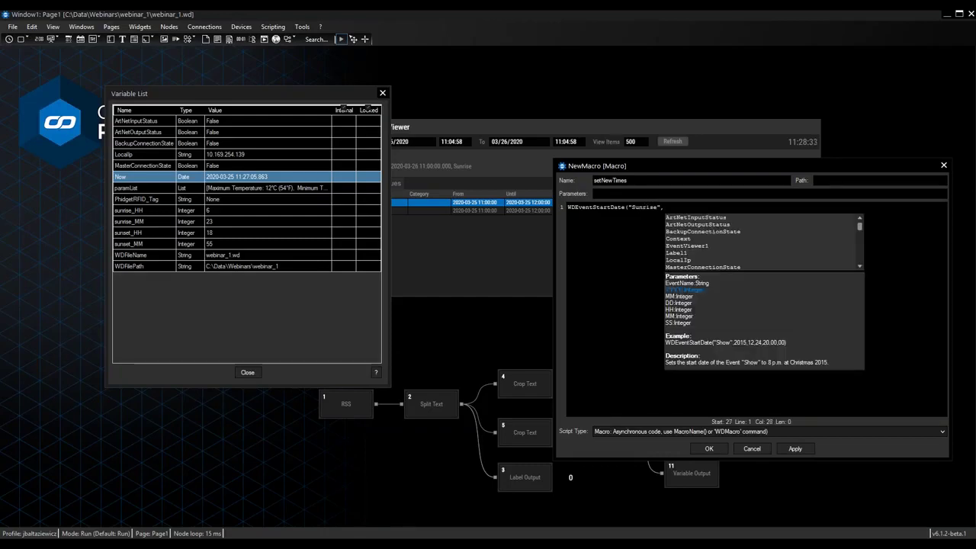
type("Now.Year,")
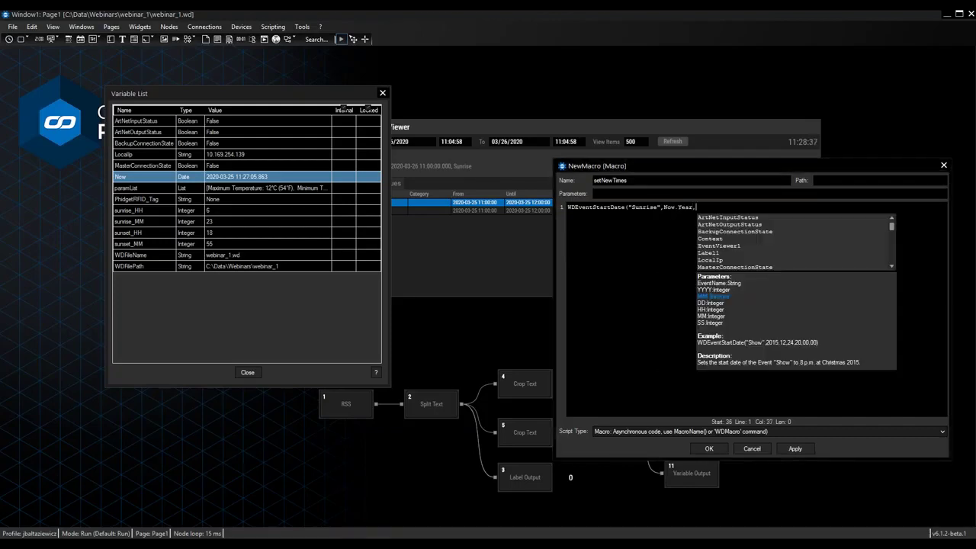
- Add Now.Month and Now.Day as the month and day parameters of the Sunrise line
type("Now")
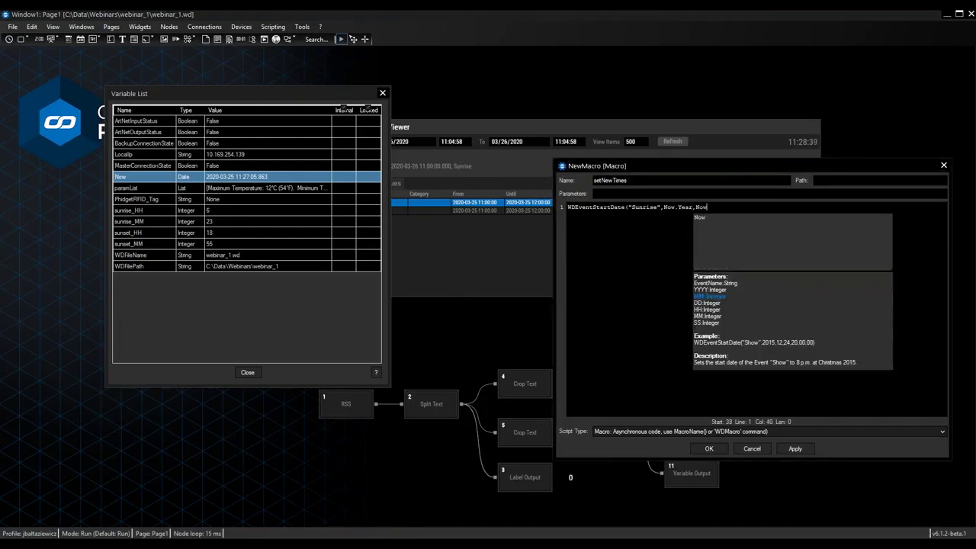
type(".")
key("Down")
key("Down")
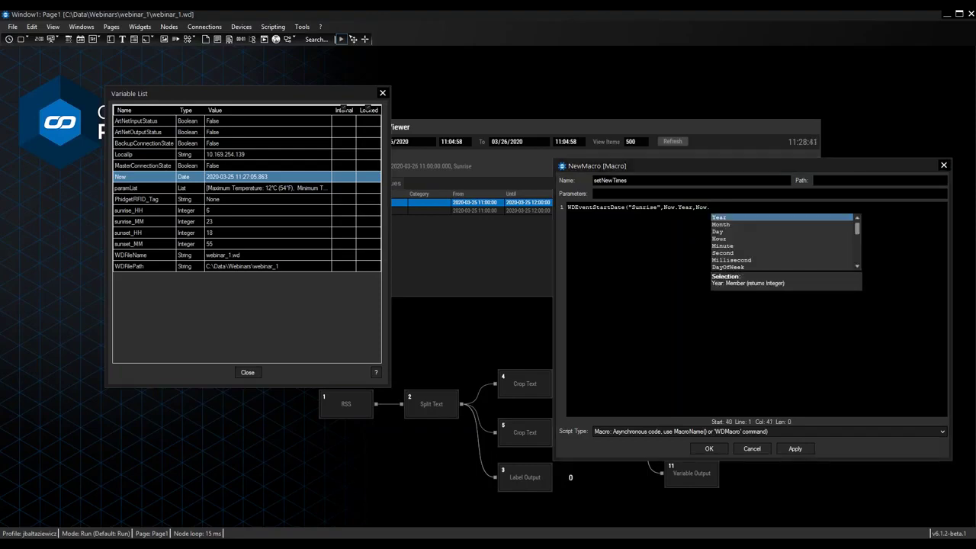
key("Return")
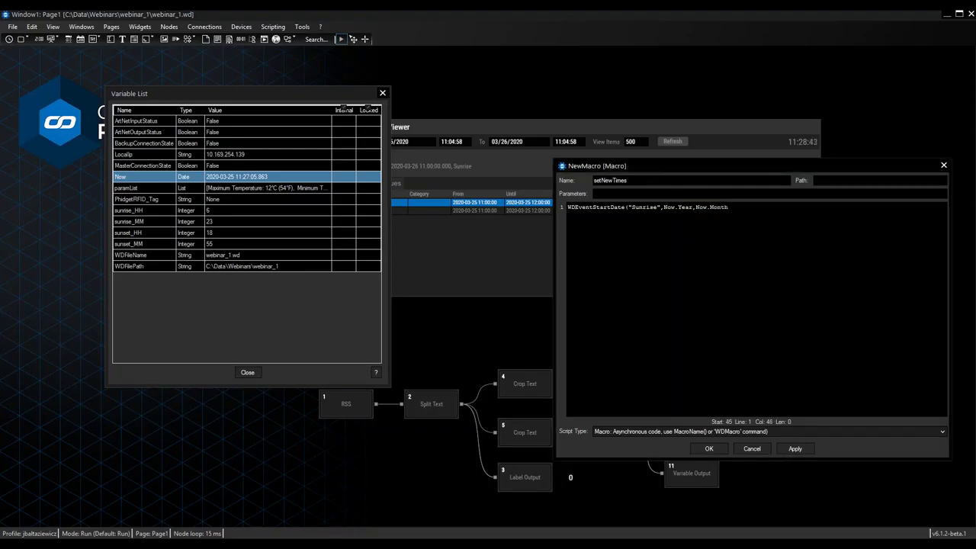
type(",Now.")
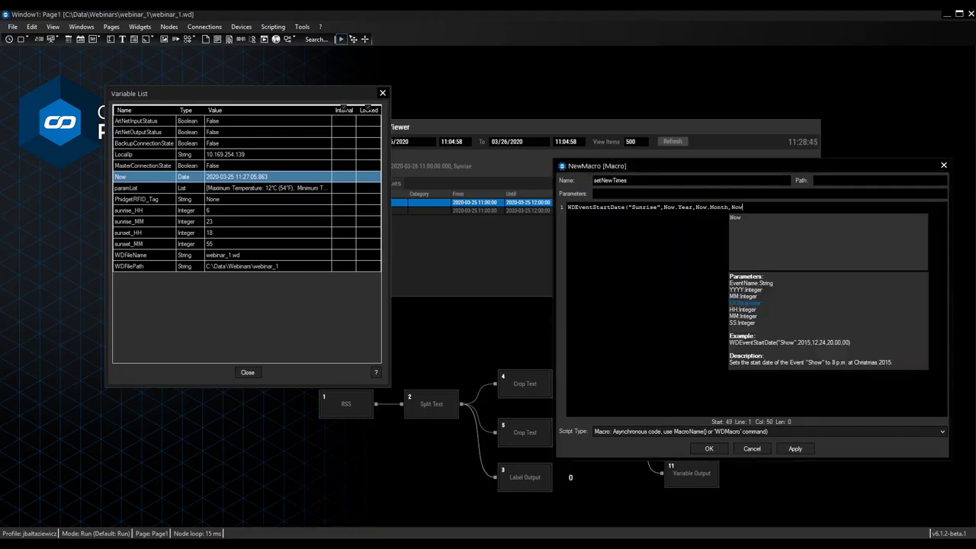
key("Down")
key("Down")
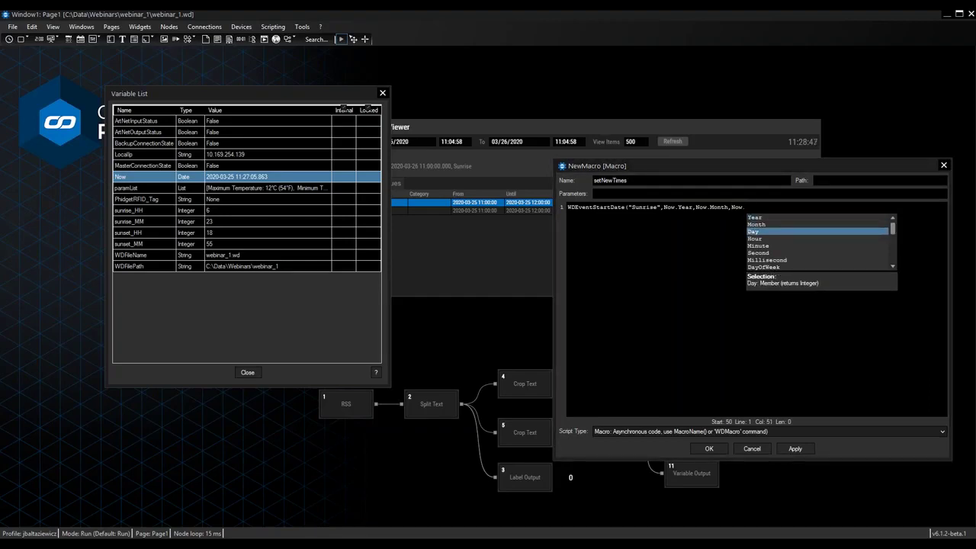
key("Return")
type(",")
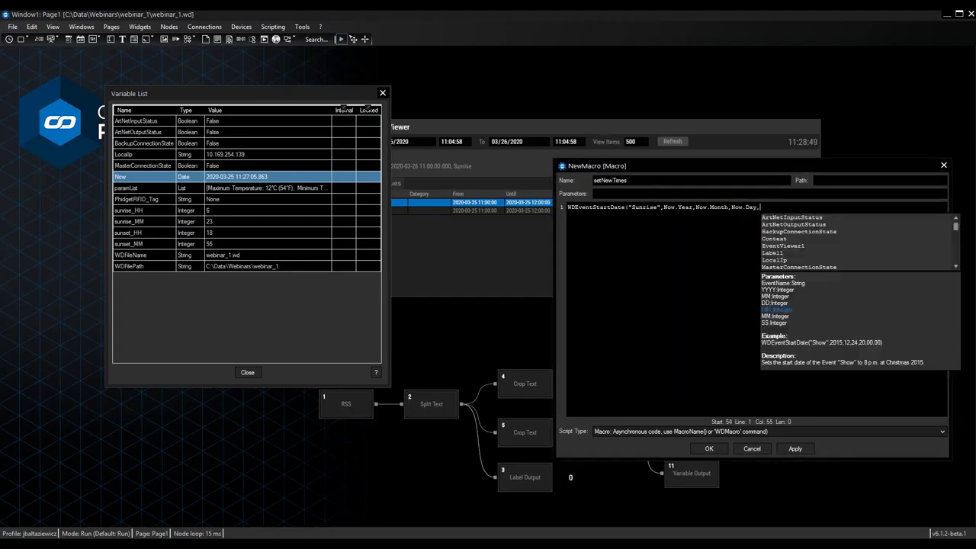
- Complete the Sunrise line with sunrise_HH as hour, sunrise_MM as minute and 0 as second, and close the parenthesis
type("sunr")
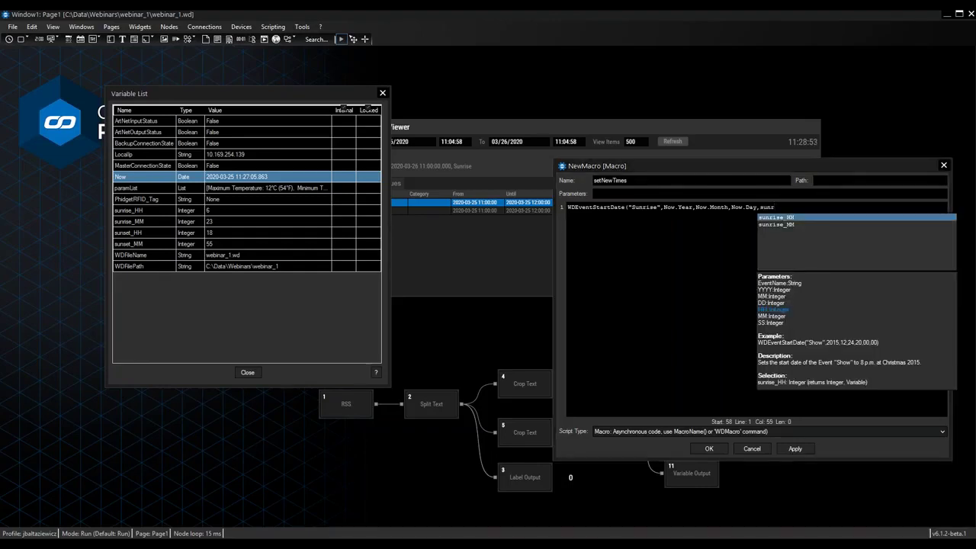
key("Return")
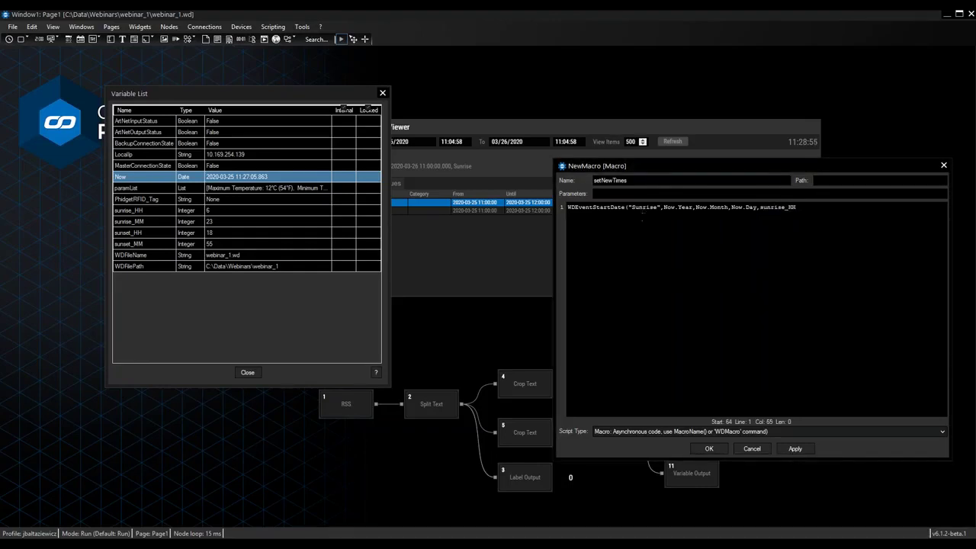
left_click(241, 211)
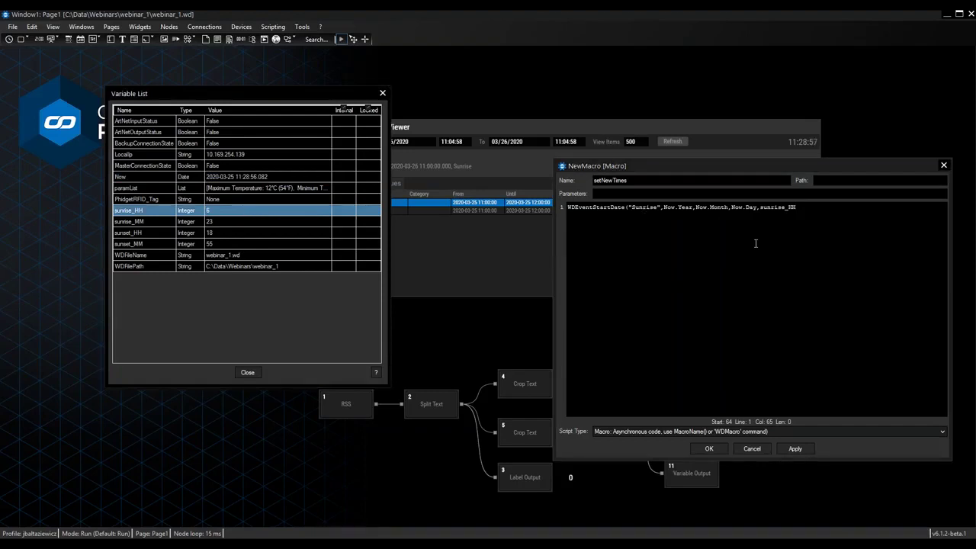
left_click(811, 210)
type(",sunri")
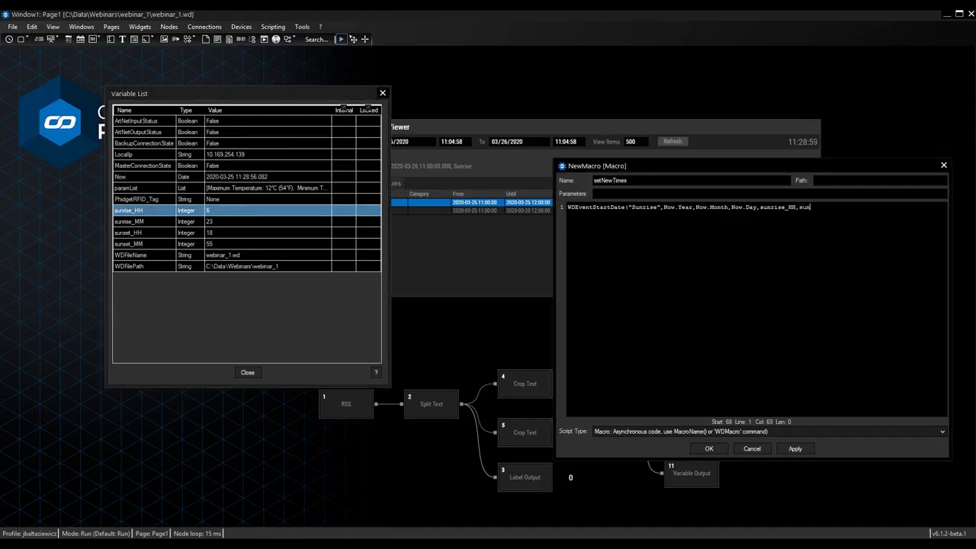
key("Down")
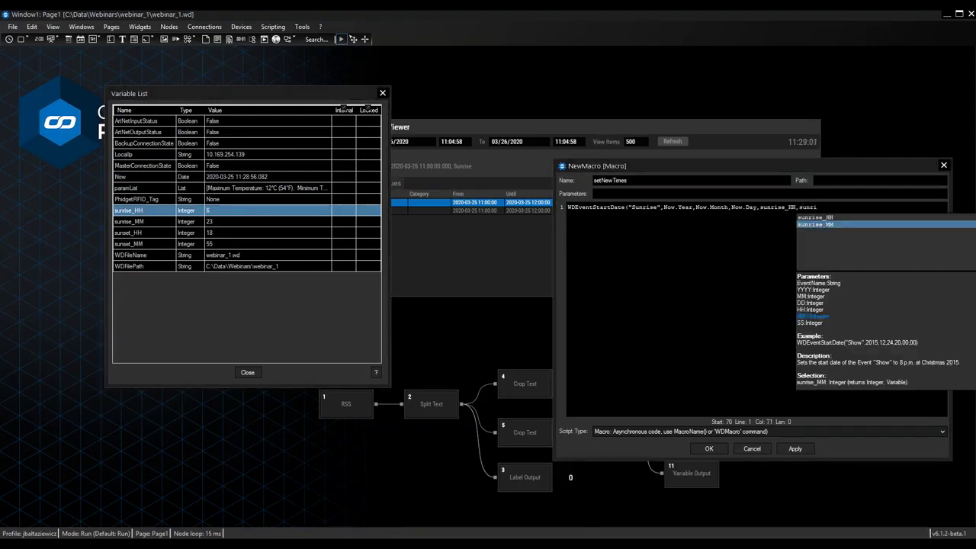
key("Return")
type(",0")
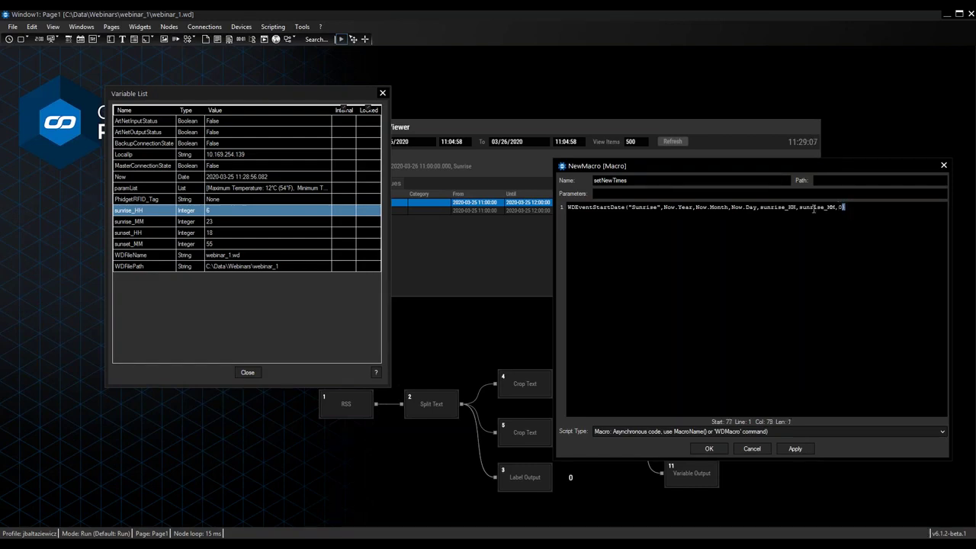
- Duplicate the Sunrise WDEventStartDate line onto a second line of the macro
key("ctrl+a")
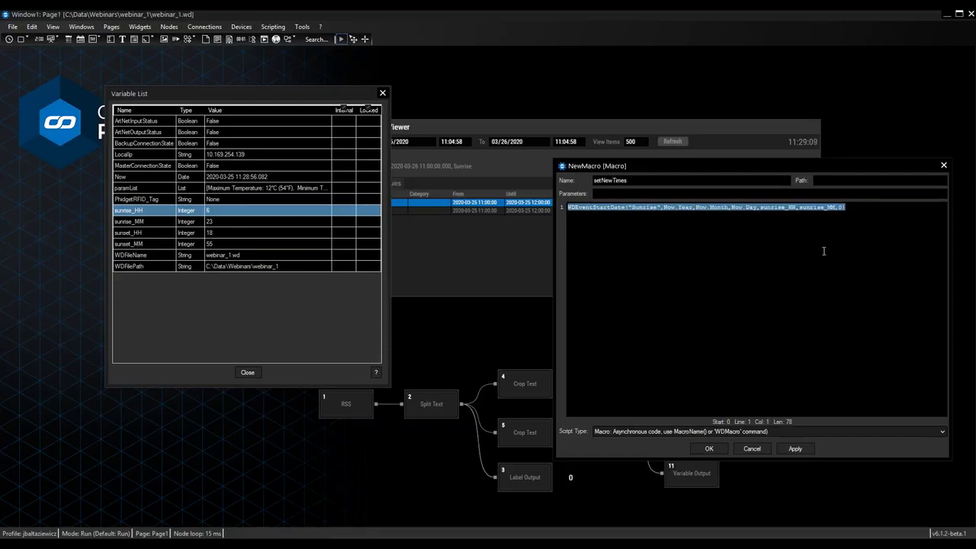
left_click(853, 208)
key("Return")
type("WDEventStartDate(\"Sunrise\",Now.Year,Now.Month,Now.Day,sunrise_HH,sunrise_MM,0)")
- Change the event name in the second WDEventStartDate line to "Sunset"
left_click(677, 214)
key("Left")
key("Left")
key("Left")
key("Left")
key("Left")
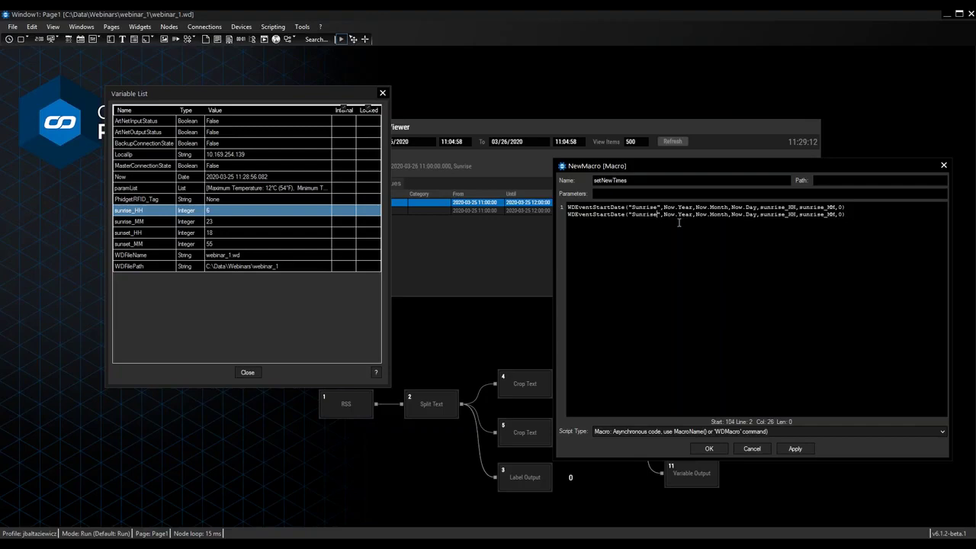
key("BackSpace")
key("BackSpace")
key("BackSpace")
key("BackSpace")
type("set")
- Change the hour variable in the Sunset line to sunset_HH
left_click(781, 216)
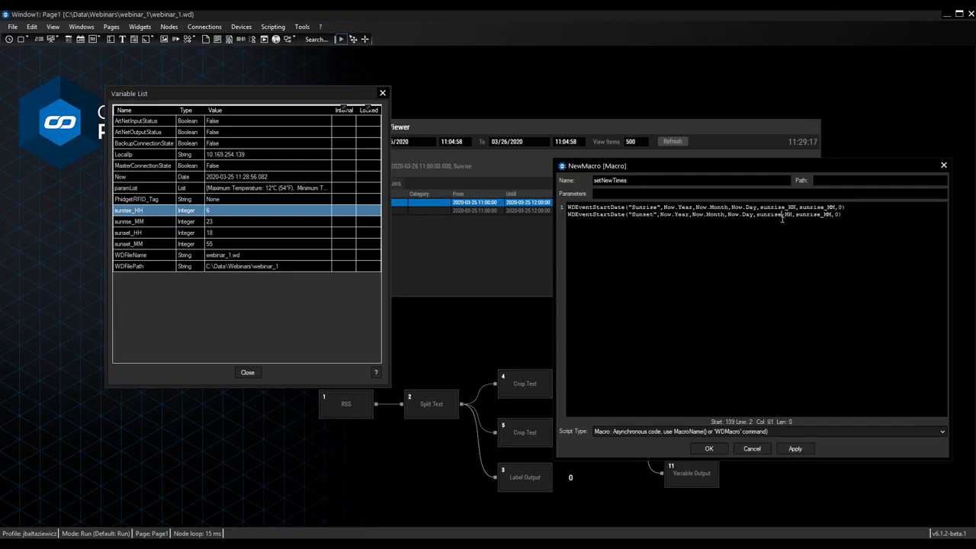
key("BackSpace")
key("BackSpace")
key("BackSpace")
key("BackSpace")
type("s")
key("BackSpace")
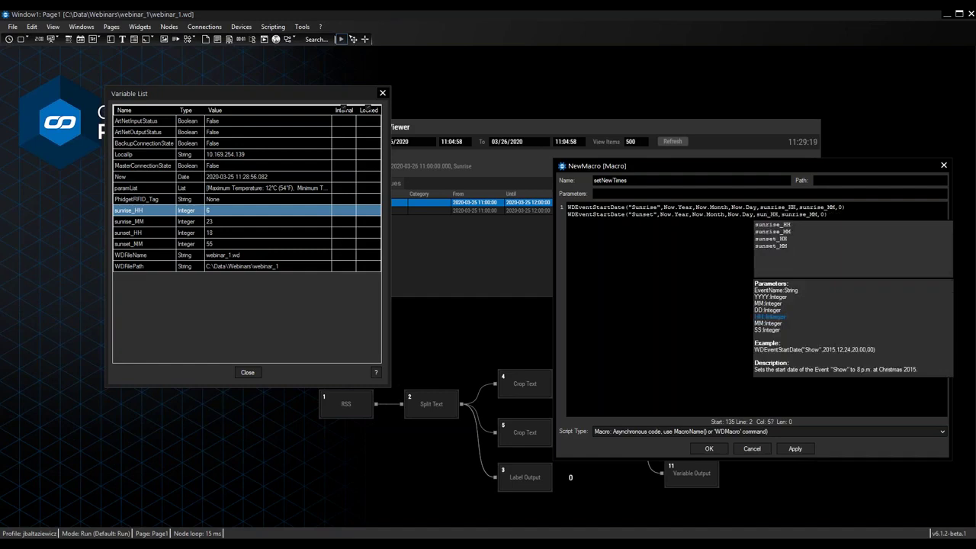
type("set")
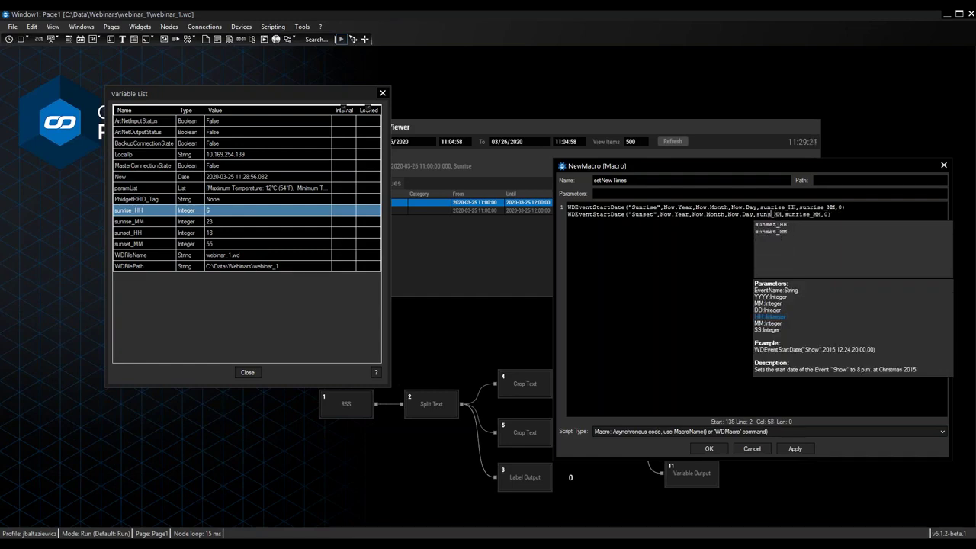
- Change the minute variable in the Sunset line to sunset_MM
left_click(817, 216)
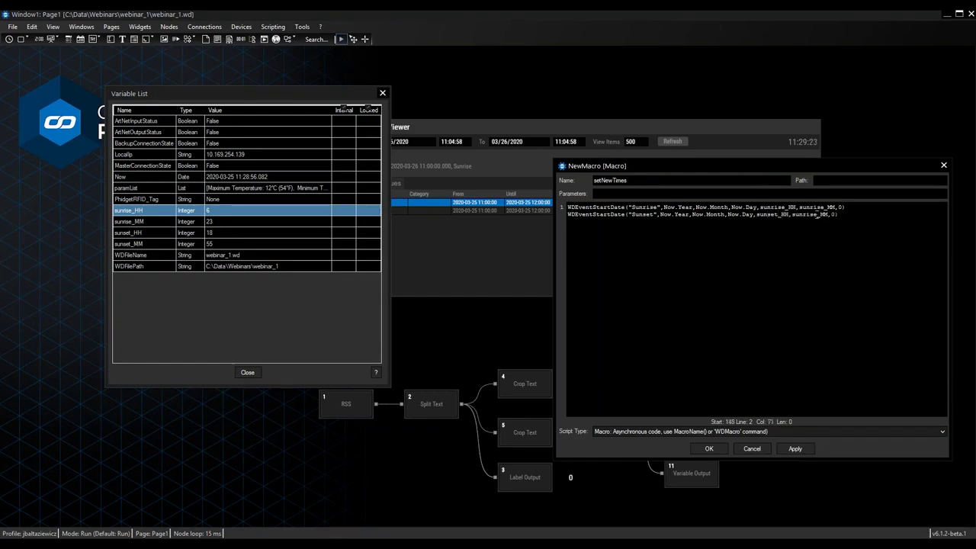
key("BackSpace")
key("BackSpace")
key("BackSpace")
key("BackSpace")
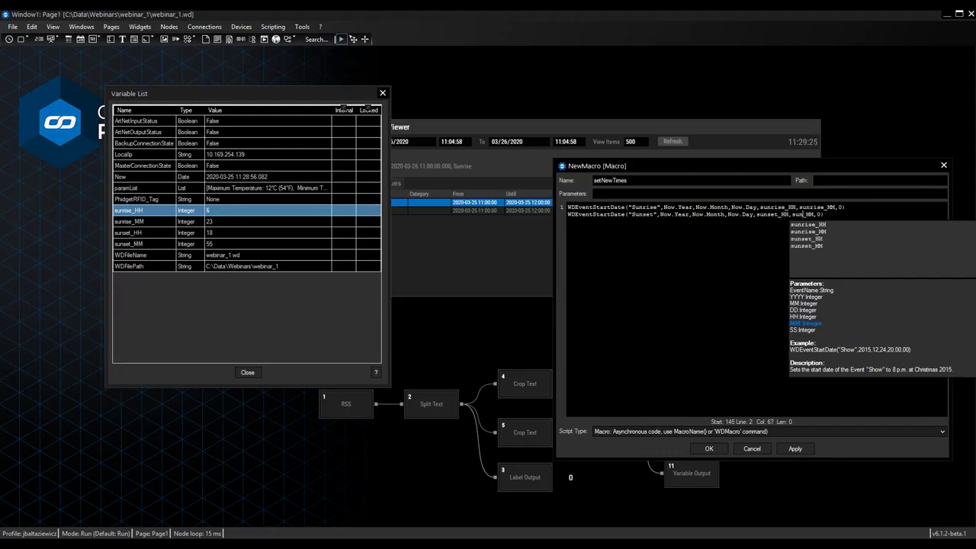
type("set")
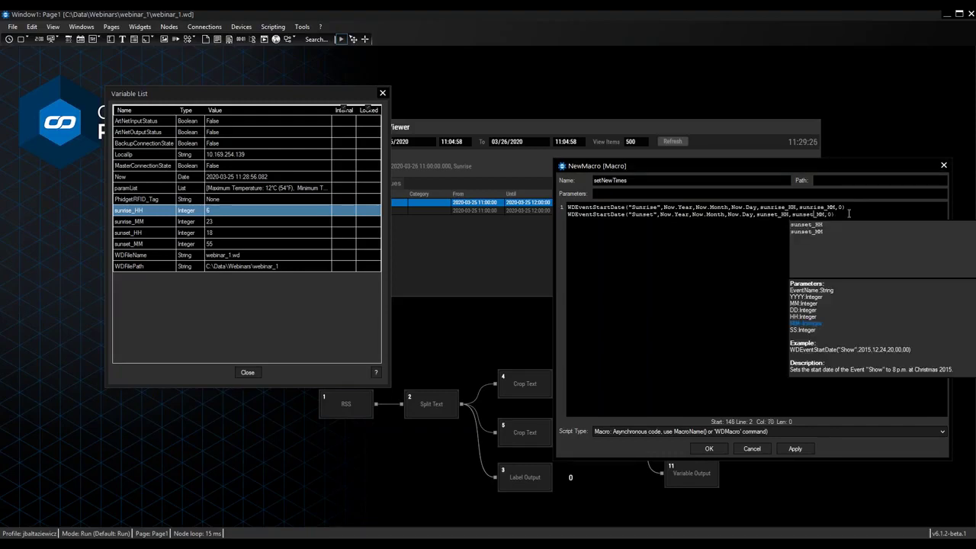
key("End")
- Apply the setNewTimes macro and close the Variable List
left_click(794, 449)
left_click(326, 91)
left_click(383, 93)
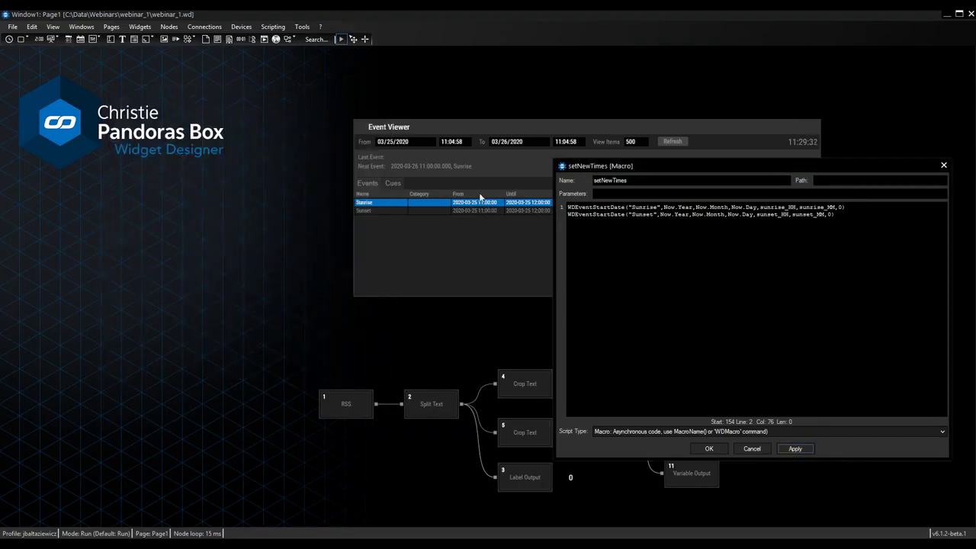
- Test the setNewTimes macro and check the start dates of the Sunrise and Sunset events in the Event Viewer
right_click(720, 244)
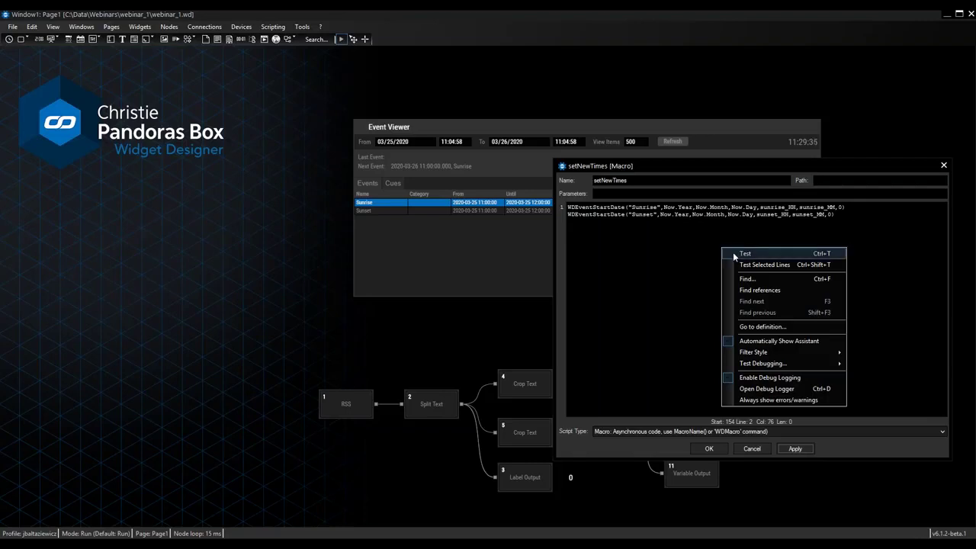
key("Escape")
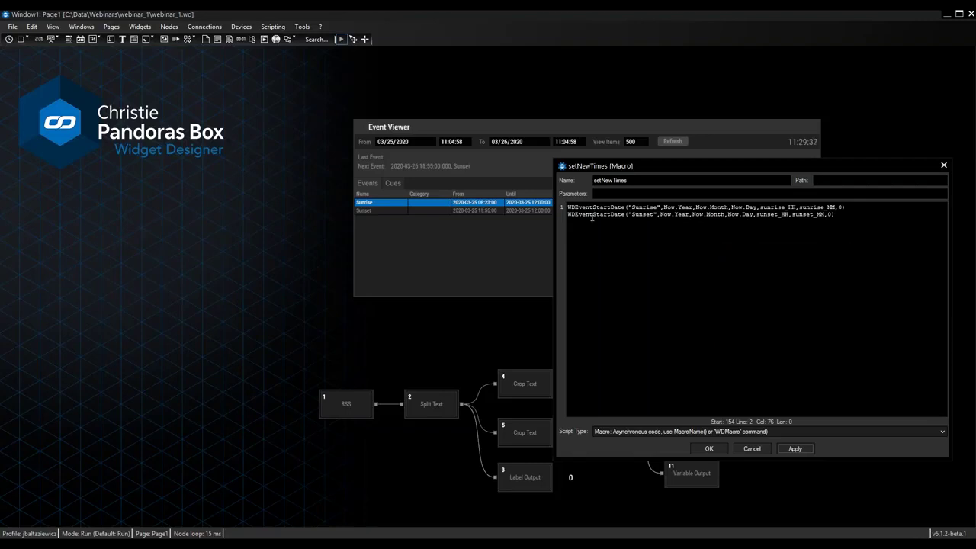
left_click(495, 210)
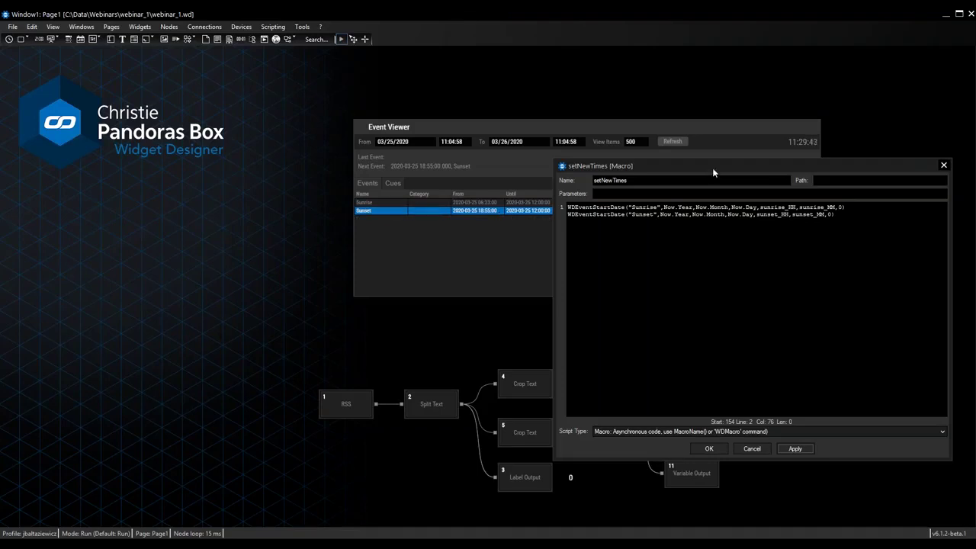
- Shrink the macro editor, move it clear of the Event Viewer's columns, and close it with its changes accepted
left_click_drag(718, 166, 702, 195)
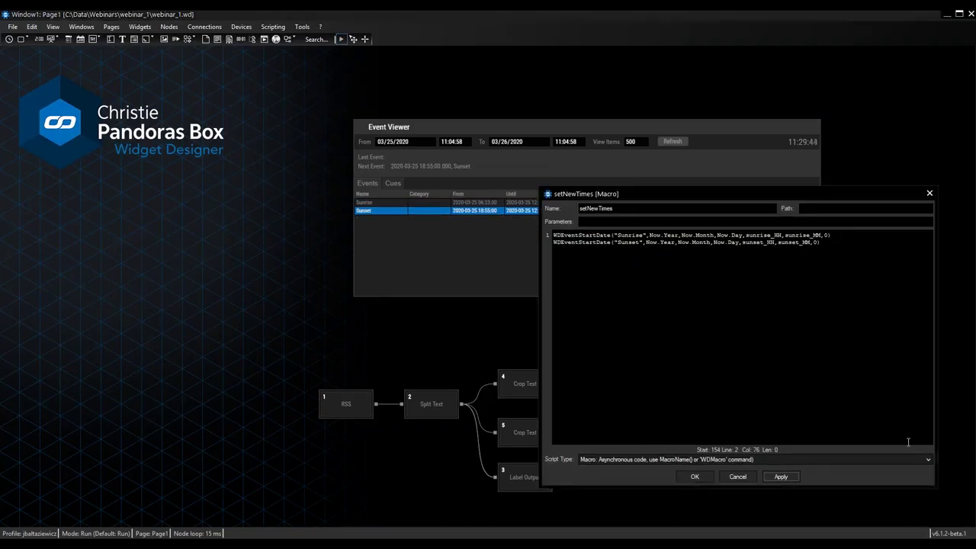
left_click_drag(935, 416, 856, 407)
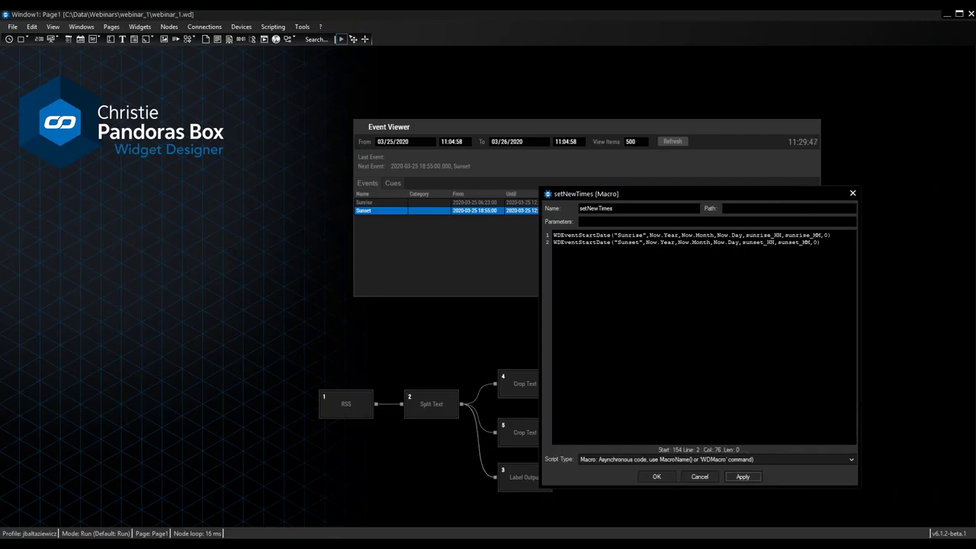
left_click_drag(683, 488, 683, 413)
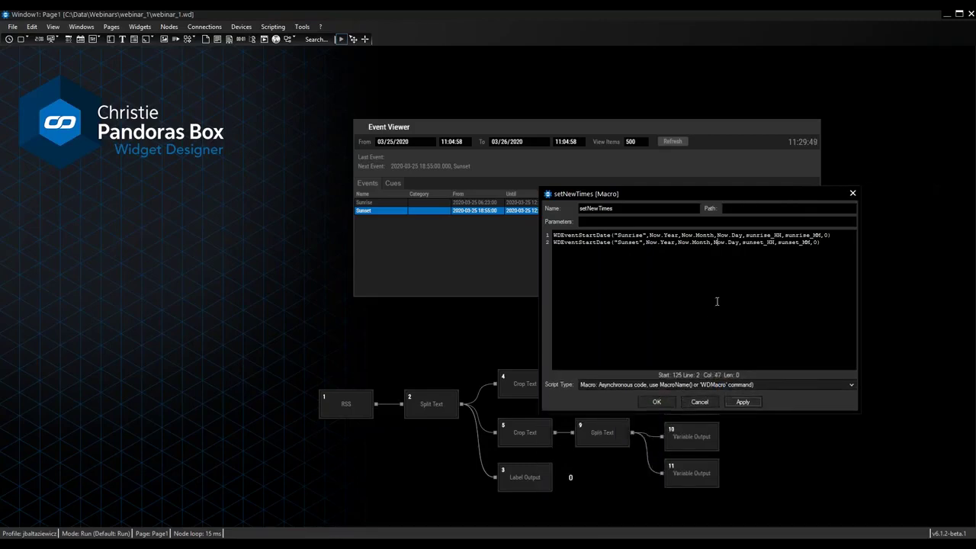
left_click_drag(842, 244, 581, 230)
left_click(663, 242)
left_click_drag(729, 193, 832, 273)
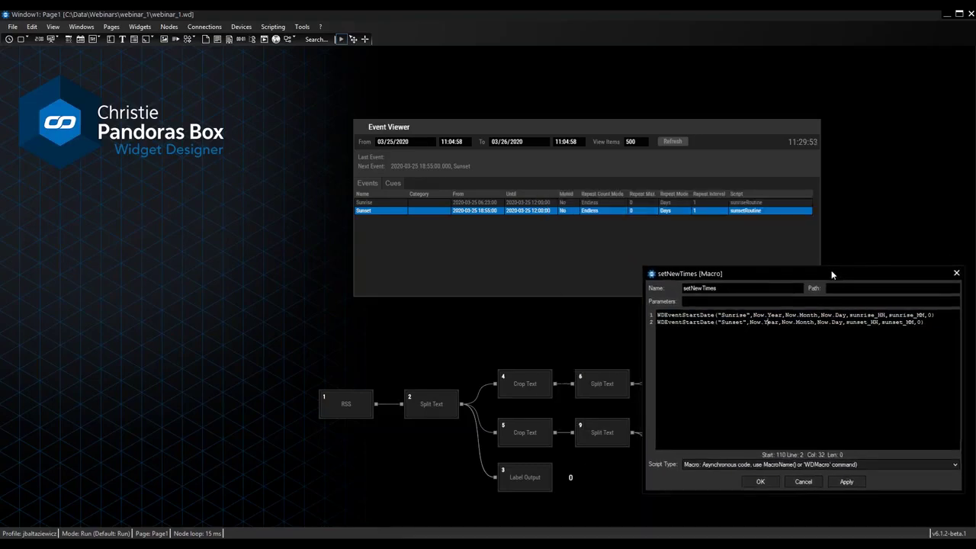
left_click(754, 482)
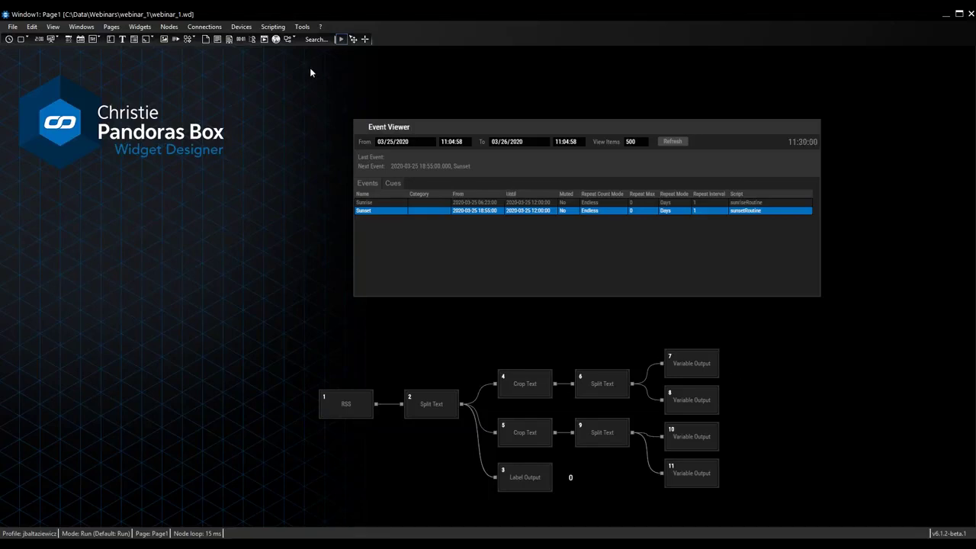
- Reopen the setNewTimes macro for editing and place the text cursor at its Sunset line
left_click(273, 26)
mouse_move(320, 38)
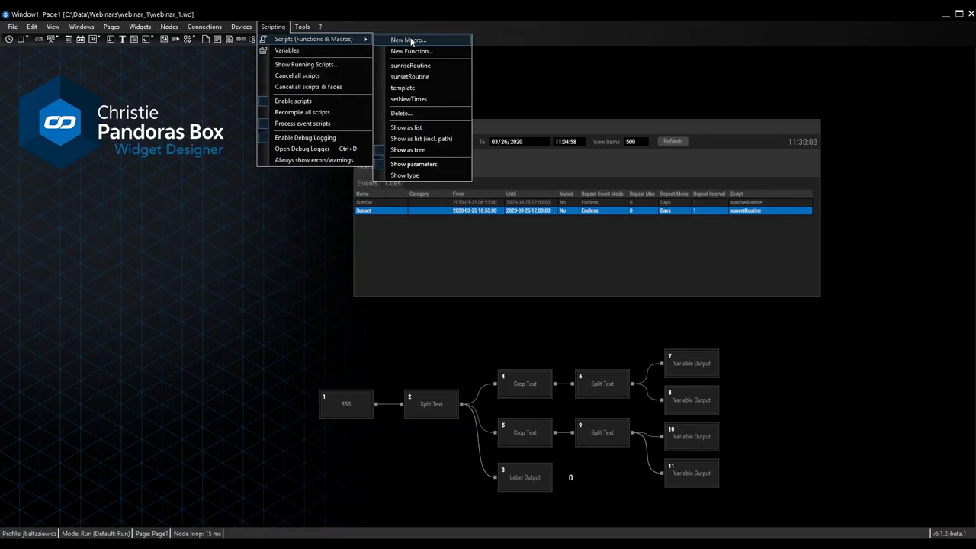
left_click(427, 99)
left_click(609, 296)
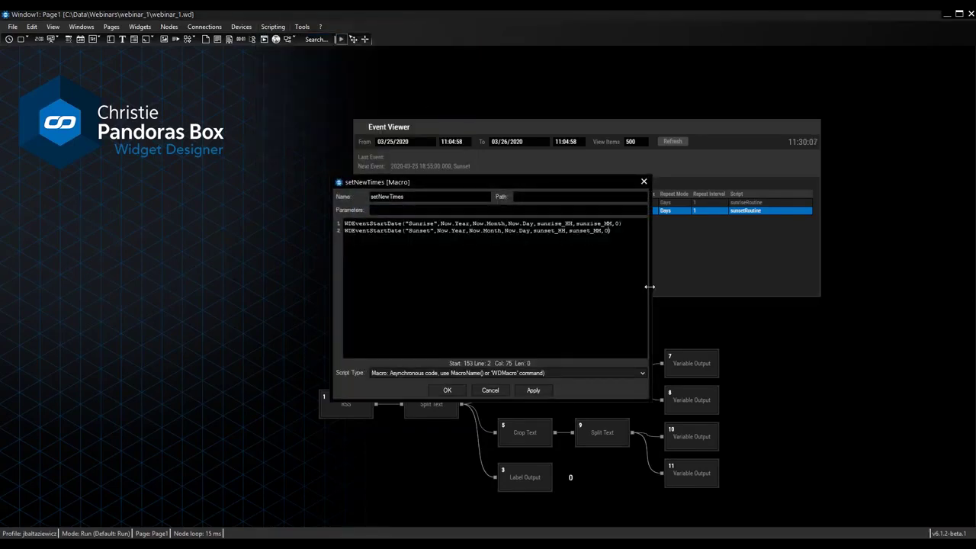
- Widen the setNewTimes macro editor, enlarge its code text so both lines fit, and move it below the Event Viewer's list
left_click_drag(648, 287, 732, 286)
scroll(676, 279, "up", 3)
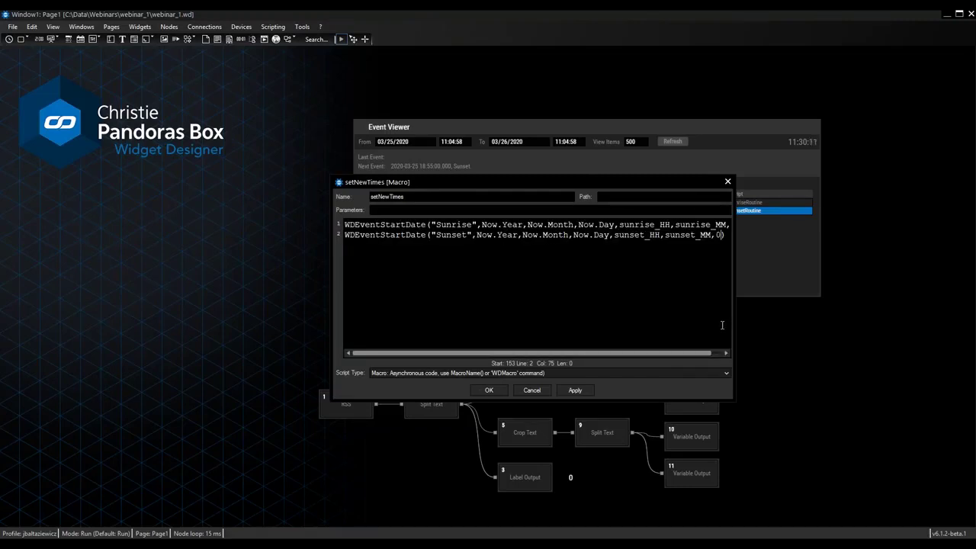
left_click_drag(732, 339, 779, 339)
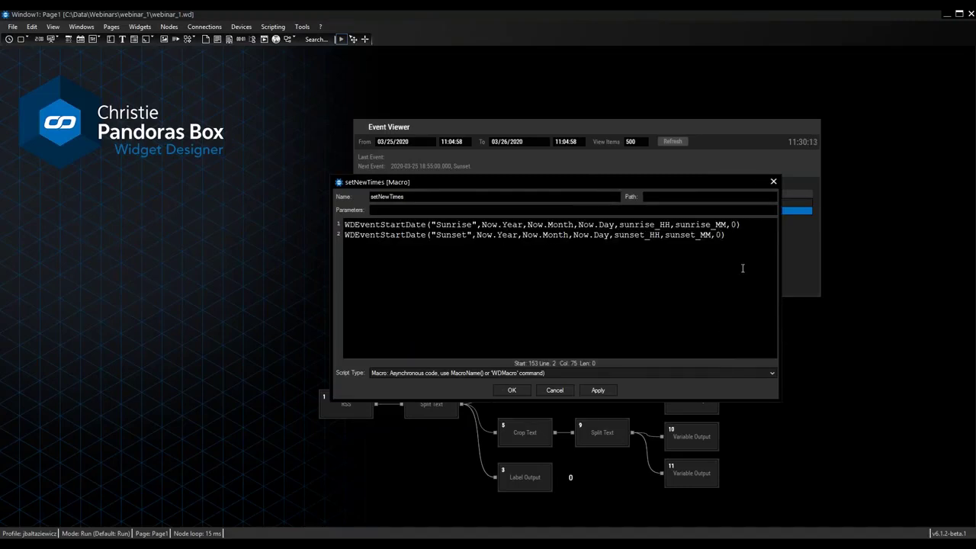
left_click(748, 237)
left_click_drag(637, 180, 668, 317)
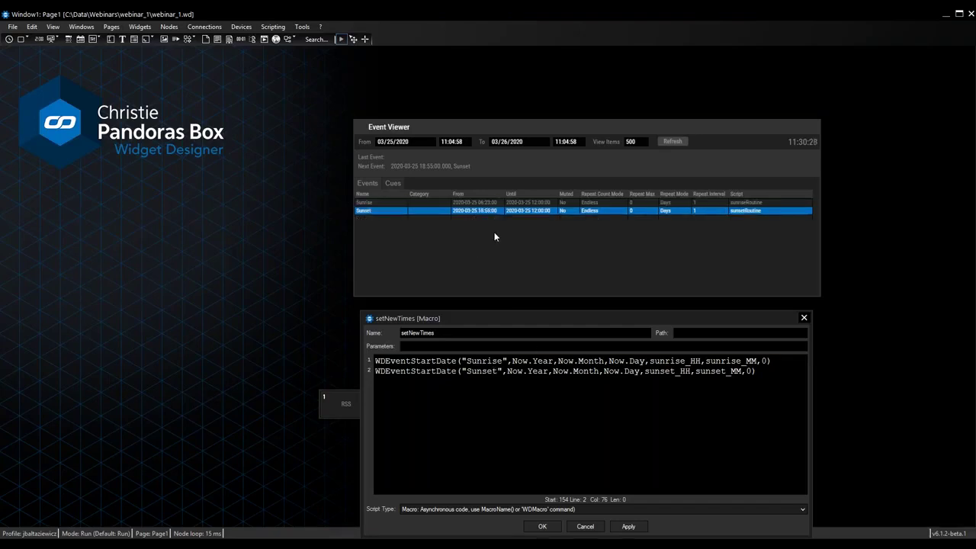
- Add an event named SetTimes to the Event Viewer, move its properties window clear, and set its repeat mode to Days
right_click(476, 250)
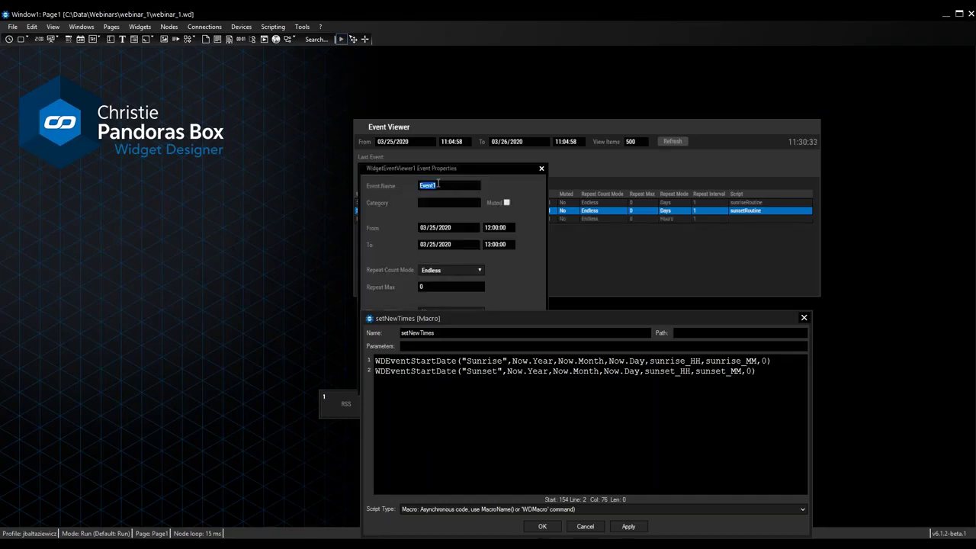
type("SetTimes")
left_click_drag(452, 166, 243, 151)
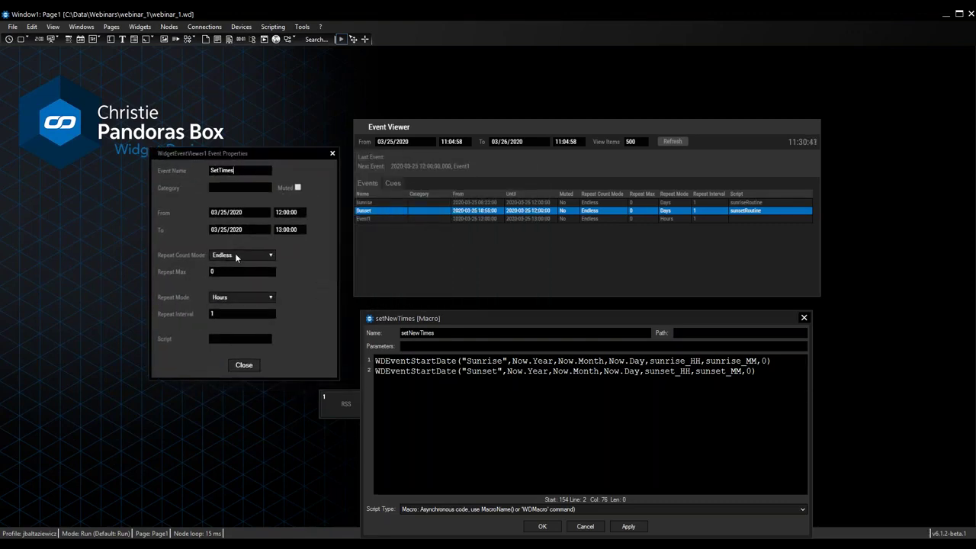
left_click(237, 296)
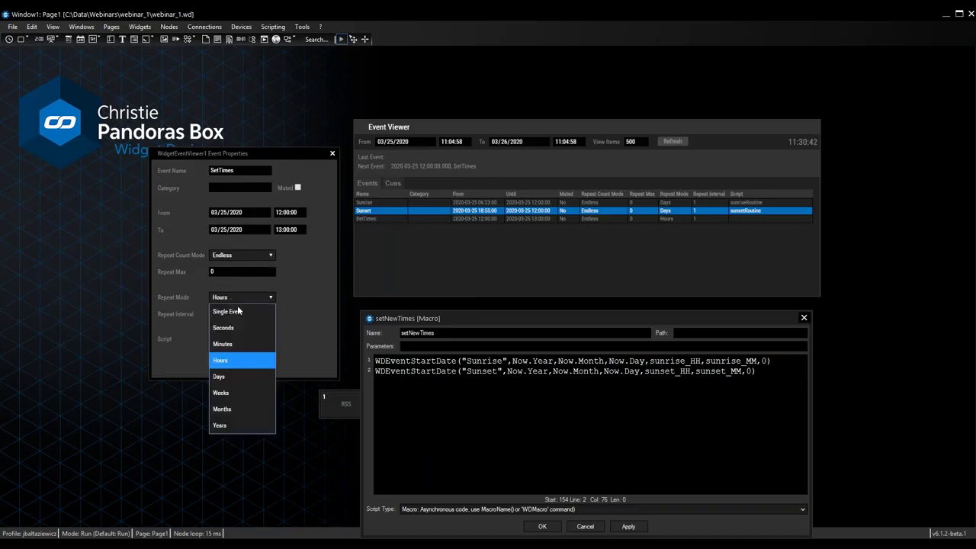
left_click(241, 378)
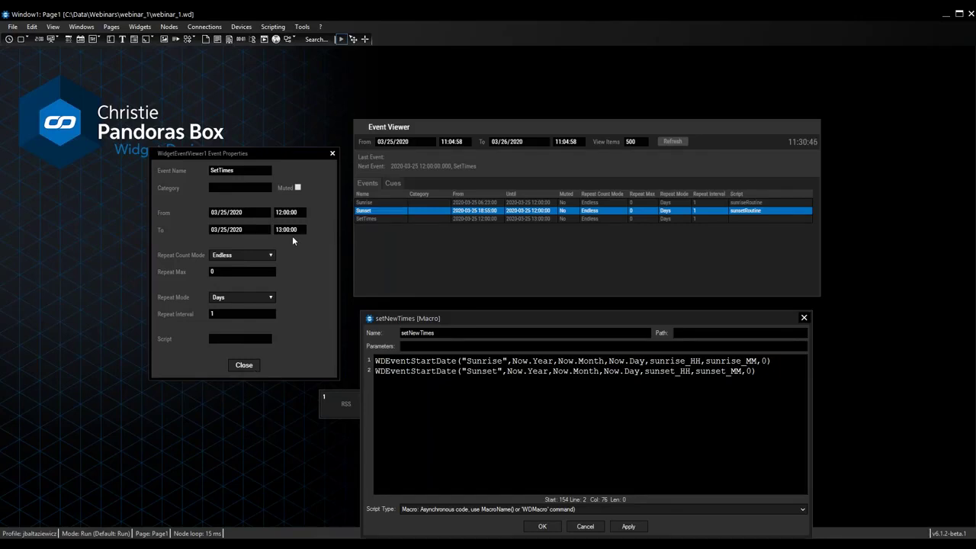
- Set the SetTimes event's start time to 03:00:00, assign the setNewTimes script to it, and close its properties
left_click(279, 211)
key("BackSpace")
key("BackSpace")
type("03")
left_click(303, 213)
type("setNewTimes")
left_click(251, 364)
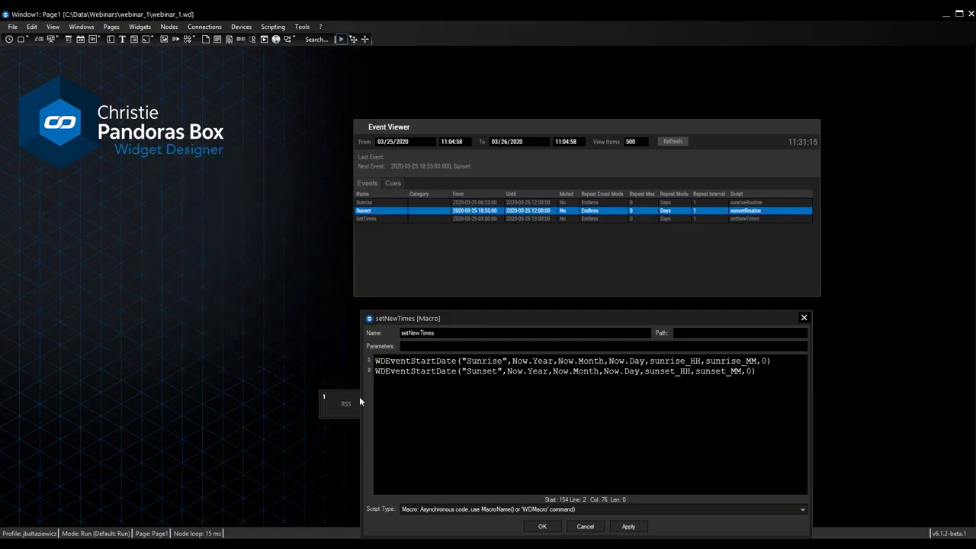
- Review the SetTimes and Sunset events alongside the macro code, close the macro editor with OK, and switch to the PowerPoint slide show
left_click(532, 218)
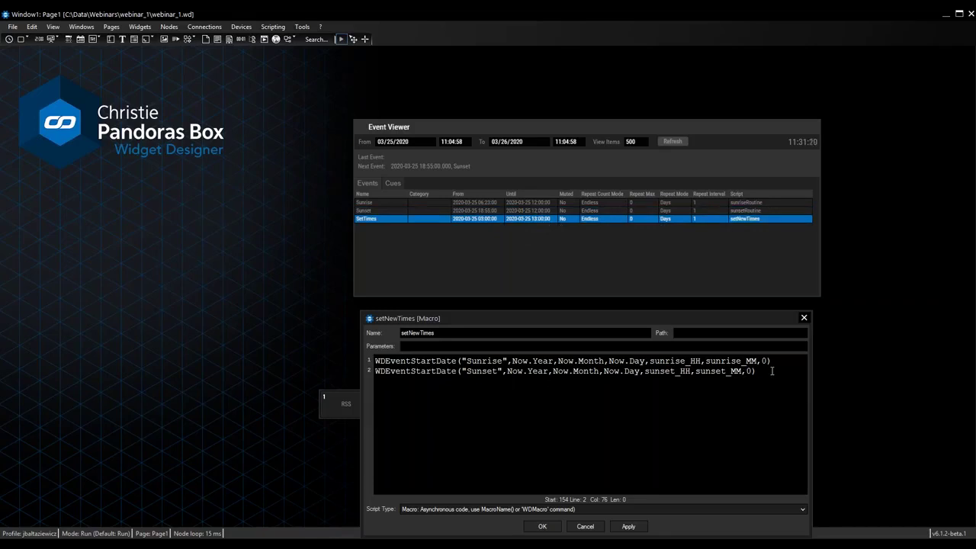
key("ctrl+a")
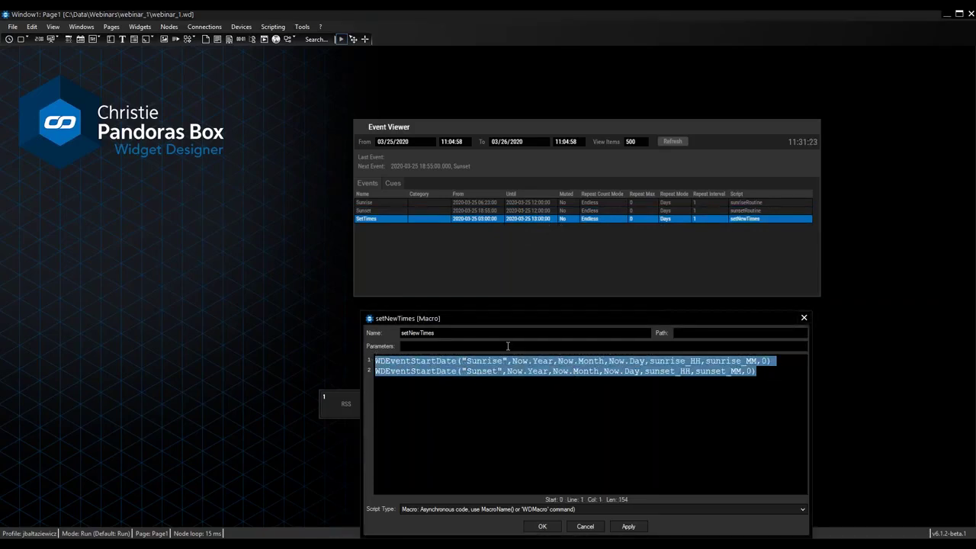
left_click(487, 210)
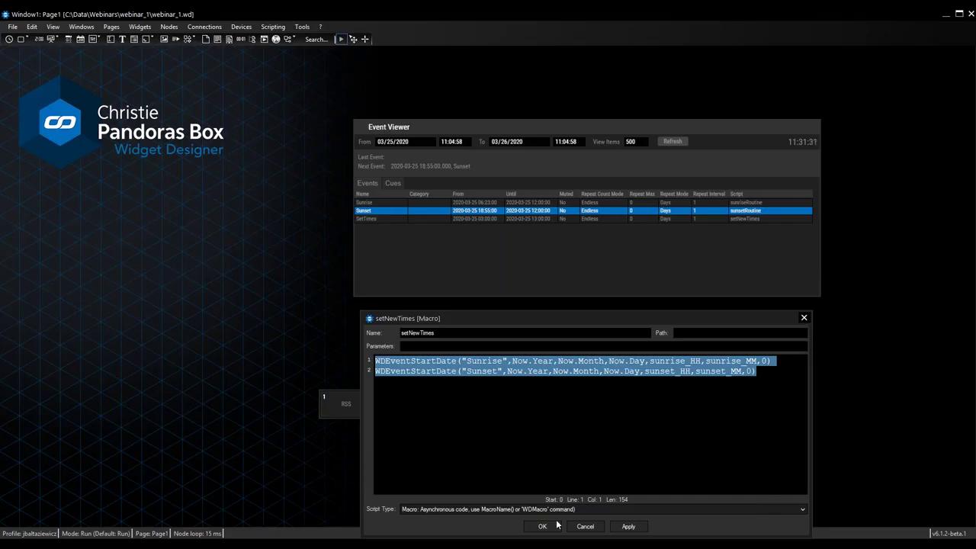
left_click(542, 526)
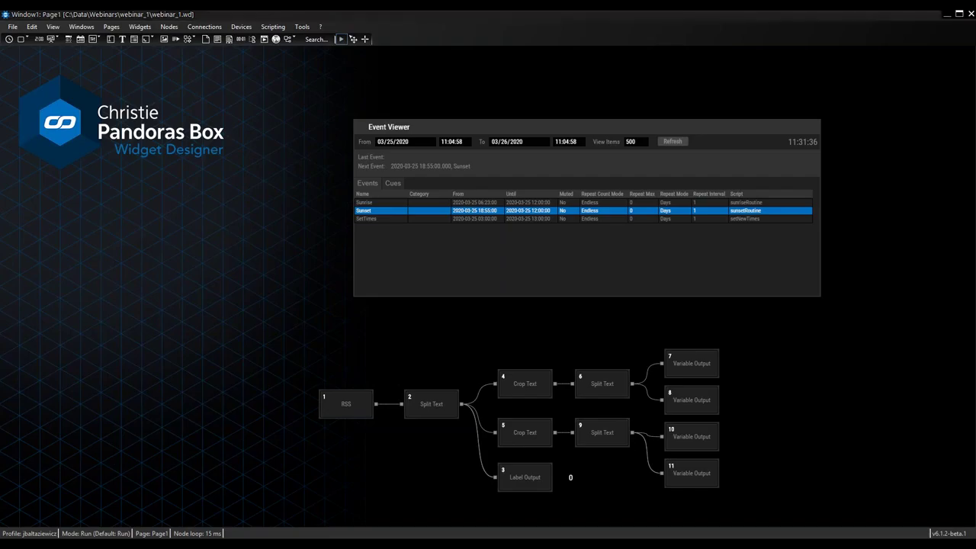
key("alt+Tab")
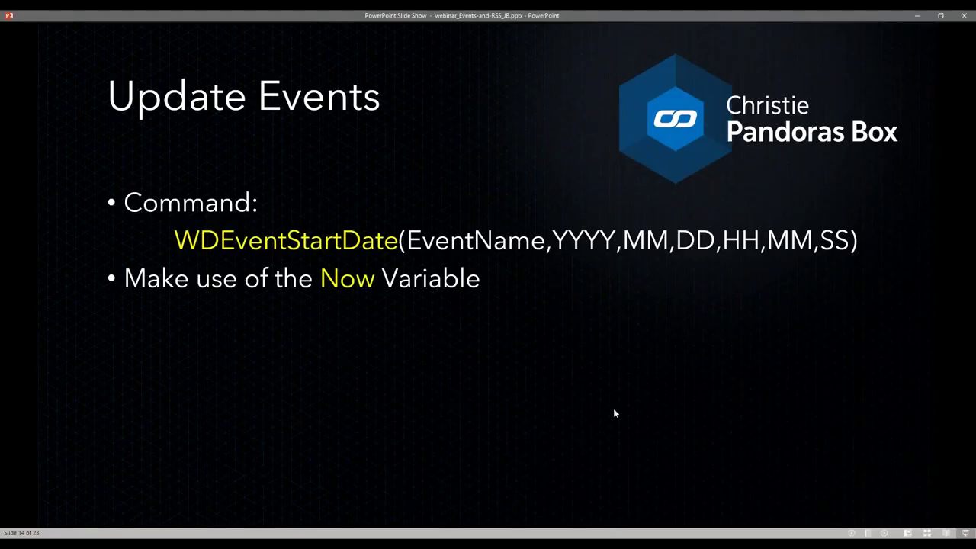